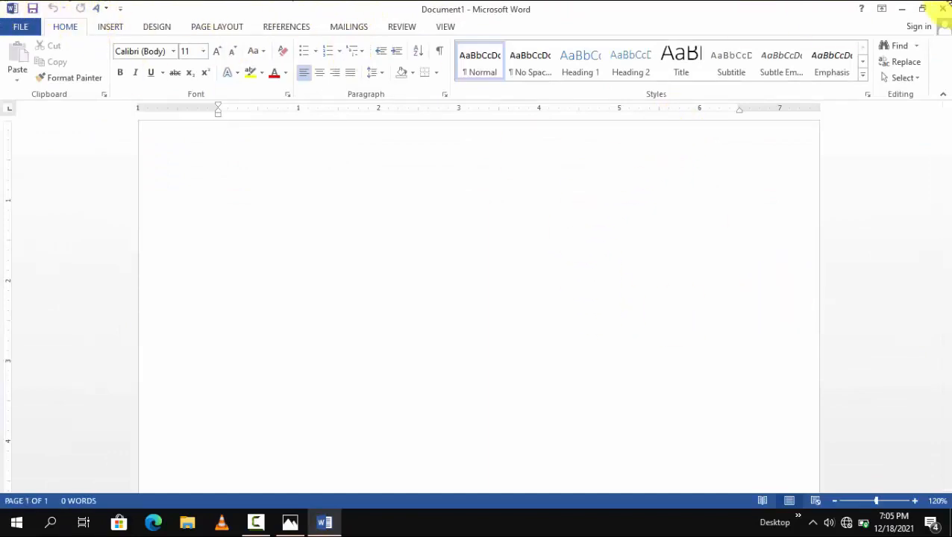
# Step: Restore the document window to its smaller size and maximize it again, repeating this once
pyautogui.doubleClick(426, 14)
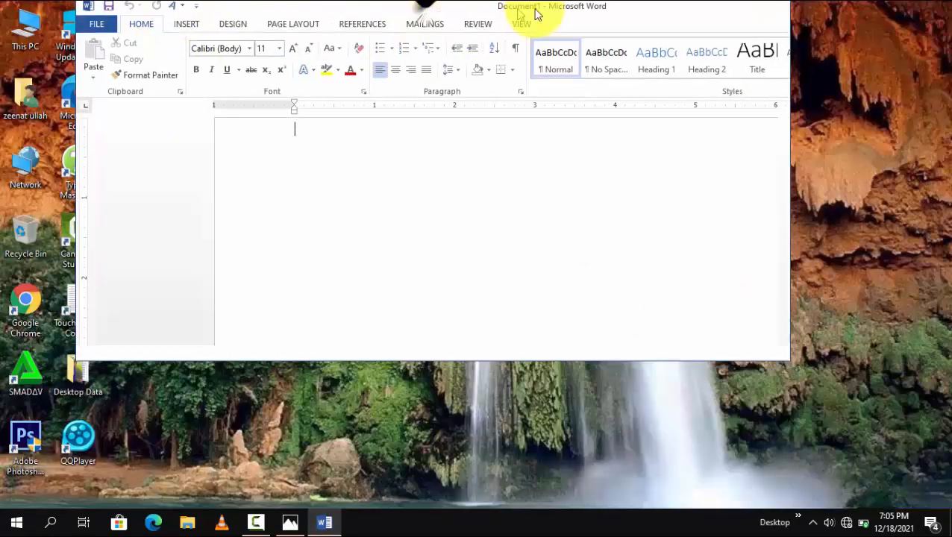
pyautogui.doubleClick(452, 12)
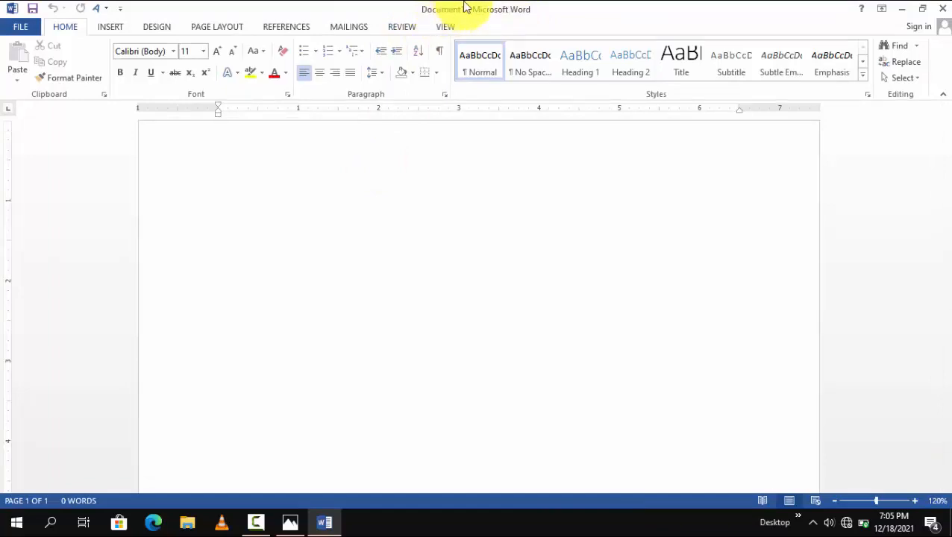
pyautogui.doubleClick(485, 14)
pyautogui.doubleClick(505, 13)
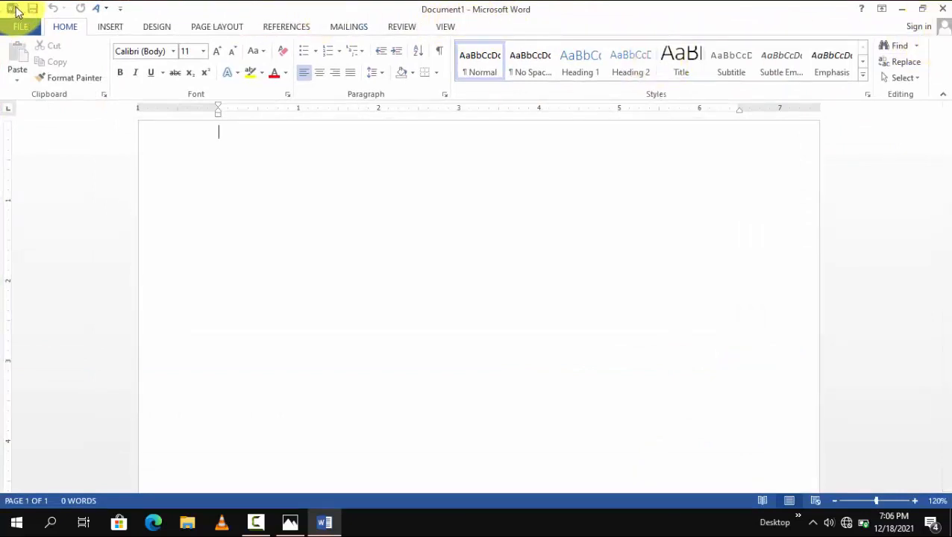
# Step: Use the window control commands to restore the document window down and bring it back to full screen
pyautogui.click(18, 10)
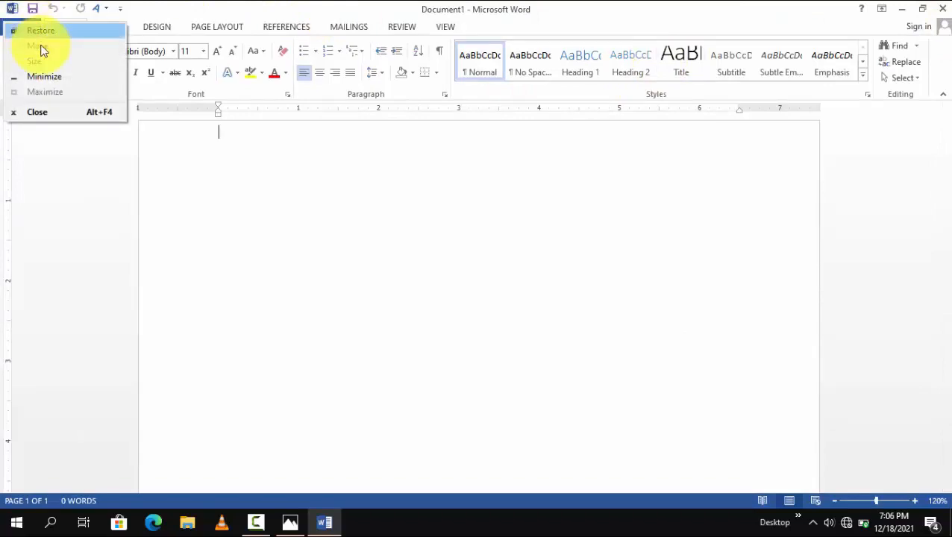
pyautogui.press('Escape')
pyautogui.click(11, 9)
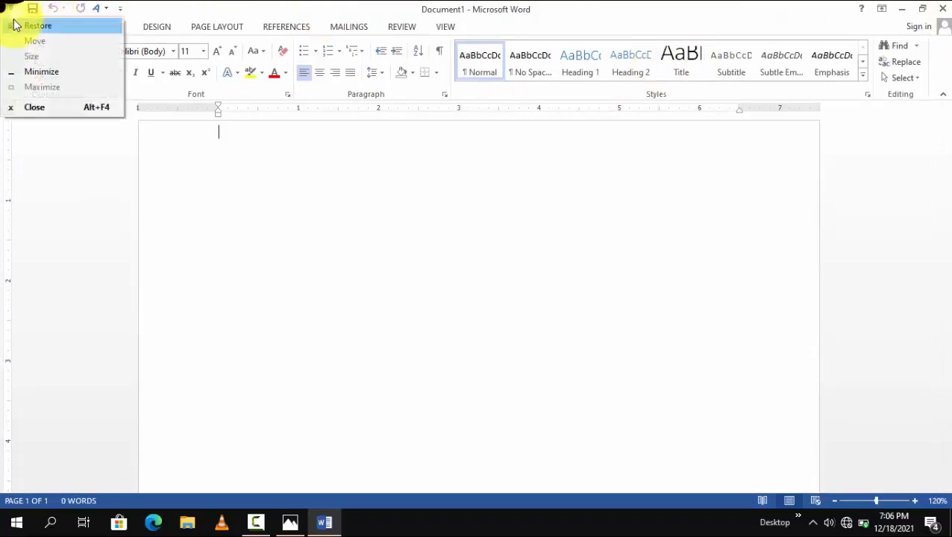
pyautogui.click(16, 25)
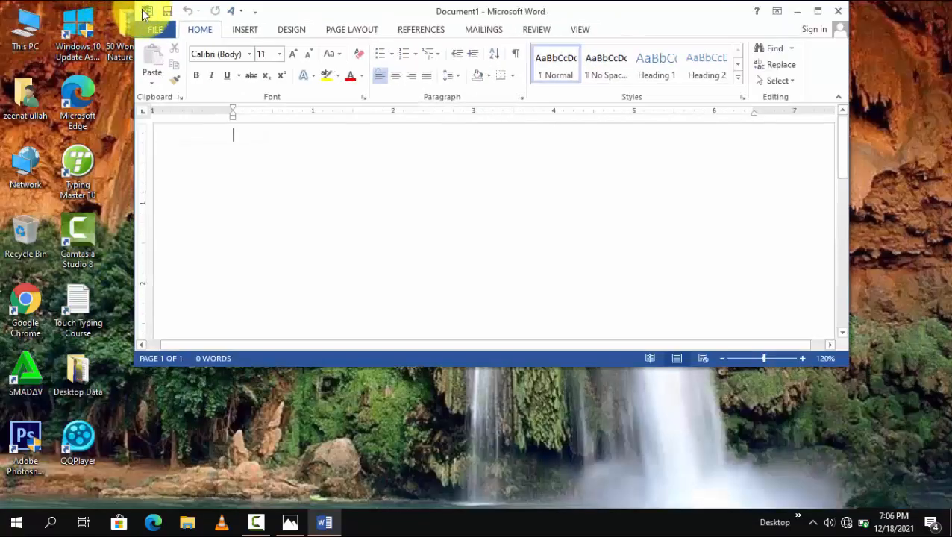
pyautogui.click(144, 11)
pyautogui.click(186, 103)
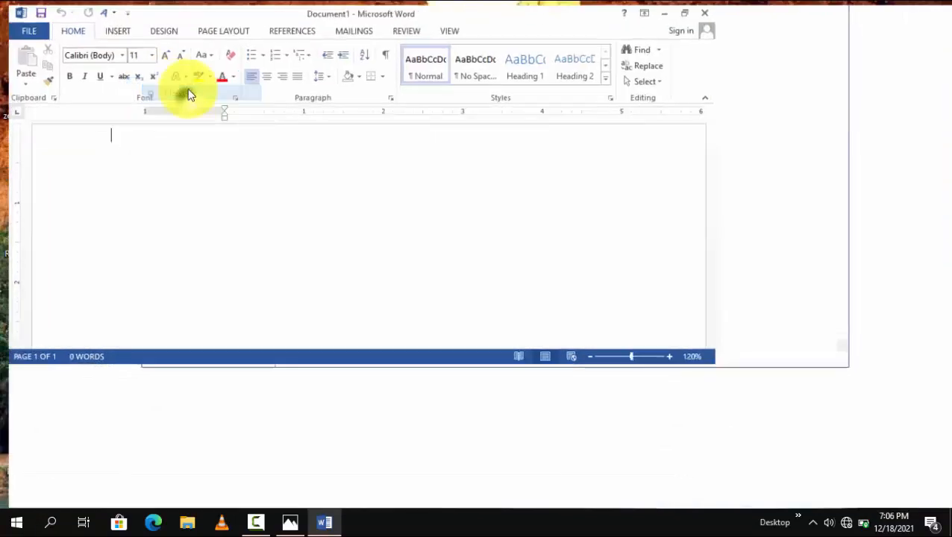
pyautogui.click(11, 7)
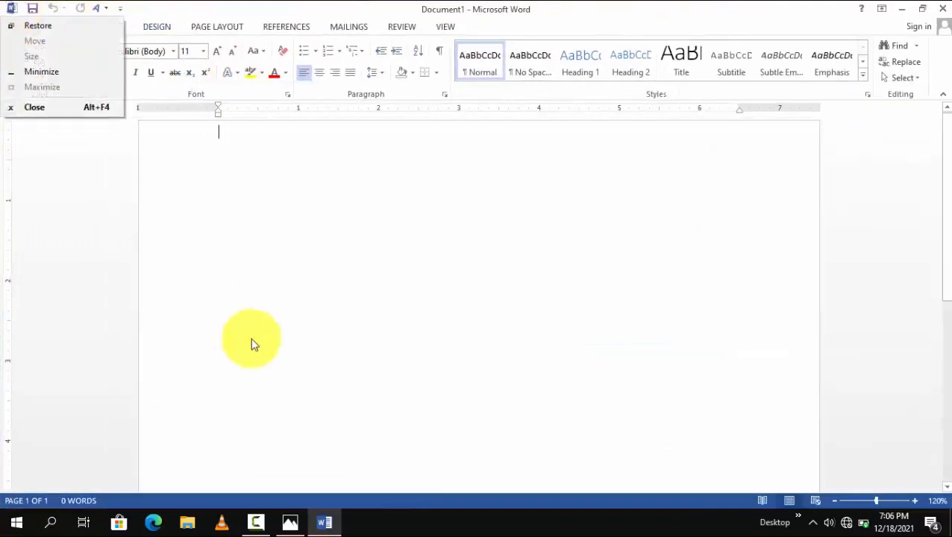
pyautogui.click(278, 343)
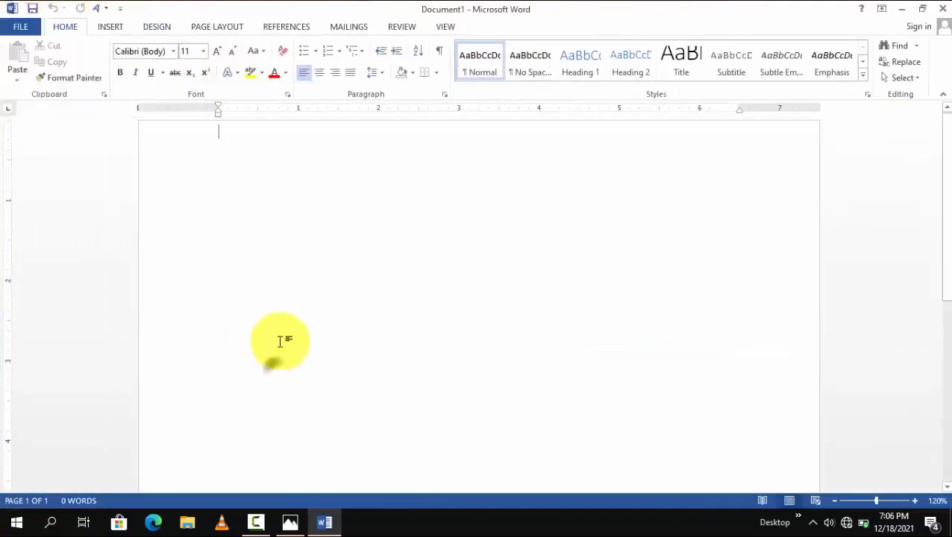
pyautogui.click(922, 9)
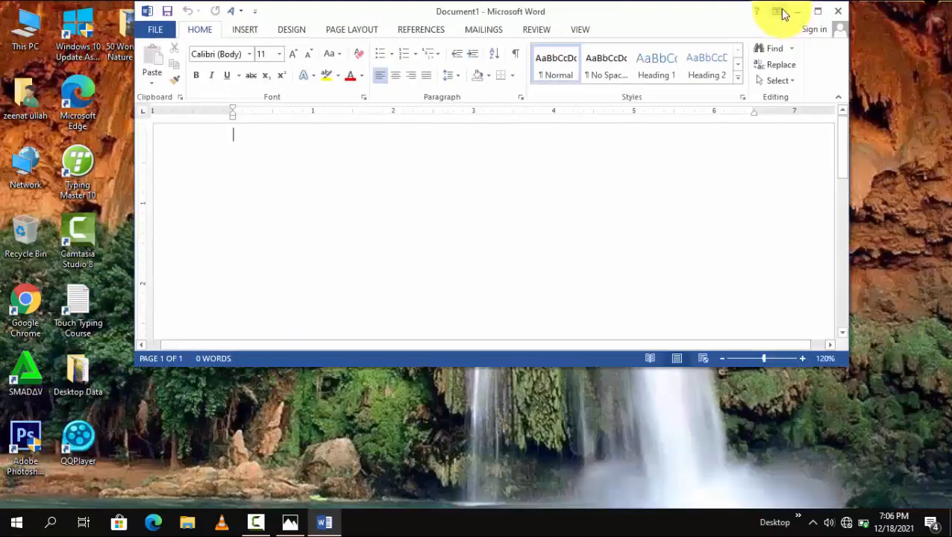
pyautogui.click(816, 12)
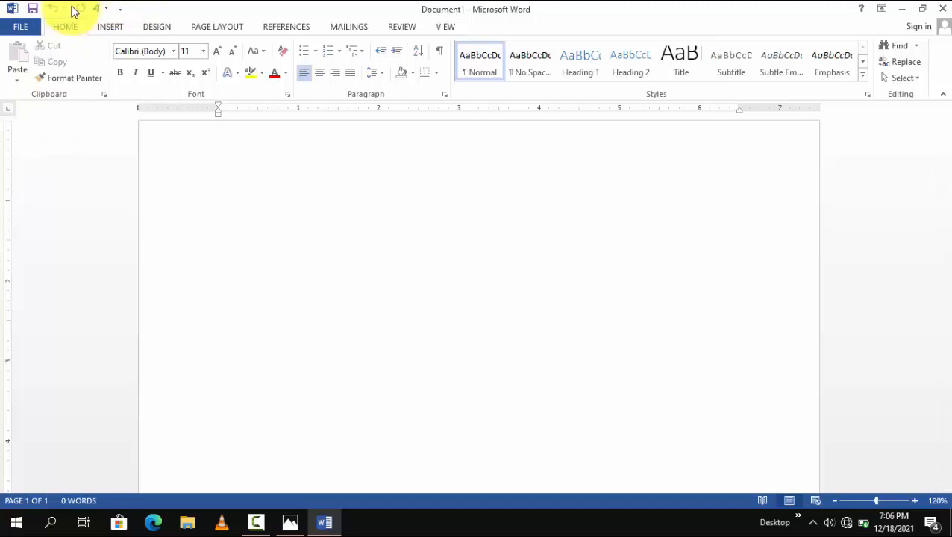
# Step: Start Save As for the blank document, browse for a folder on the computer and cancel
pyautogui.click(23, 28)
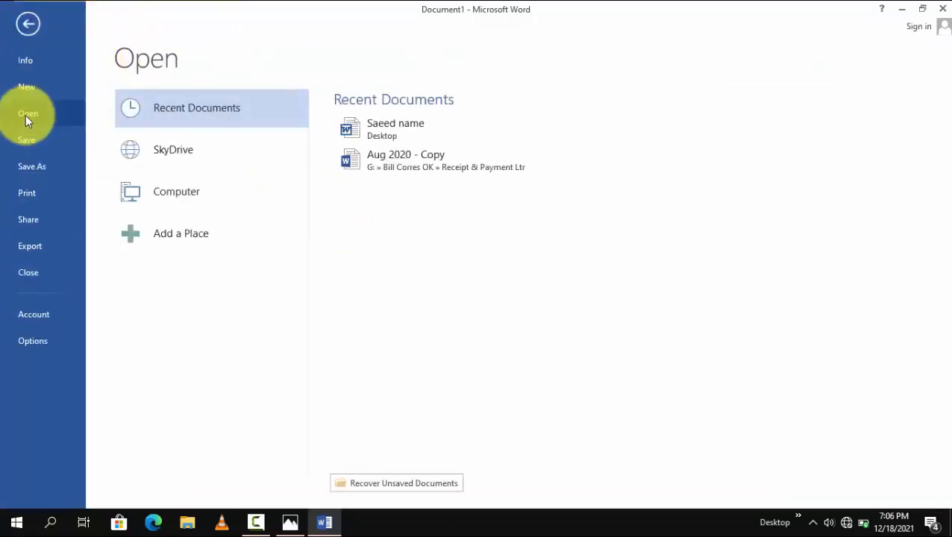
pyautogui.click(33, 167)
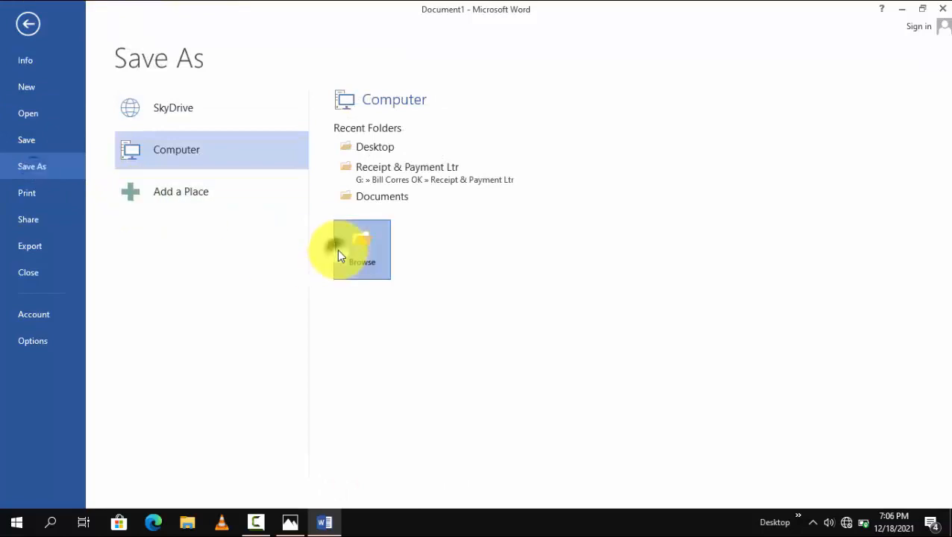
pyautogui.click(373, 258)
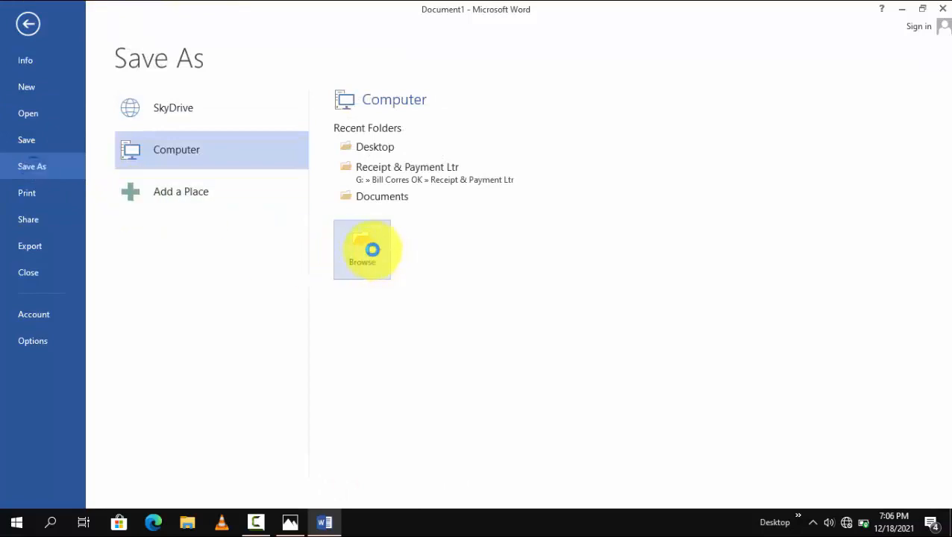
pyautogui.press('Escape')
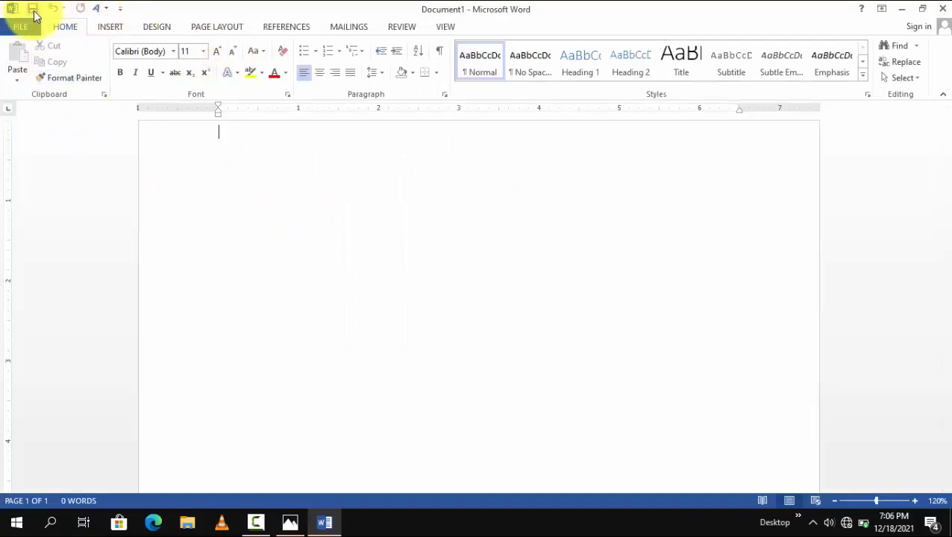
# Step: Start a quick save of the blank document, browse for a location and return to the page without saving
pyautogui.click(34, 12)
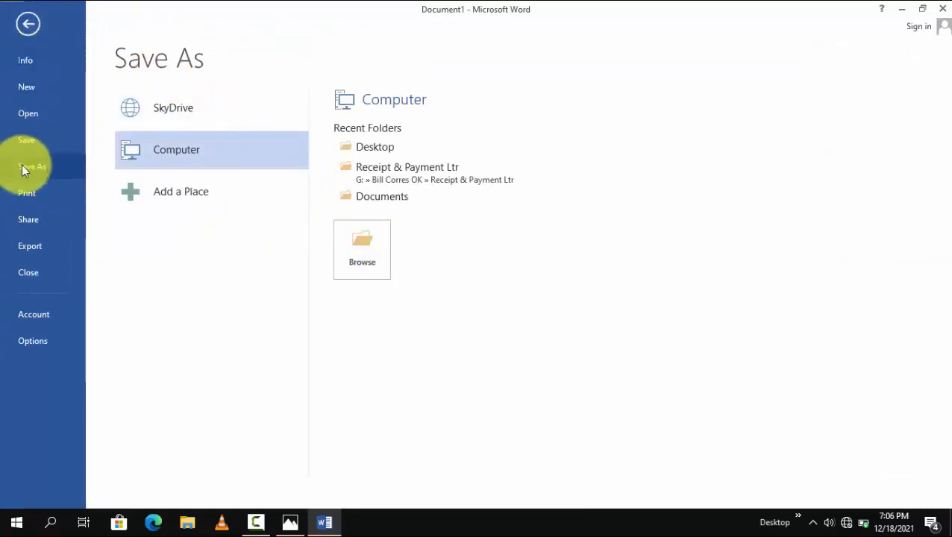
pyautogui.click(350, 250)
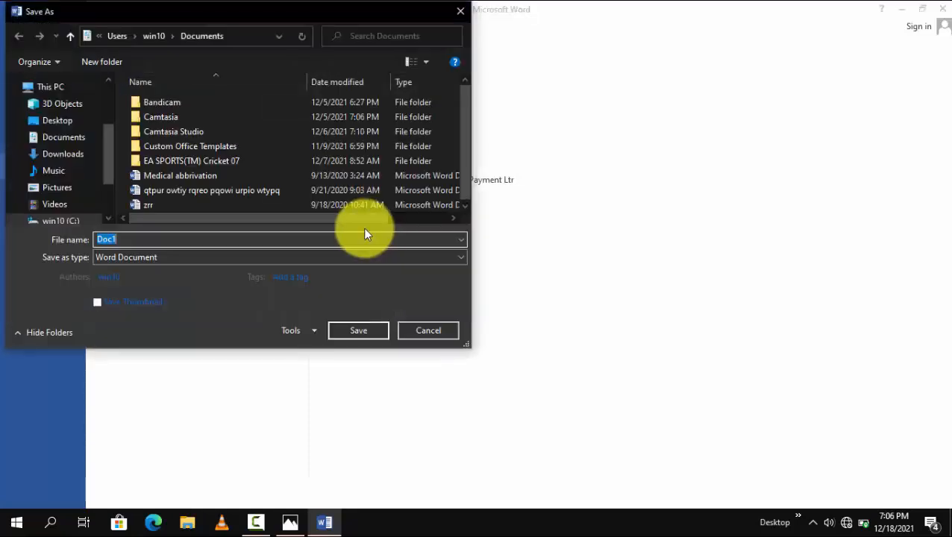
pyautogui.press('Escape')
pyautogui.click(20, 26)
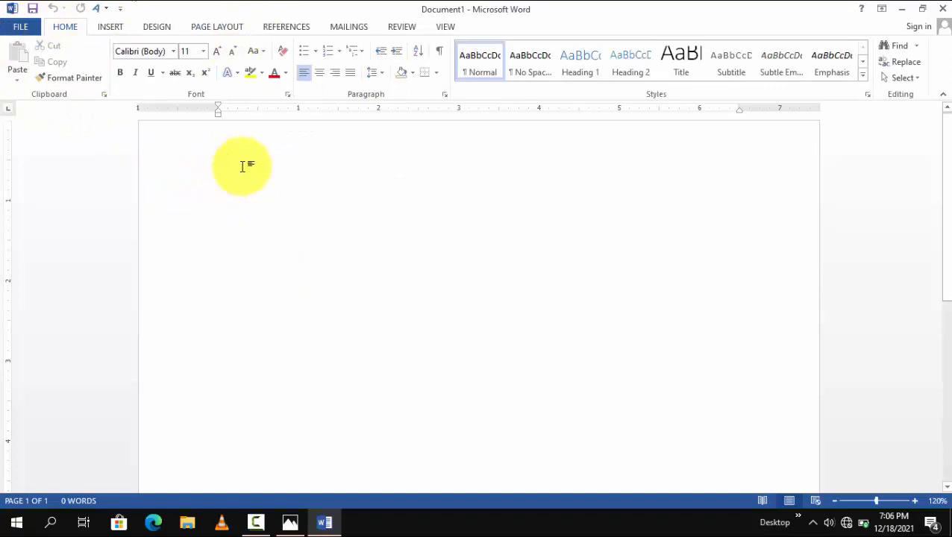
# Step: Enter a person's first name on the first line, undo the entry and redo it
pyautogui.write('Usman')
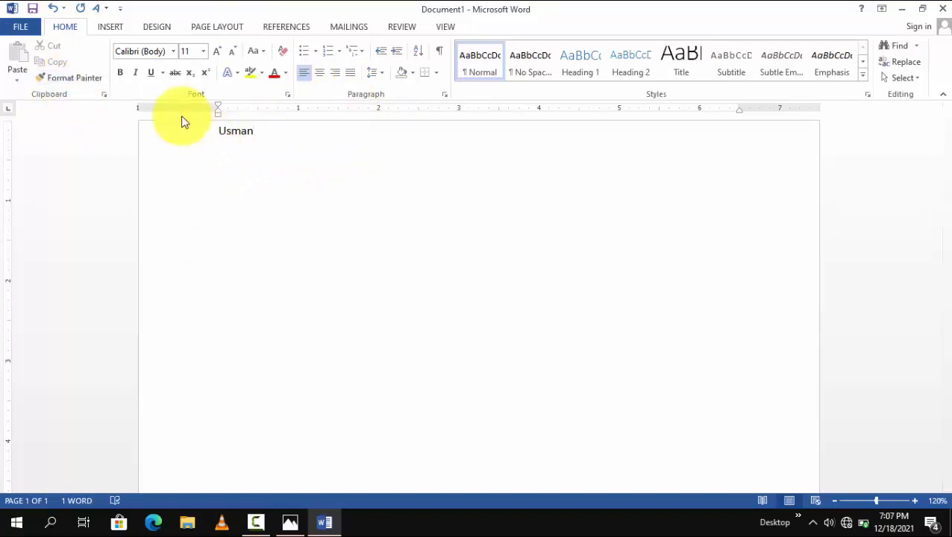
pyautogui.hotkey('ctrl', 'z')
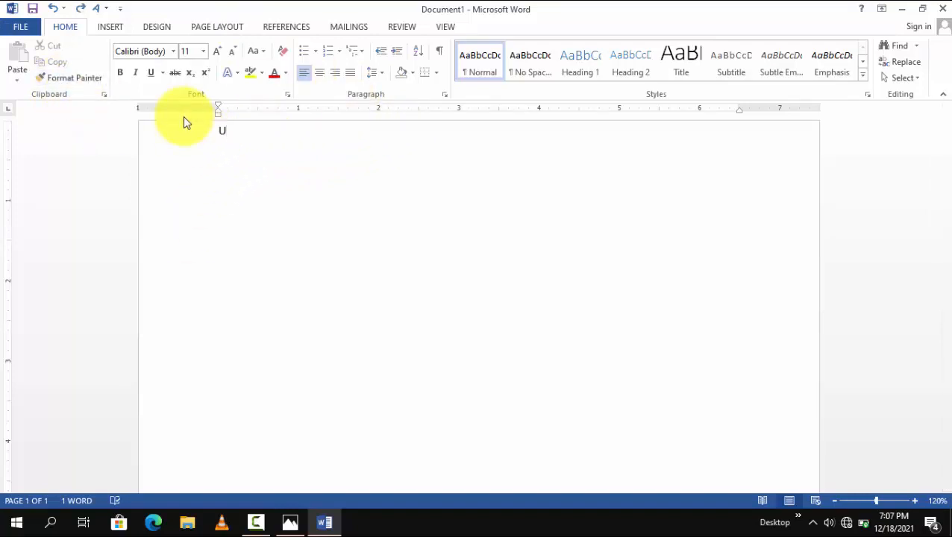
pyautogui.hotkey('ctrl', 'z')
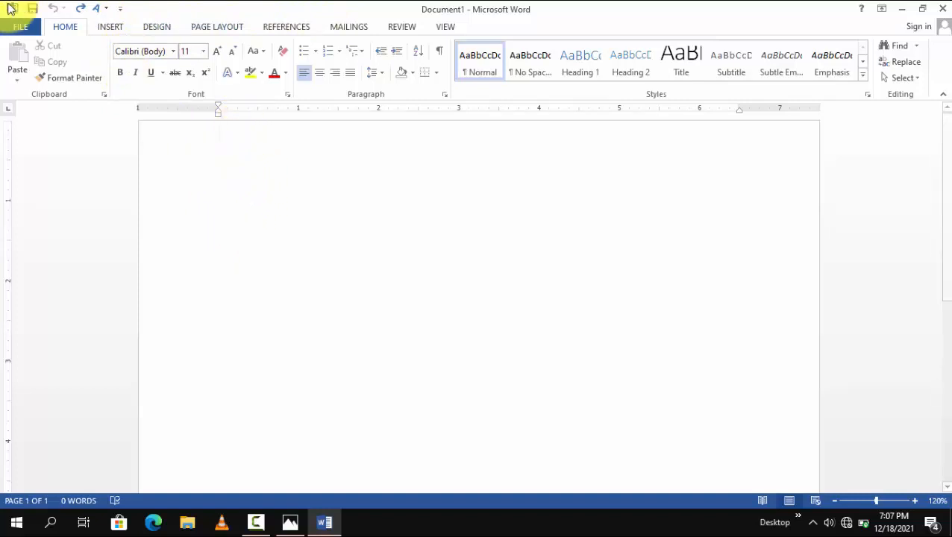
pyautogui.click(80, 9)
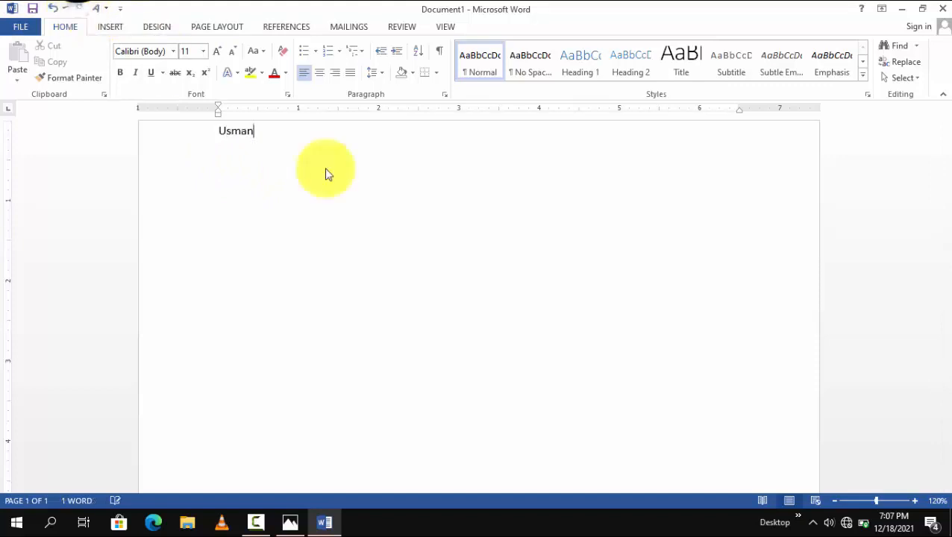
# Step: Clear the name from the first line so the page is empty
pyautogui.moveTo(249, 134); pyautogui.dragTo(141, 111)
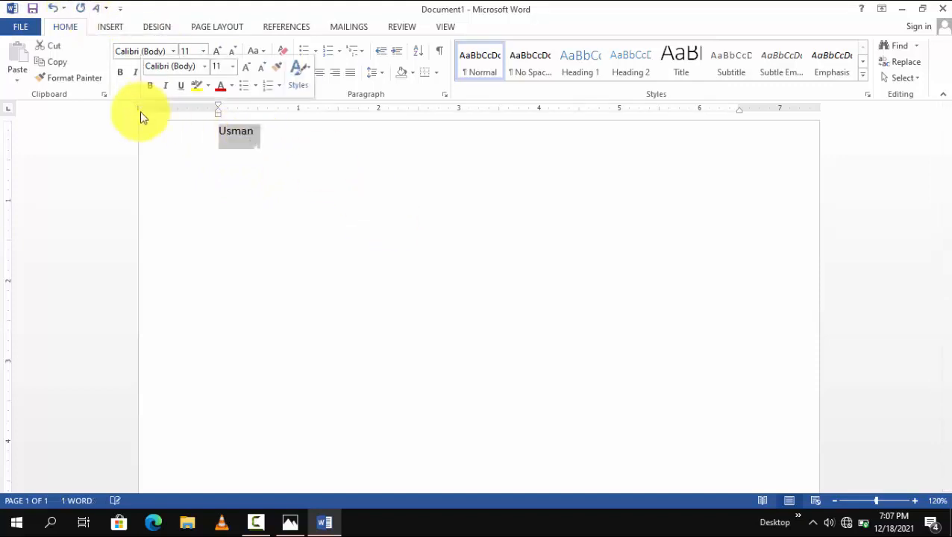
pyautogui.press('BackSpace')
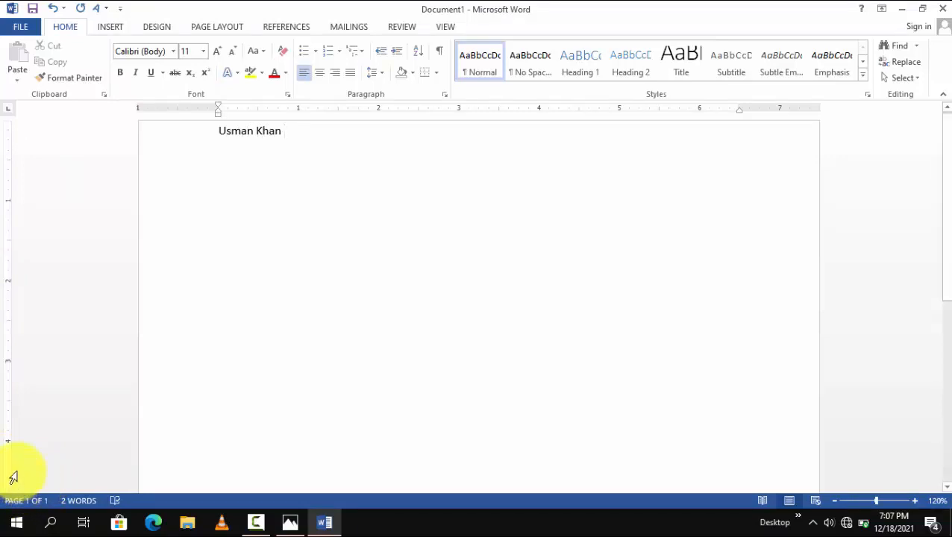
pyautogui.press('BackSpace')
pyautogui.press('BackSpace')
pyautogui.press('BackSpace')
pyautogui.press('BackSpace')
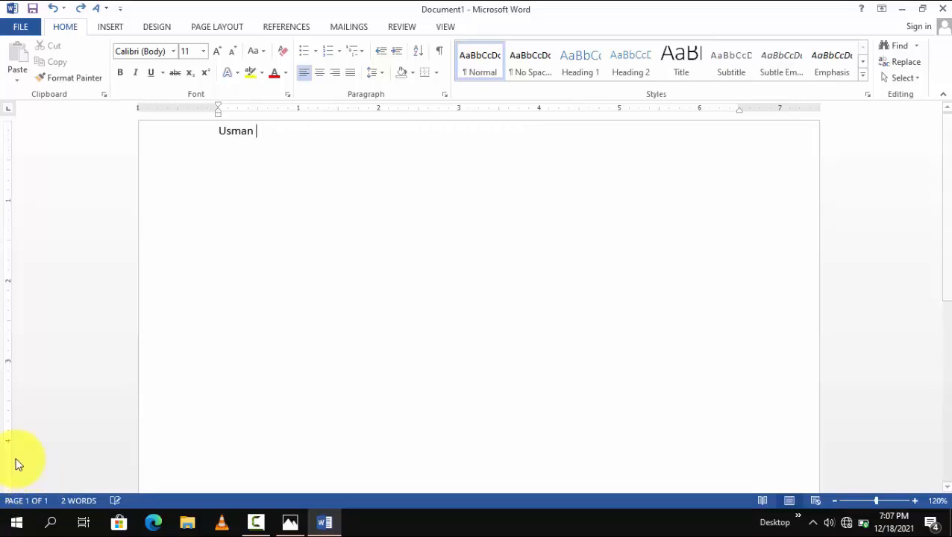
pyautogui.press('BackSpace')
pyautogui.press('BackSpace')
pyautogui.press('BackSpace')
pyautogui.press('BackSpace')
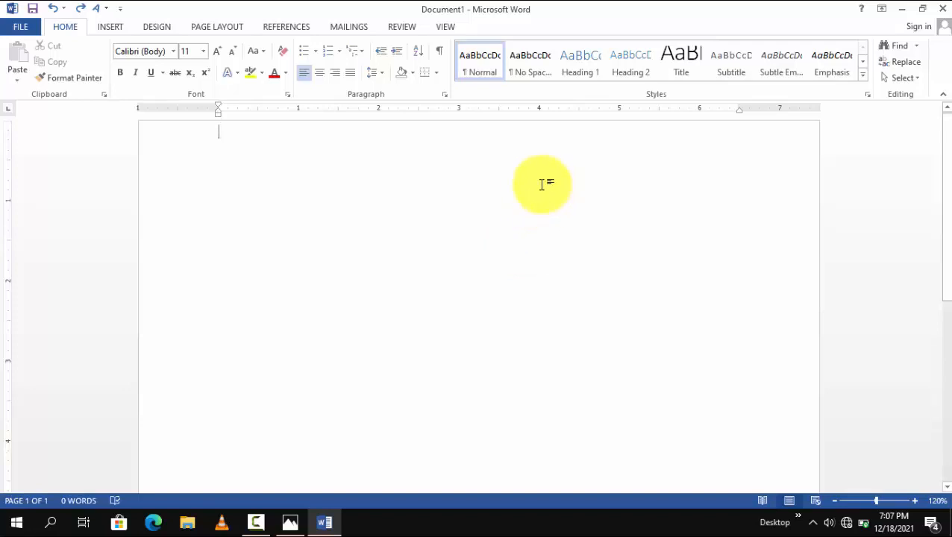
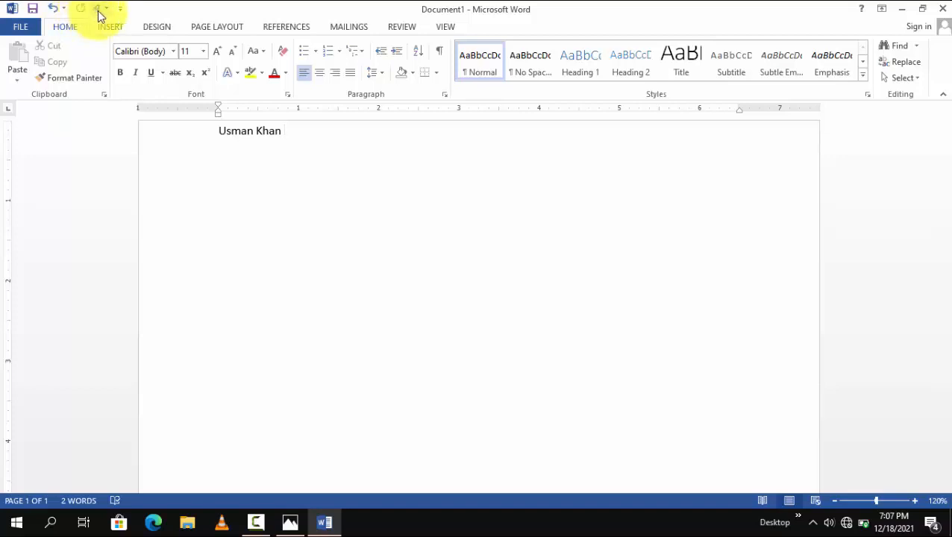
# Step: Enter the person's full name on the first line and cut it from the page
pyautogui.click(329, 240)
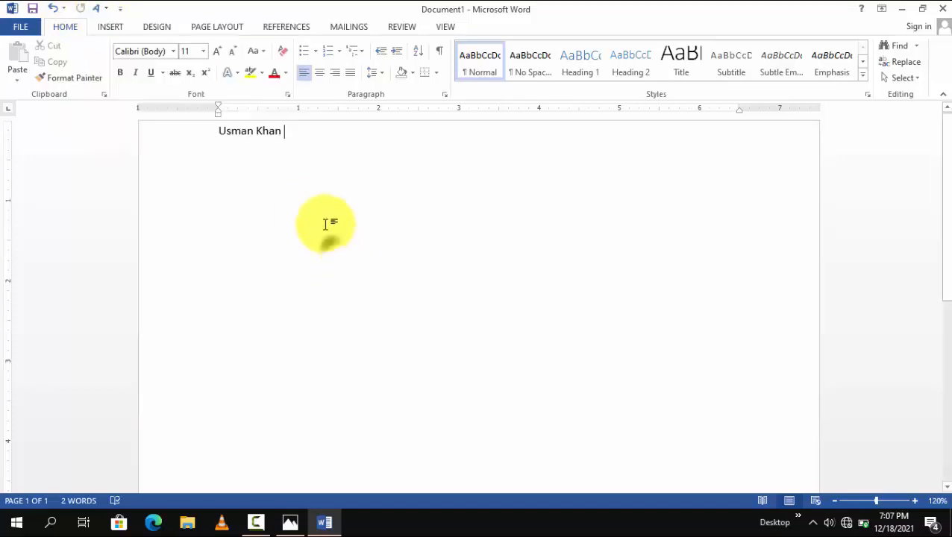
pyautogui.moveTo(340, 148); pyautogui.dragTo(1, 37)
pyautogui.hotkey('ctrl', 'x')
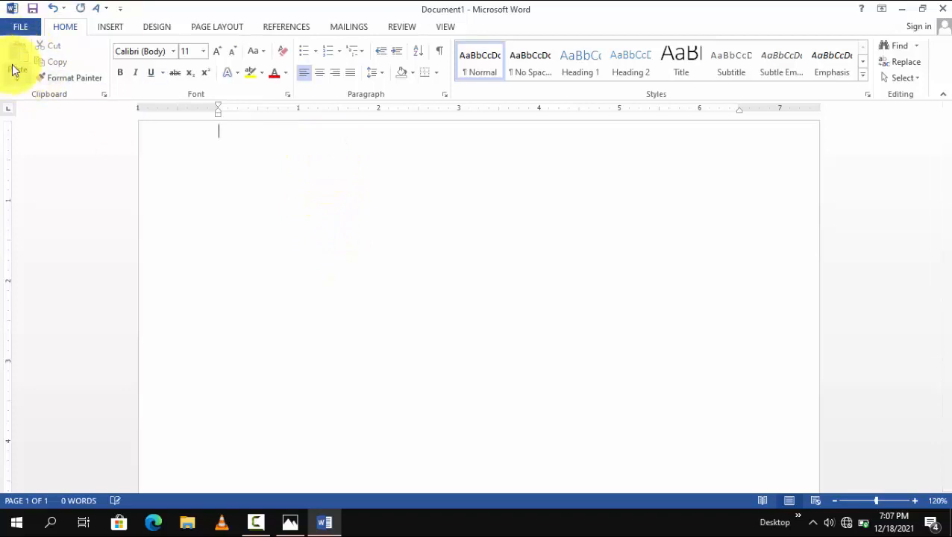
# Step: Increase the font size to 17 and enter the person's full name on the first line
pyautogui.hotkey('ctrl', ']')
pyautogui.hotkey('ctrl', ']')
pyautogui.hotkey('ctrl', ']')
pyautogui.hotkey('ctrl', ']')
pyautogui.hotkey('ctrl', ']')
pyautogui.hotkey('ctrl', ']')
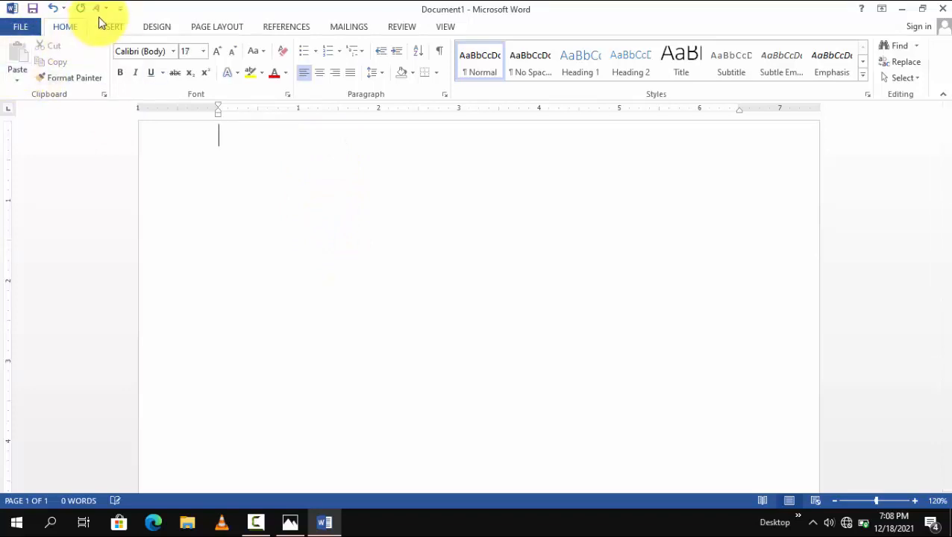
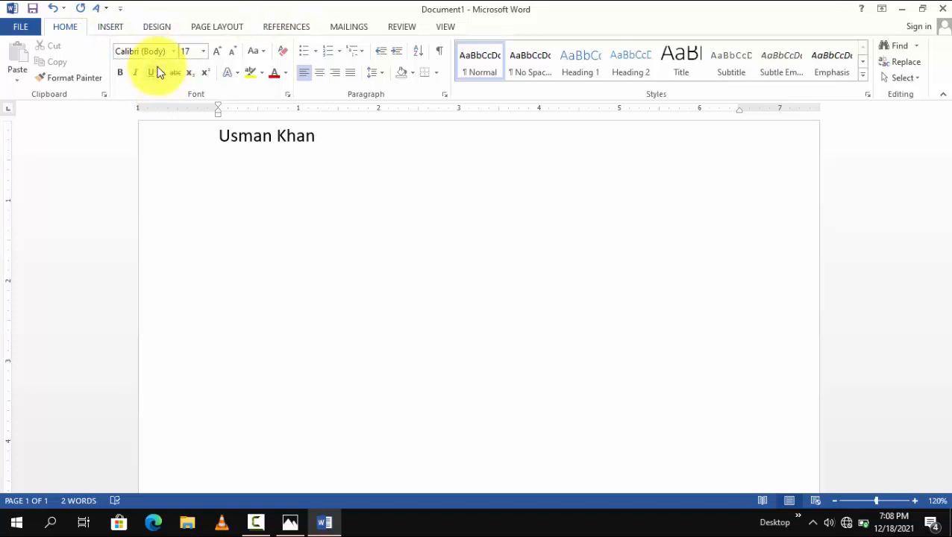
# Step: View the available WordArt styles and leave them without inserting one
pyautogui.click(118, 27)
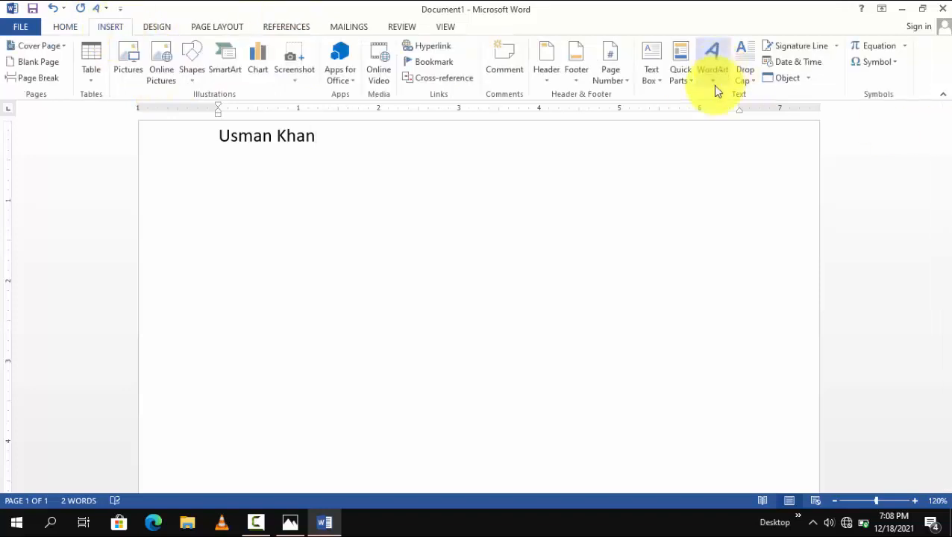
pyautogui.click(714, 75)
pyautogui.click(445, 138)
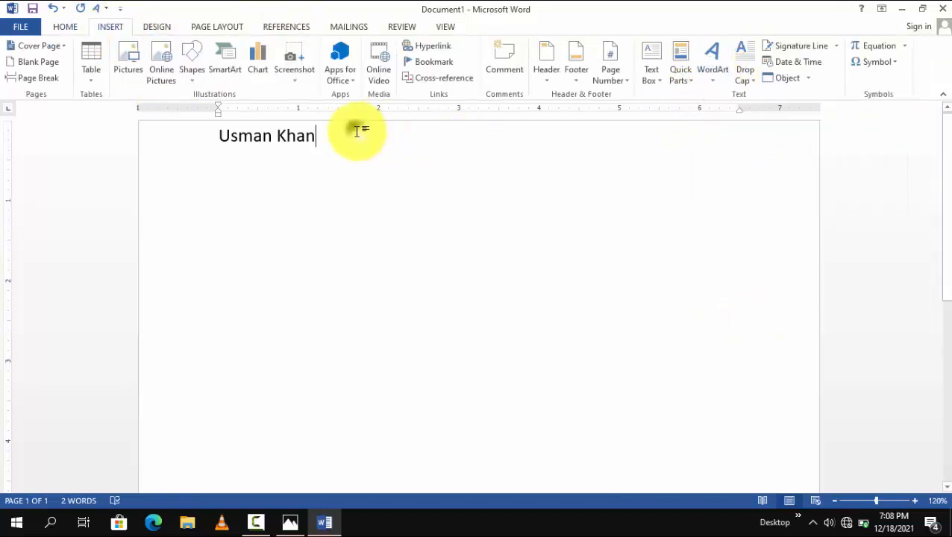
# Step: Convert the name on the first line to WordArt in the blue style with a reflection
pyautogui.click(66, 32)
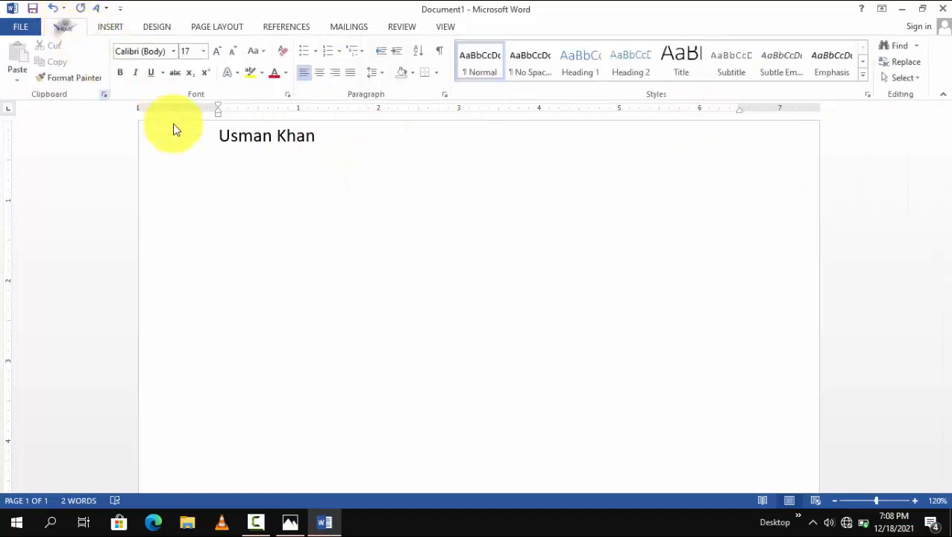
pyautogui.moveTo(204, 148); pyautogui.dragTo(66, 163)
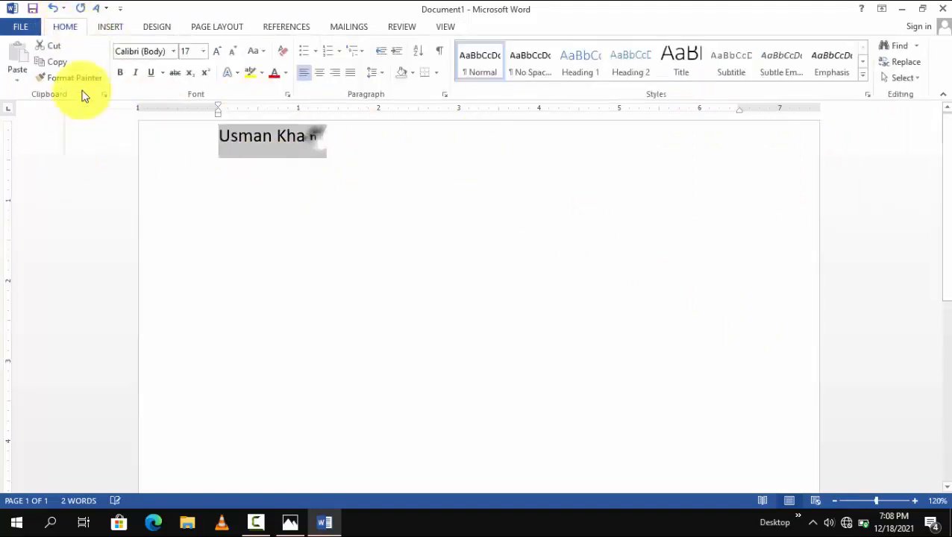
pyautogui.click(98, 12)
pyautogui.click(146, 80)
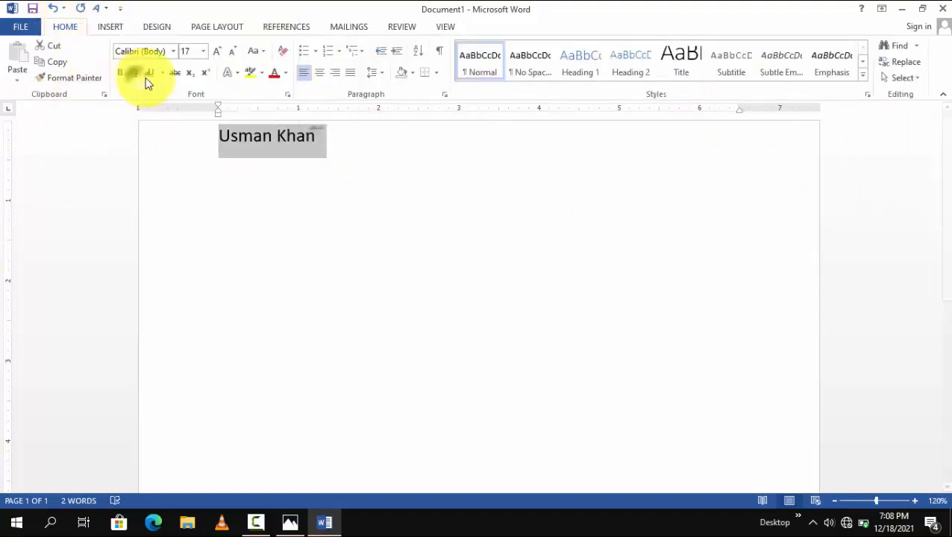
# Step: View the available WordArt styles and undo the WordArt conversion of the name
pyautogui.click(111, 26)
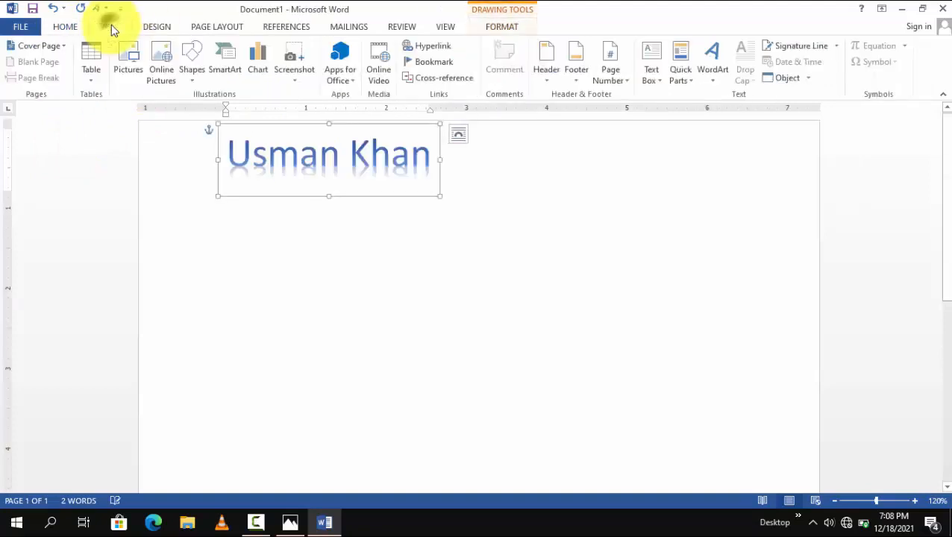
pyautogui.click(712, 71)
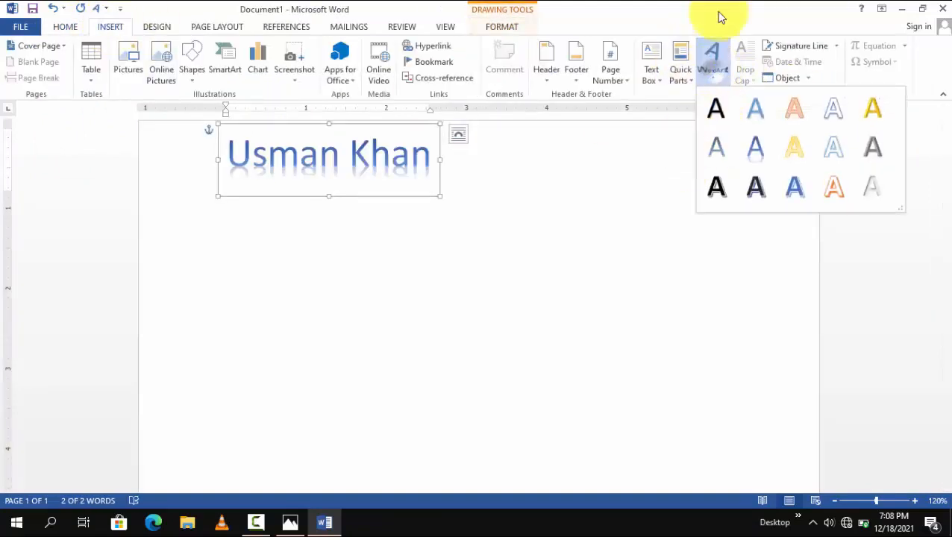
pyautogui.click(522, 225)
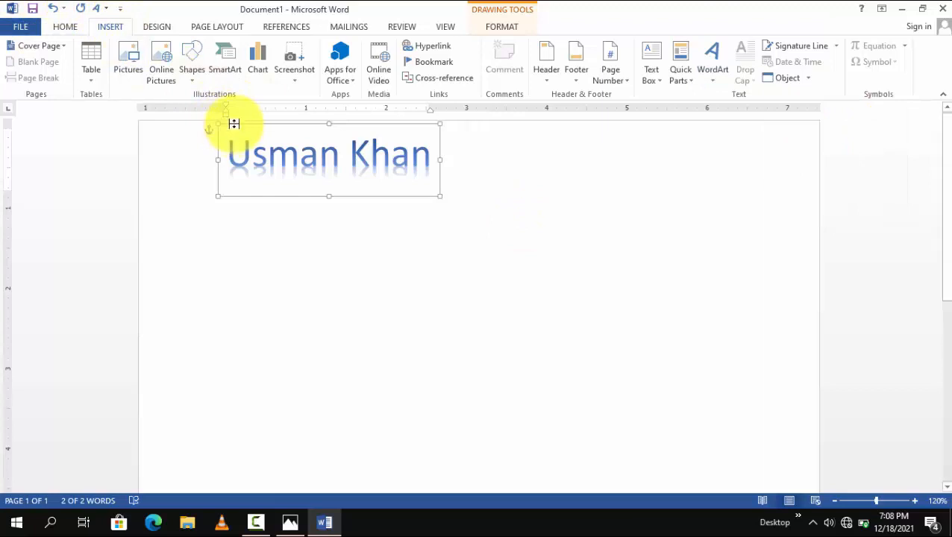
pyautogui.hotkey('ctrl', 'z')
pyautogui.click(312, 166)
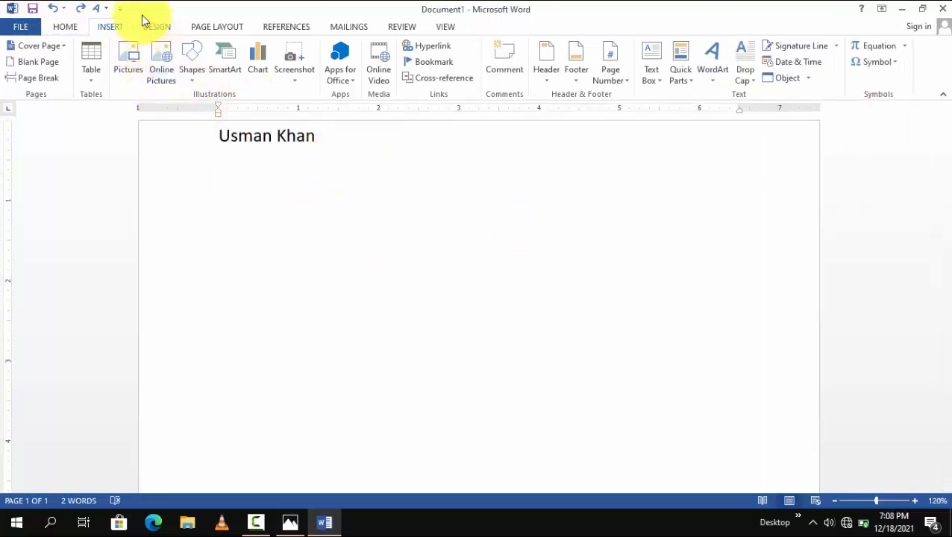
# Step: Add the Open command to the Quick Access Toolbar
pyautogui.click(120, 7)
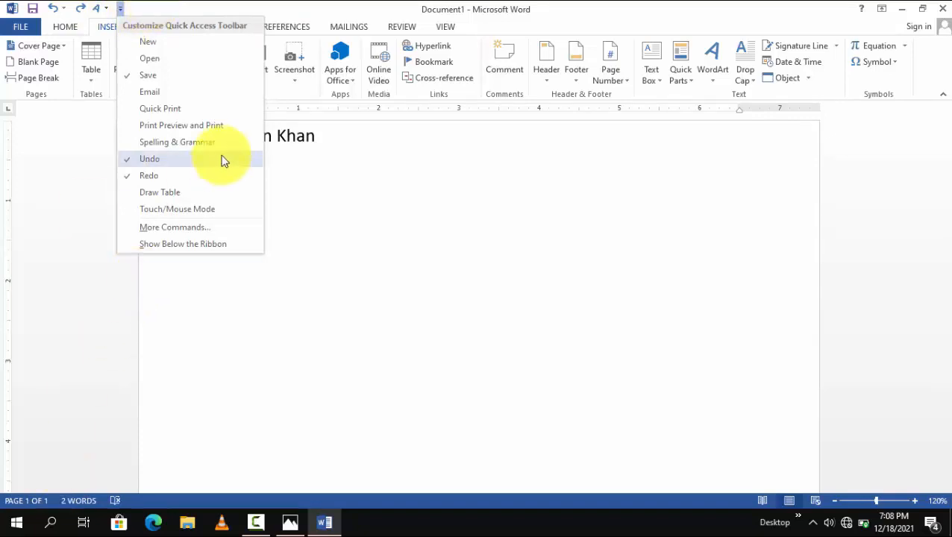
pyautogui.click(142, 59)
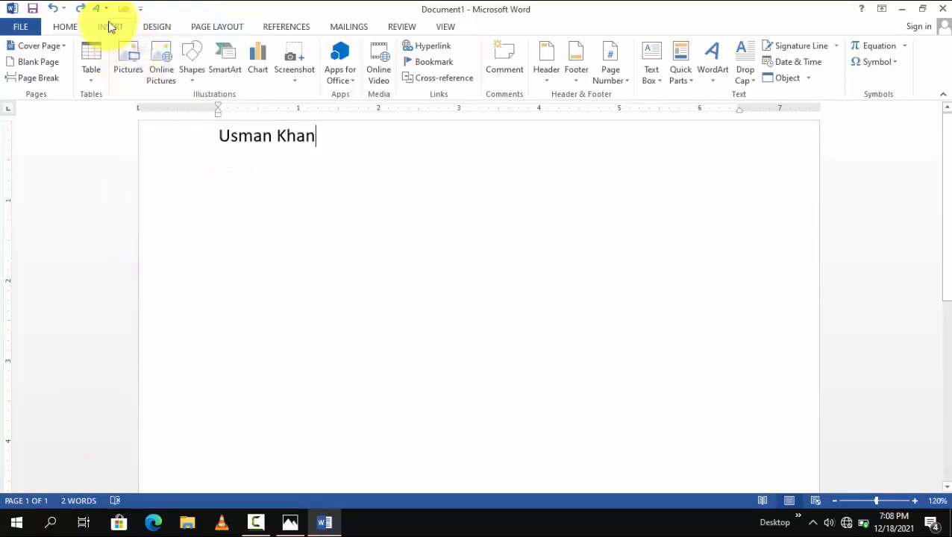
pyautogui.click(123, 10)
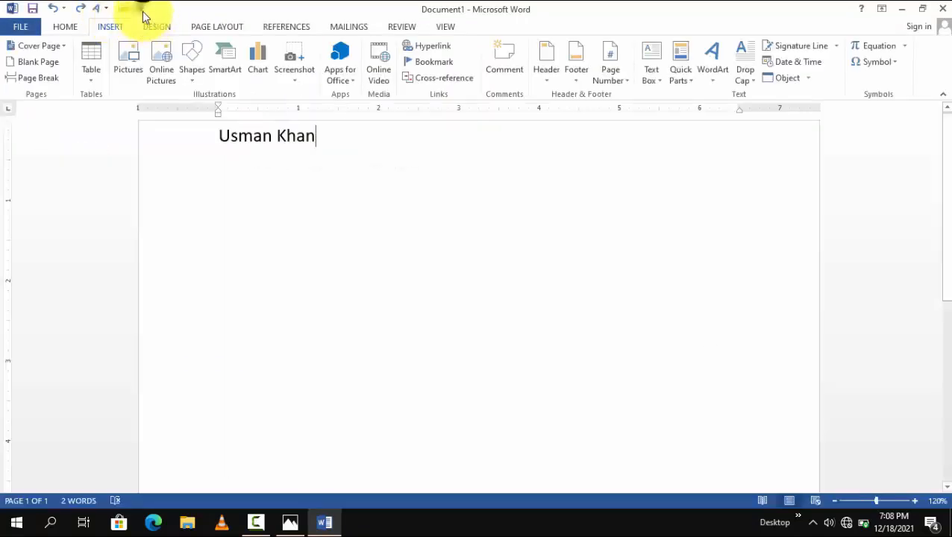
# Step: Open the Quick Access Toolbar customization options for more commands and list All Commands
pyautogui.click(140, 9)
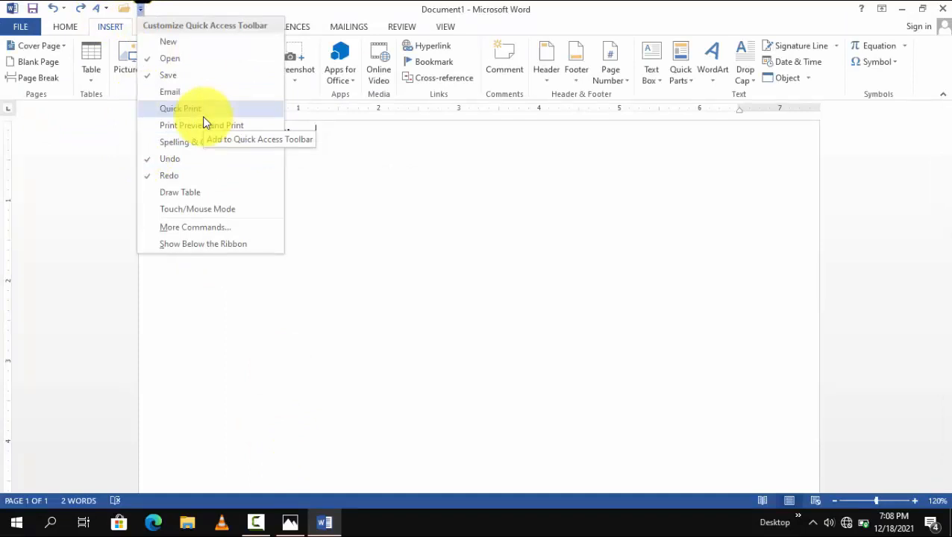
pyautogui.click(184, 227)
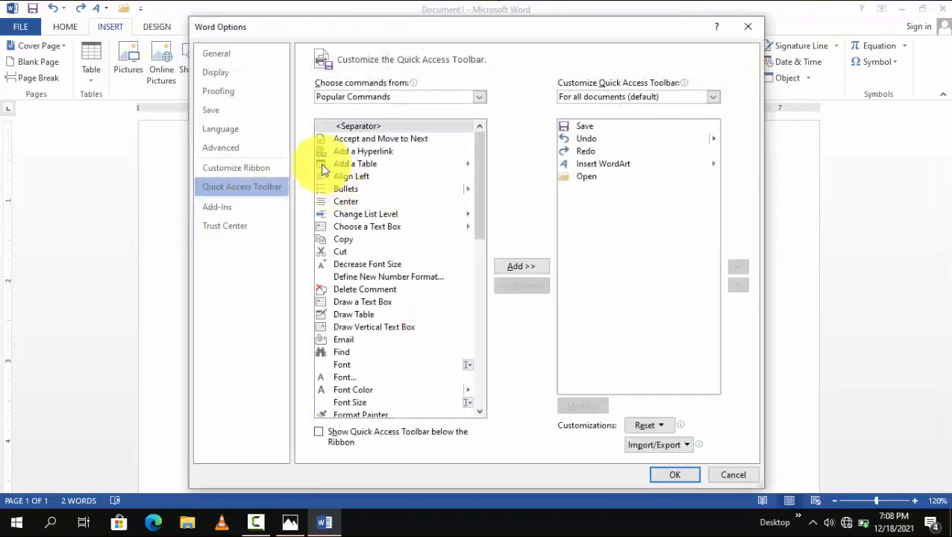
pyautogui.click(395, 96)
pyautogui.click(359, 140)
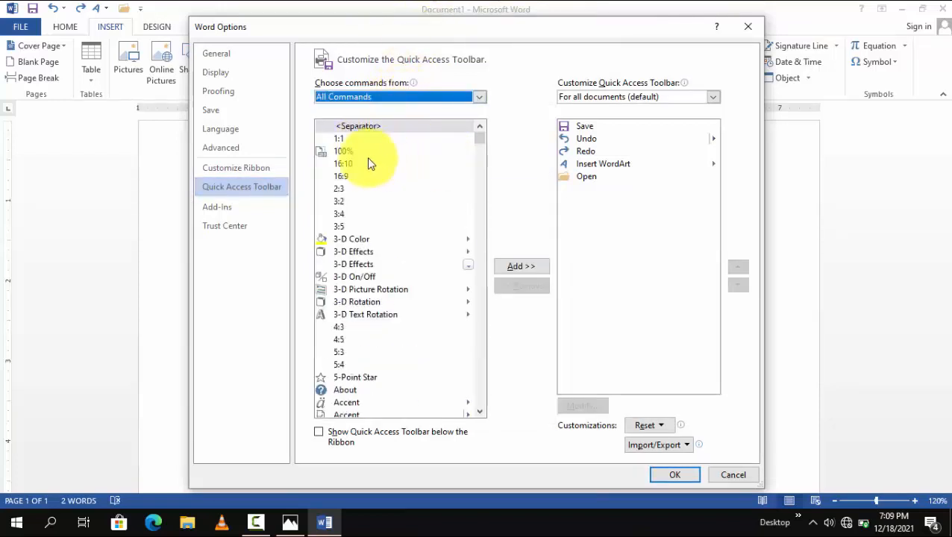
# Step: Examine the full alphabetical list of commands available for the Quick Access Toolbar
pyautogui.click(359, 188)
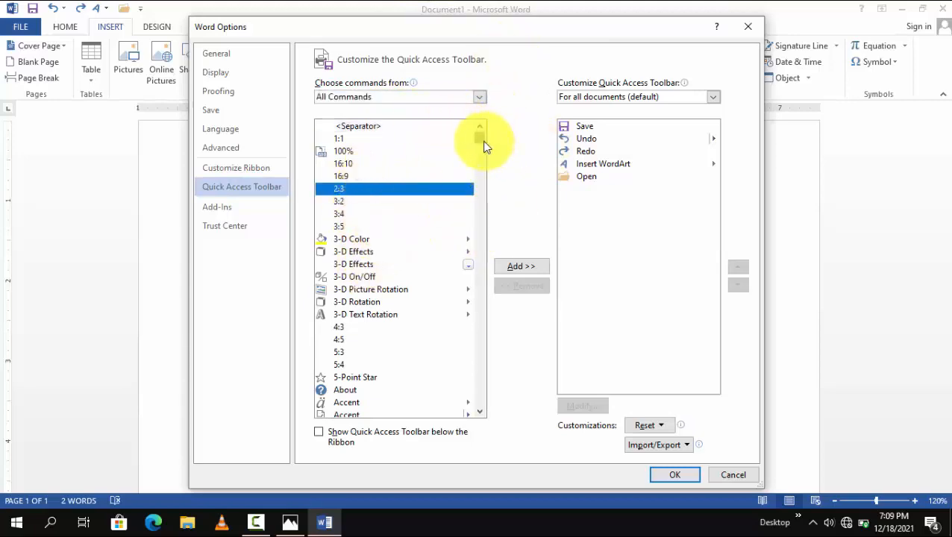
pyautogui.moveTo(481, 137); pyautogui.dragTo(479, 384)
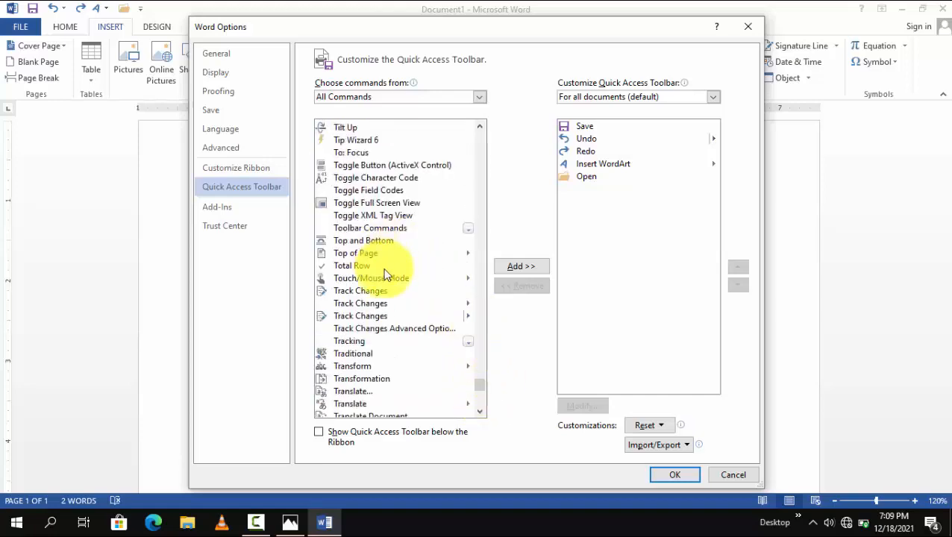
pyautogui.scroll(-5, 387, 324)
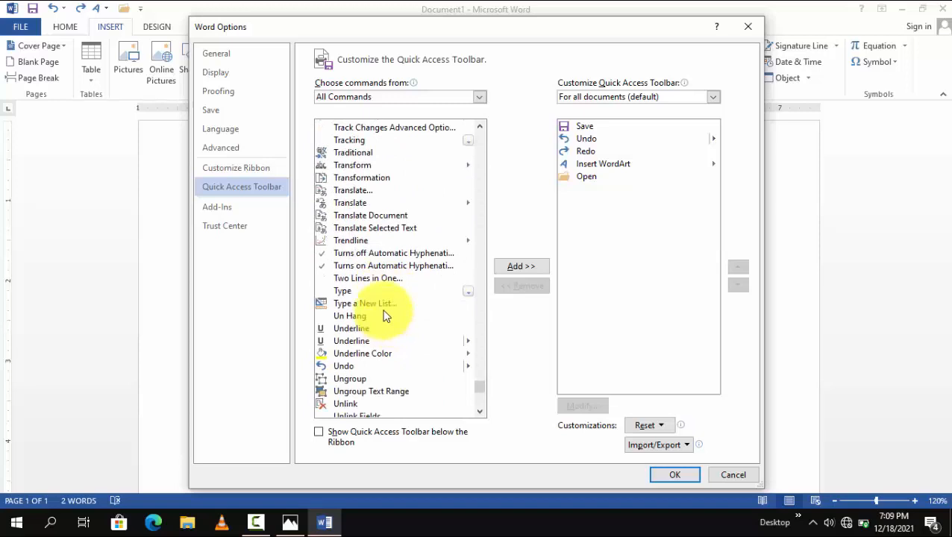
pyautogui.scroll(-3, 385, 317)
pyautogui.scroll(1, 341, 378)
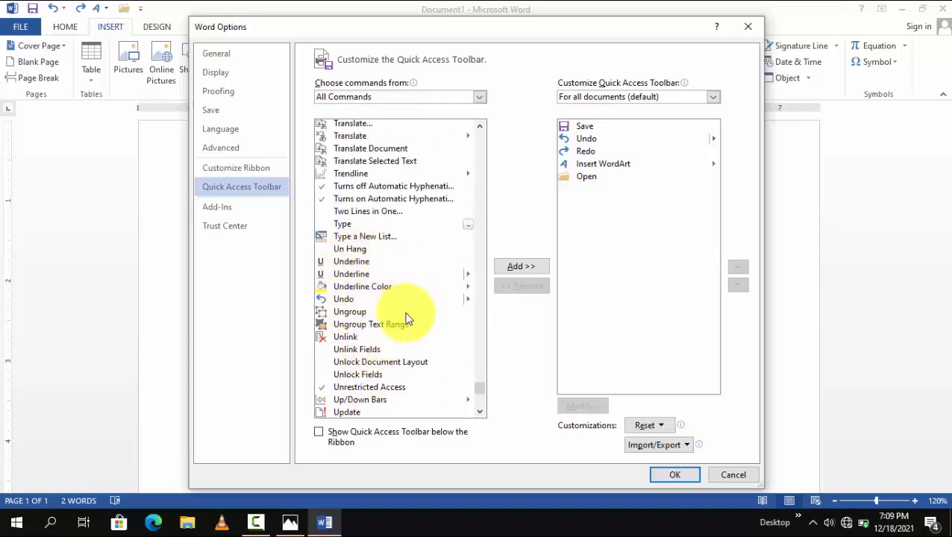
pyautogui.scroll(-4, 338, 316)
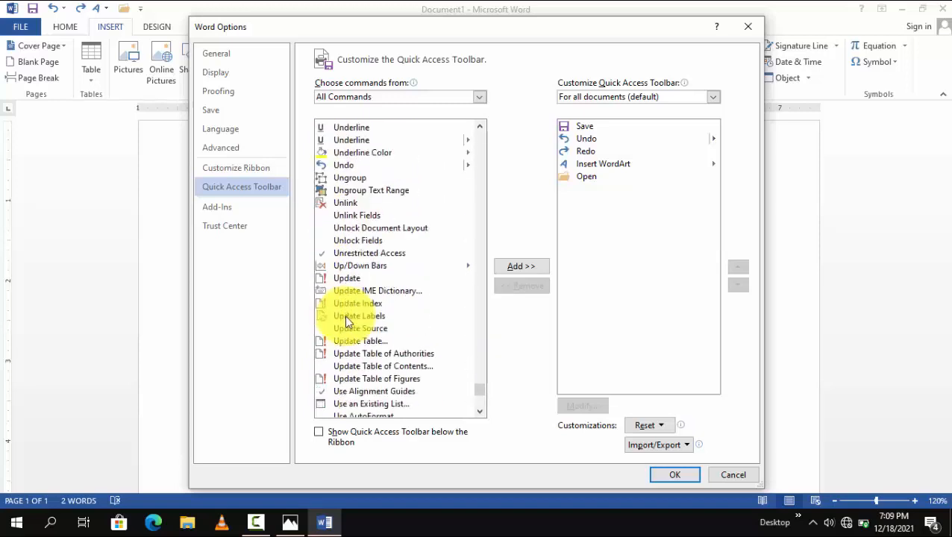
pyautogui.scroll(-1, 345, 315)
pyautogui.scroll(2, 350, 324)
pyautogui.scroll(-1, 350, 313)
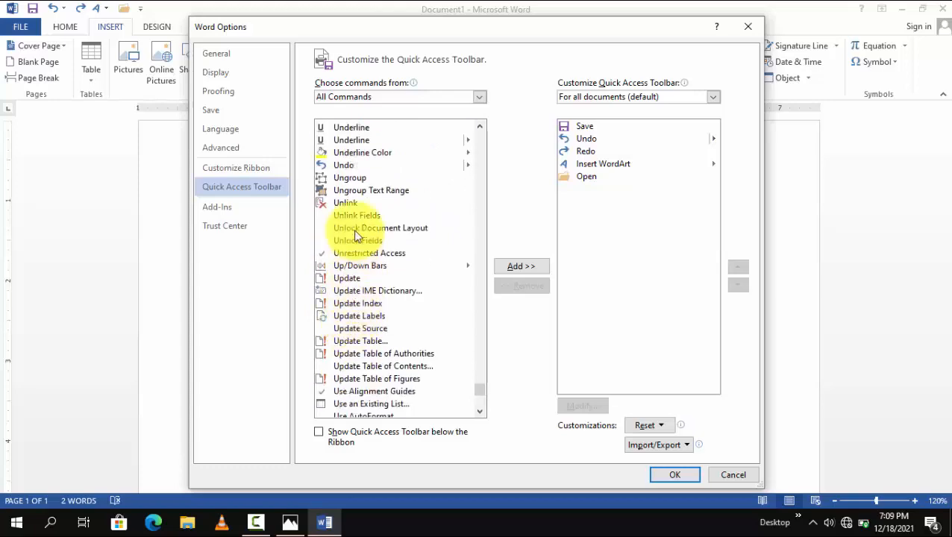
pyautogui.scroll(-1, 356, 236)
pyautogui.scroll(1, 357, 236)
pyautogui.scroll(-2, 358, 301)
pyautogui.scroll(-9, 361, 306)
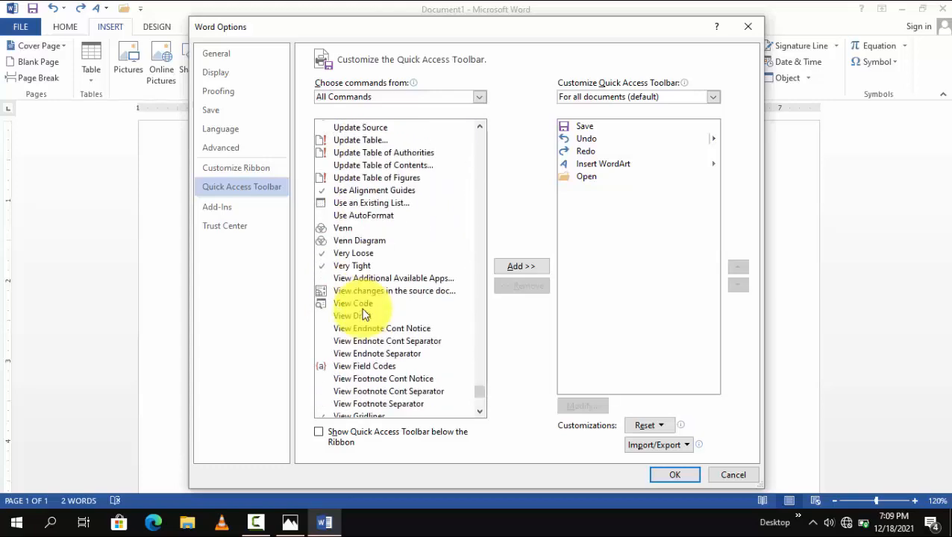
pyautogui.scroll(-11, 388, 345)
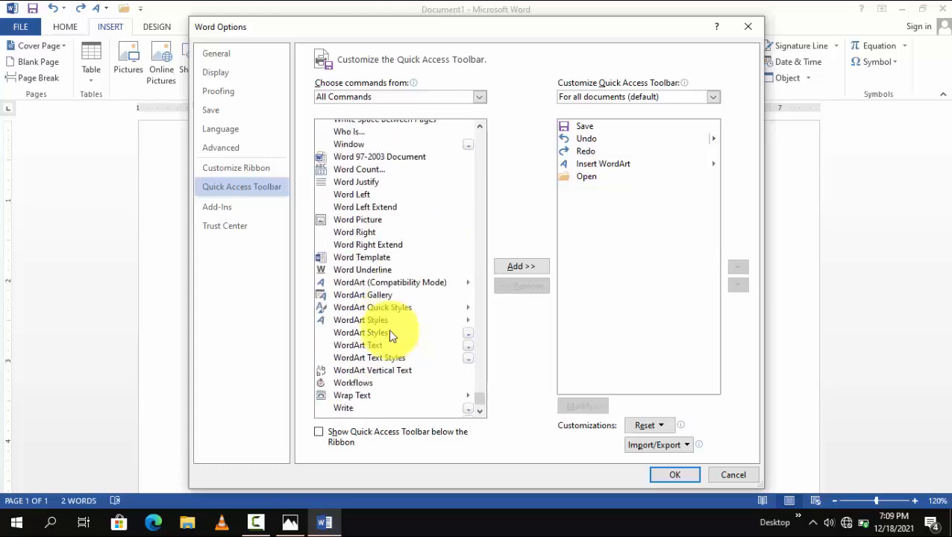
pyautogui.scroll(1, 391, 323)
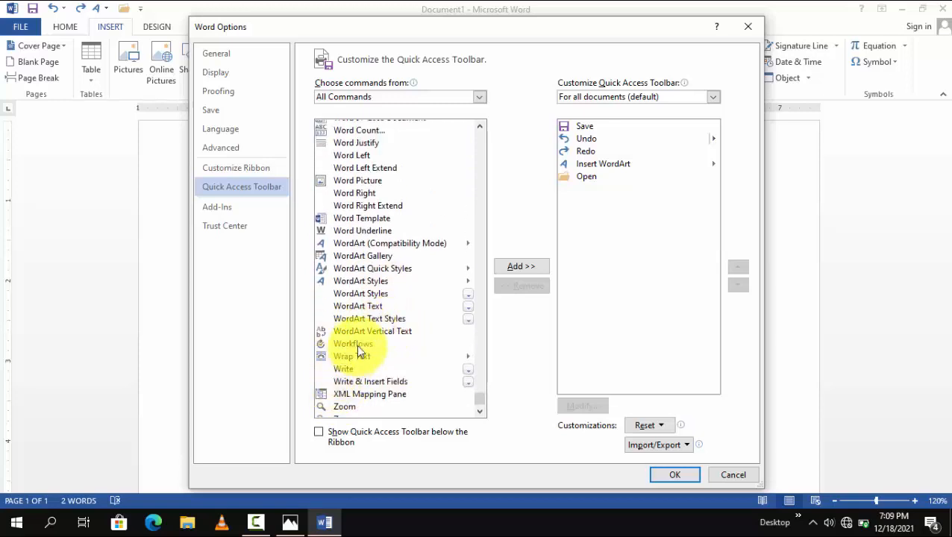
pyautogui.scroll(-1, 347, 298)
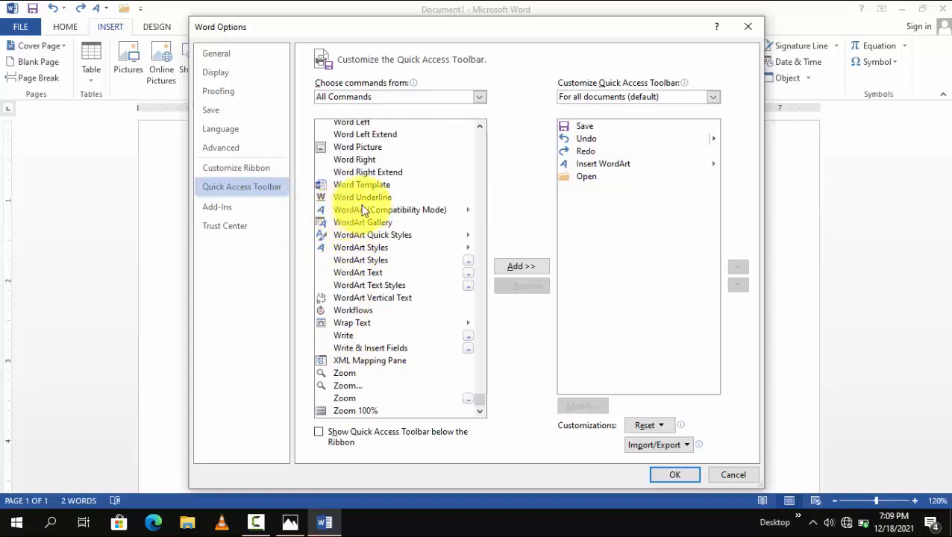
pyautogui.scroll(1, 354, 384)
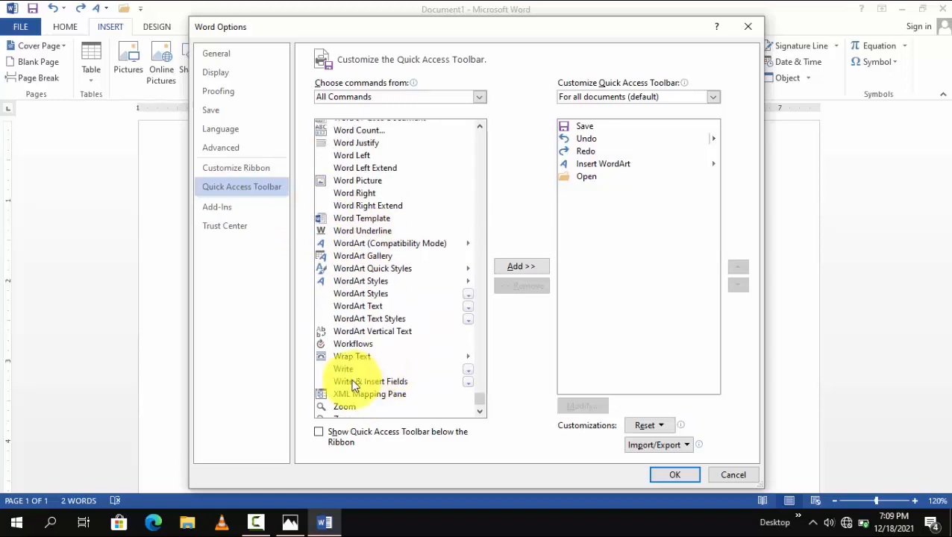
pyautogui.scroll(-1, 355, 381)
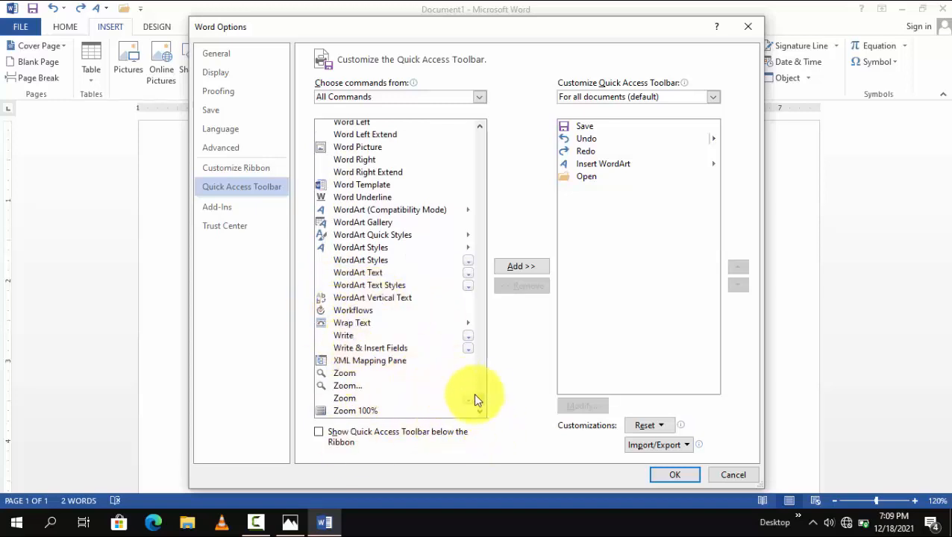
pyautogui.moveTo(483, 400); pyautogui.dragTo(507, 159)
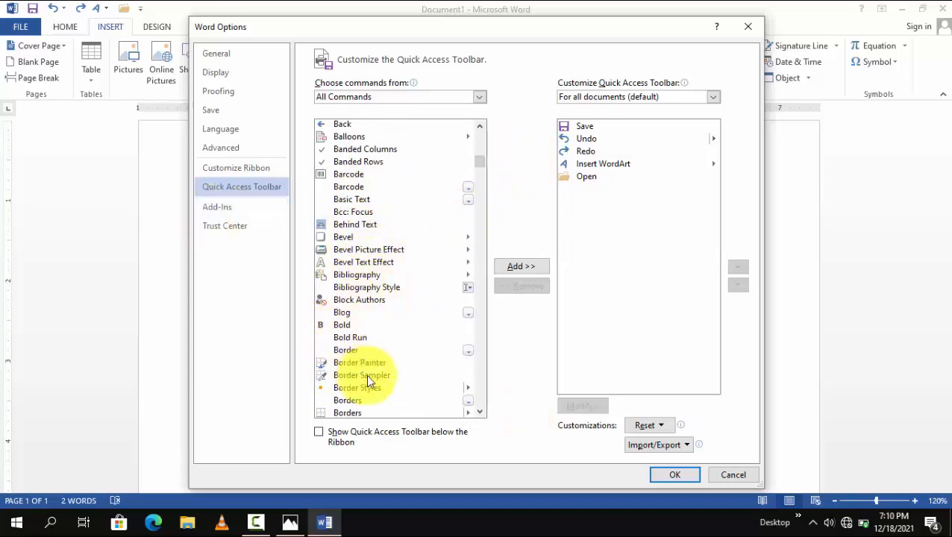
pyautogui.scroll(10, 387, 299)
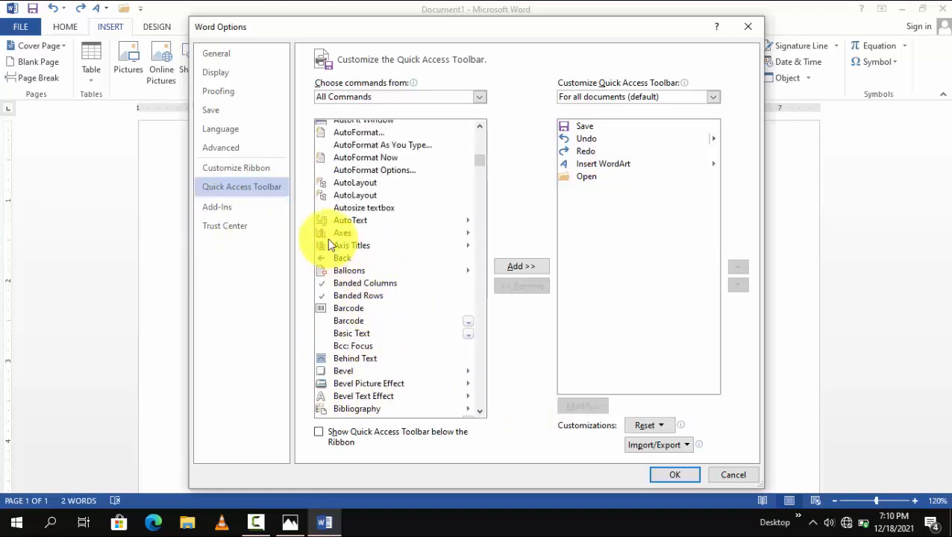
pyautogui.scroll(12, 356, 240)
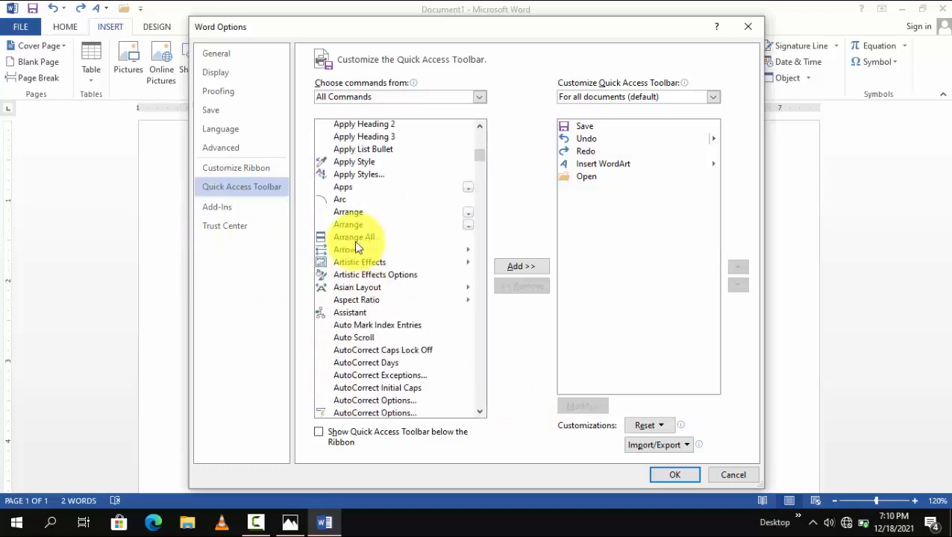
pyautogui.scroll(-1, 356, 250)
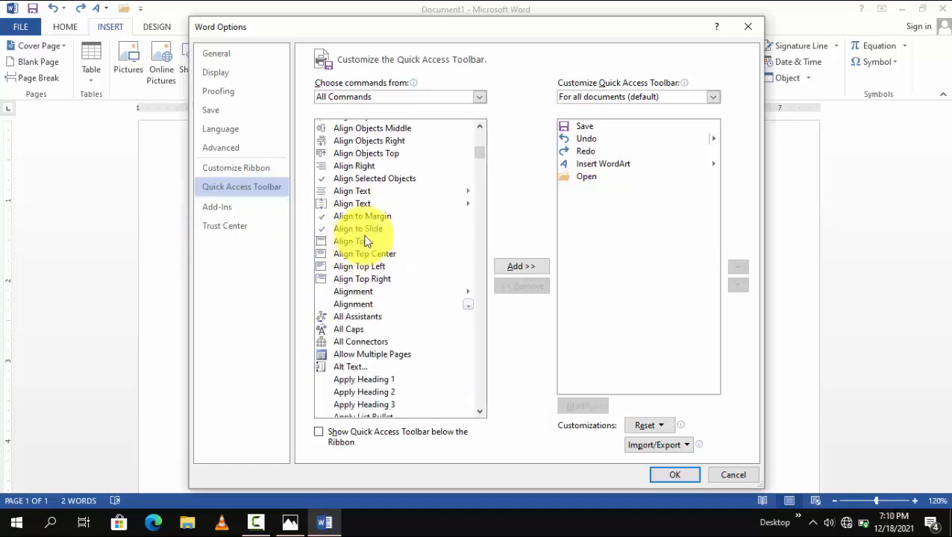
pyautogui.scroll(6, 365, 238)
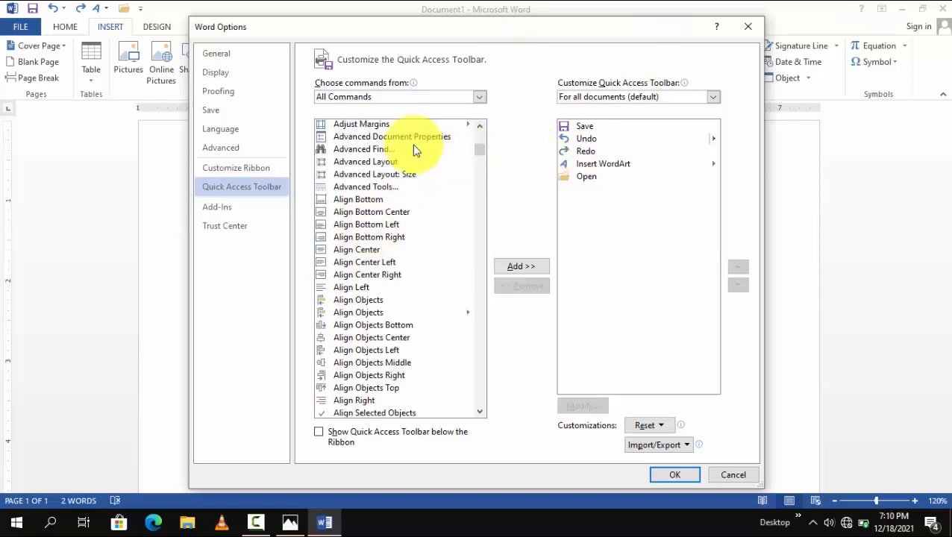
# Step: Add the Advanced Find command to the Quick Access Toolbar and apply the customization
pyautogui.click(359, 149)
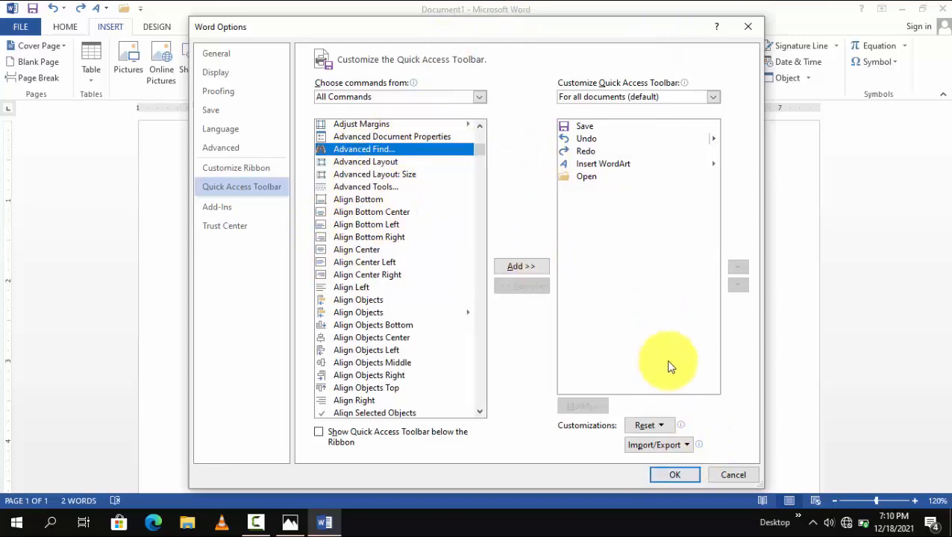
pyautogui.click(522, 266)
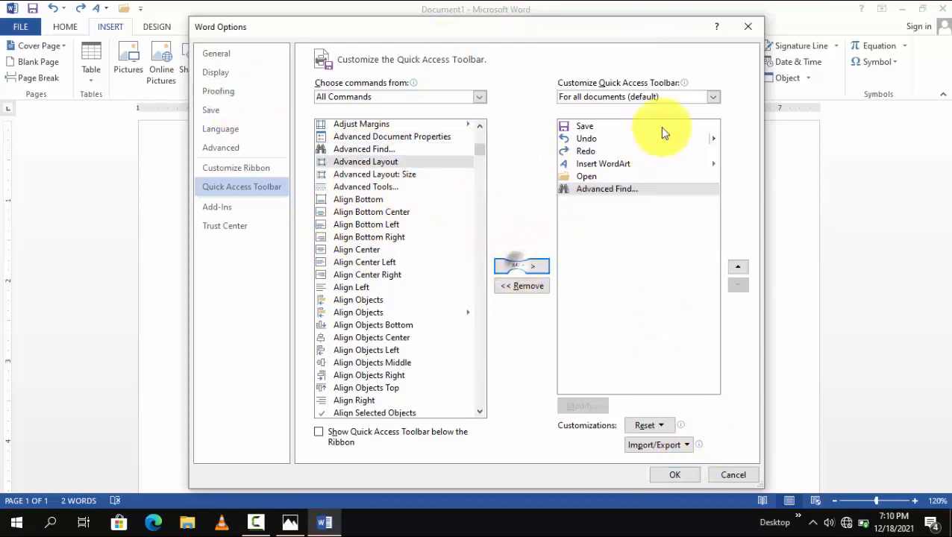
pyautogui.click(676, 476)
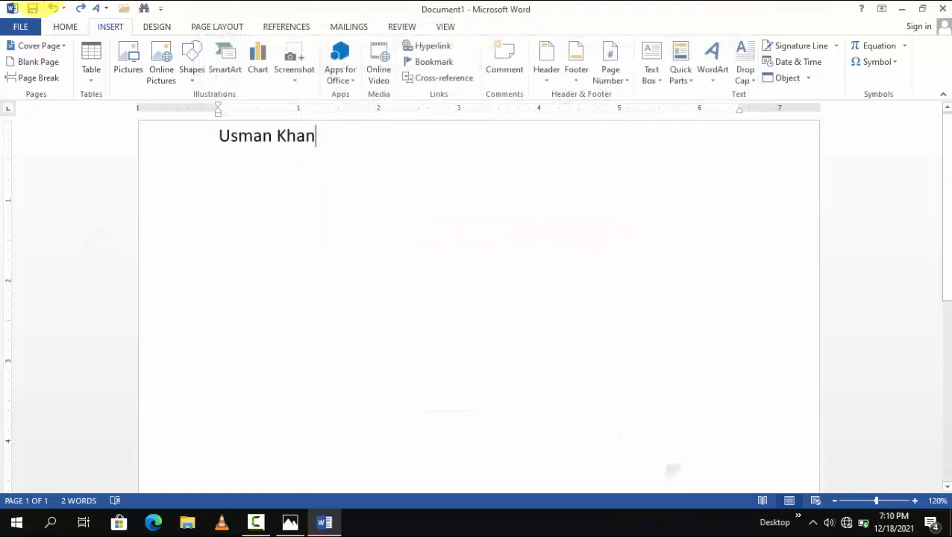
# Step: Select the document text and open the Advanced Find dialog from the Find options and from the Quick Access Toolbar, closing it each time
pyautogui.moveTo(320, 149); pyautogui.dragTo(89, 98)
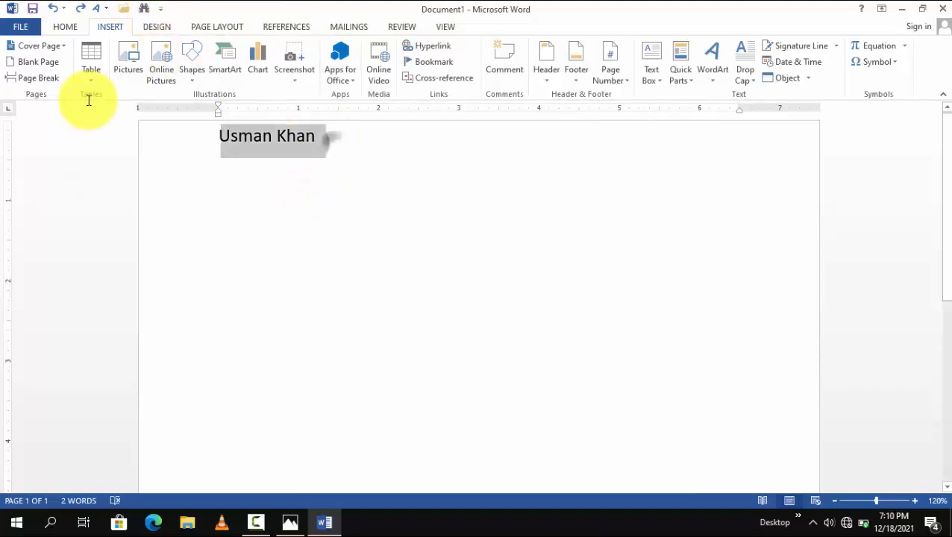
pyautogui.click(65, 27)
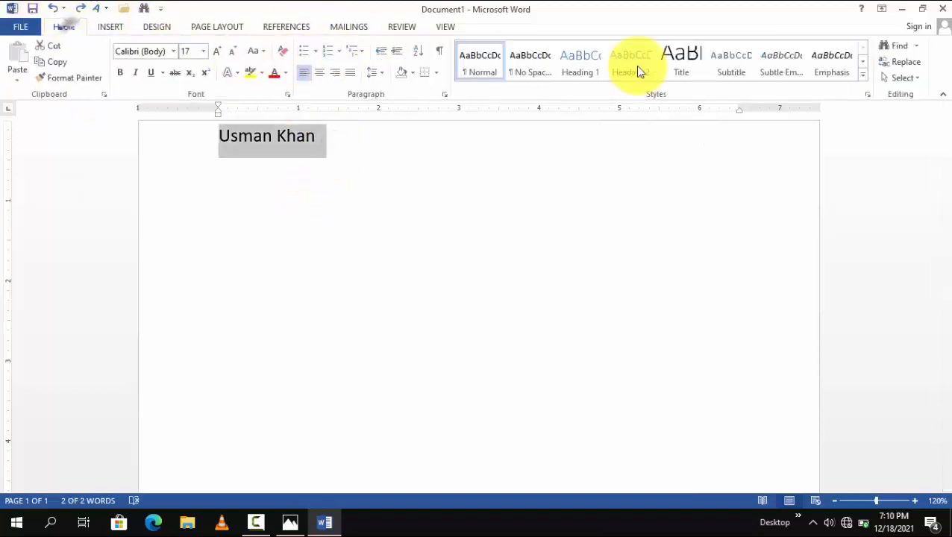
pyautogui.click(914, 45)
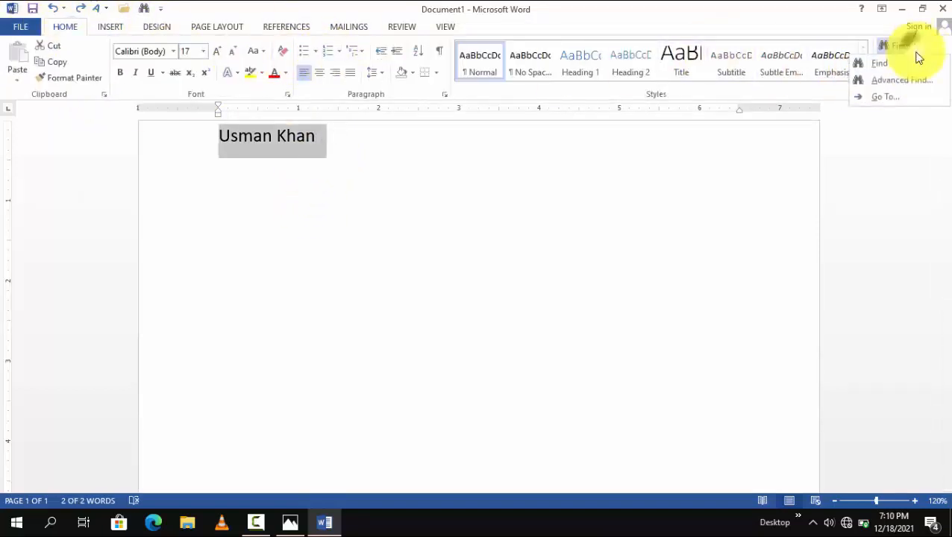
pyautogui.click(888, 82)
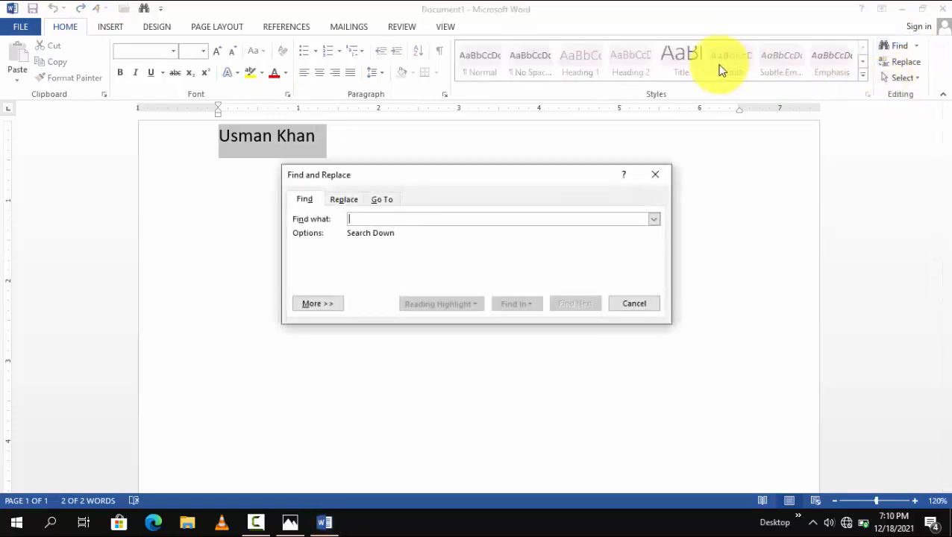
pyautogui.press('Escape')
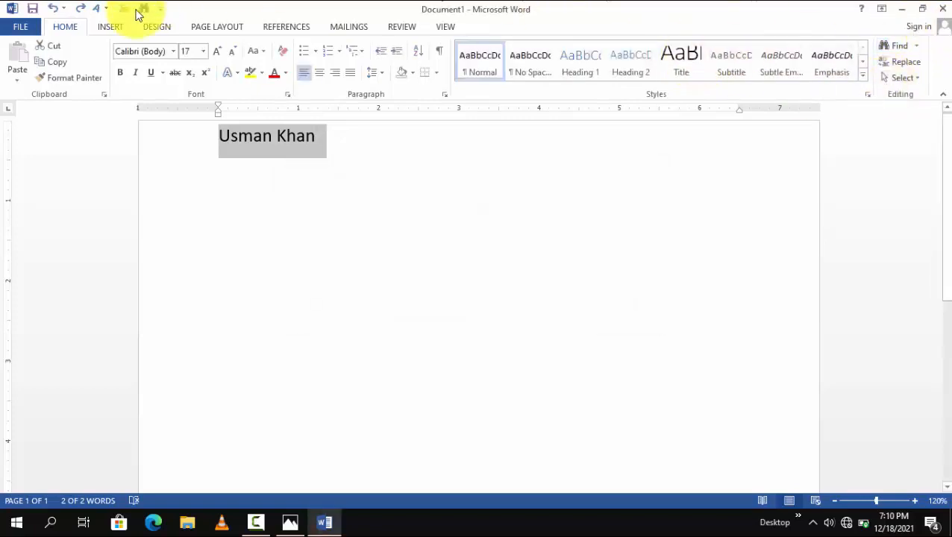
pyautogui.click(144, 10)
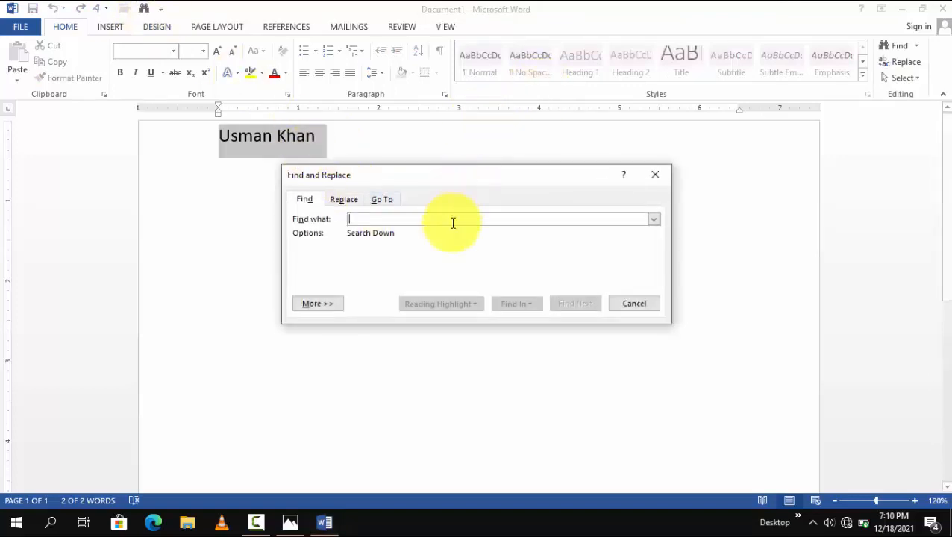
pyautogui.click(655, 174)
pyautogui.click(161, 7)
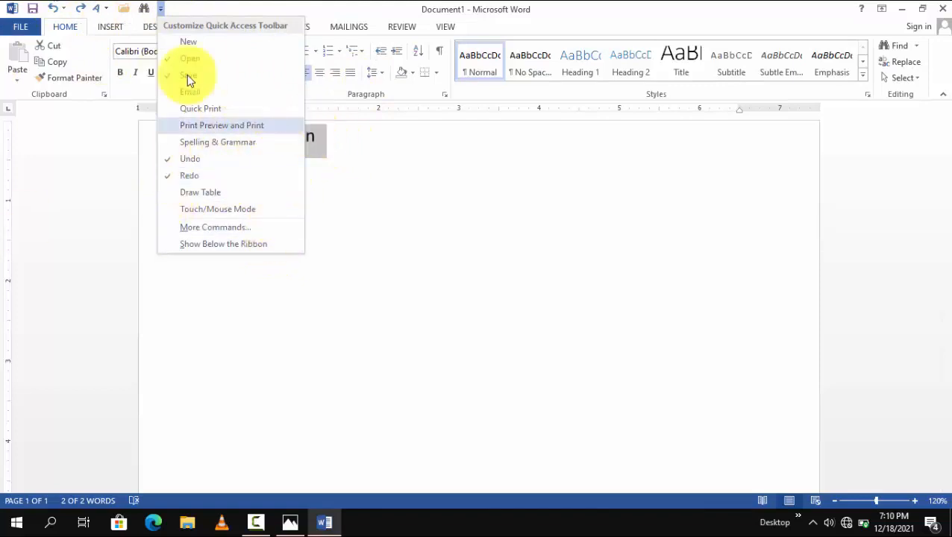
pyautogui.click(276, 7)
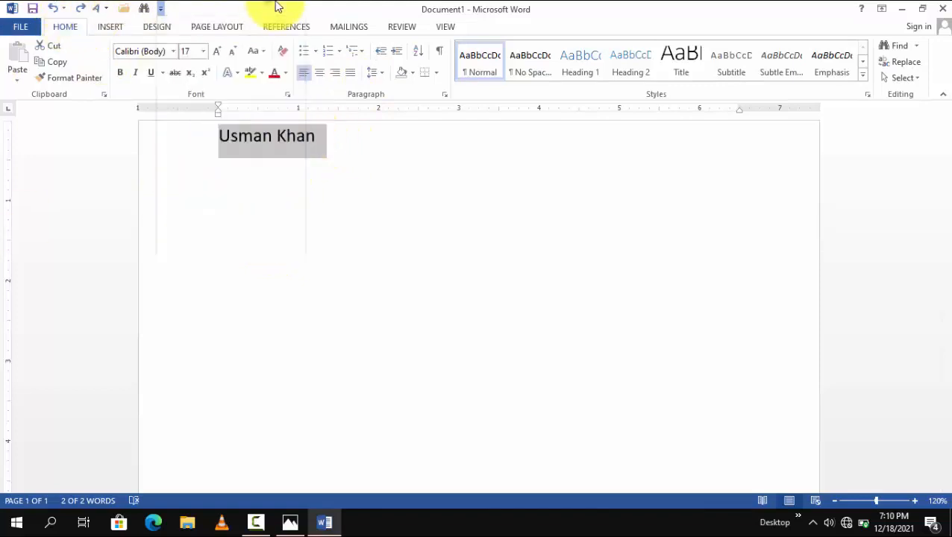
pyautogui.click(160, 9)
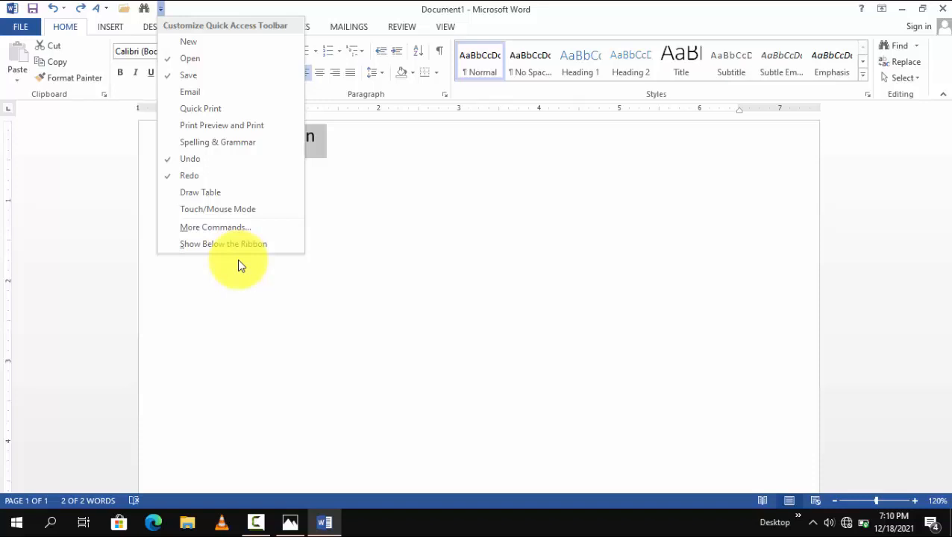
pyautogui.click(418, 23)
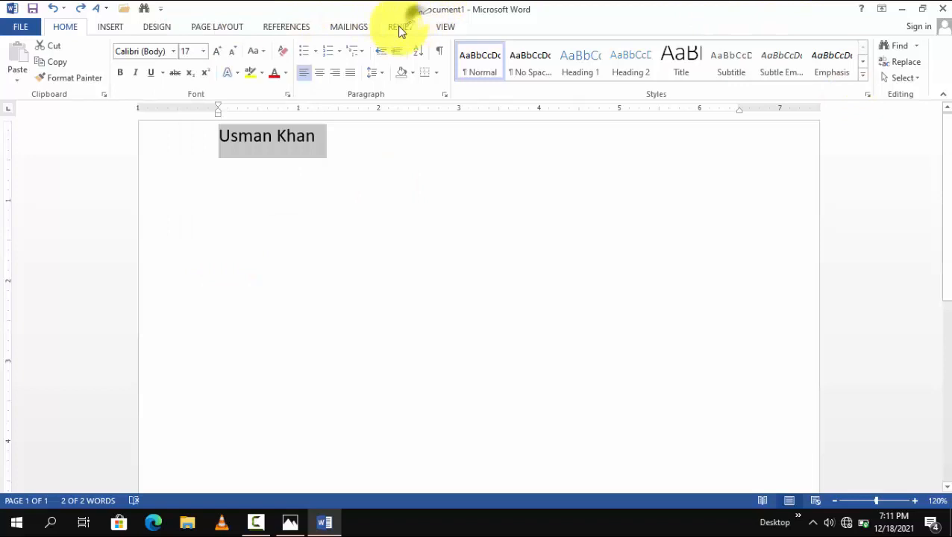
# Step: Show the Quick Access Toolbar below the ribbon, and move it back above the ribbon
pyautogui.click(162, 9)
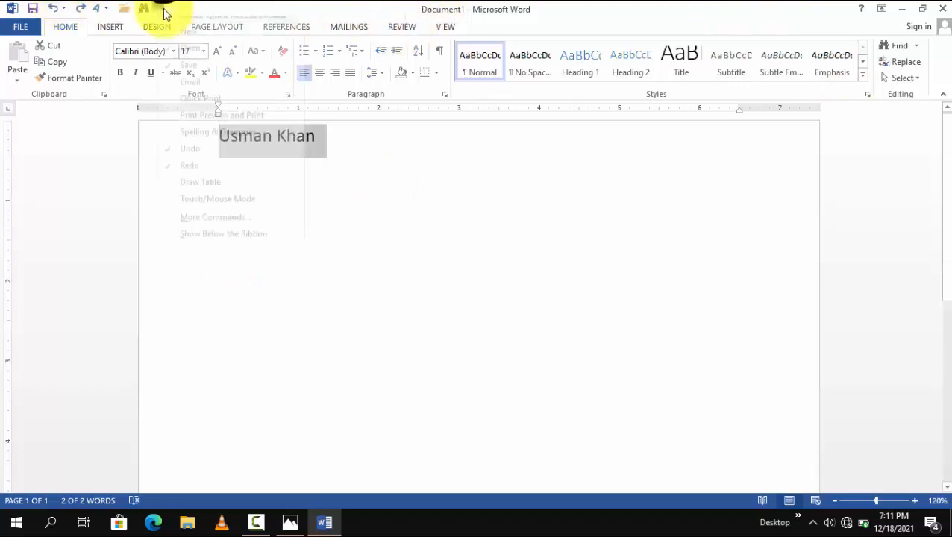
pyautogui.click(193, 242)
pyautogui.click(358, 280)
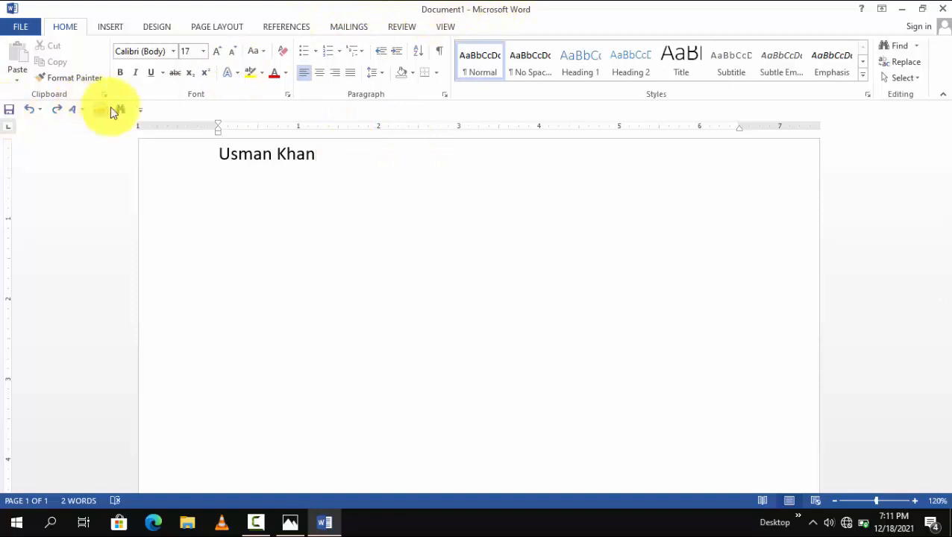
pyautogui.click(137, 111)
pyautogui.click(217, 352)
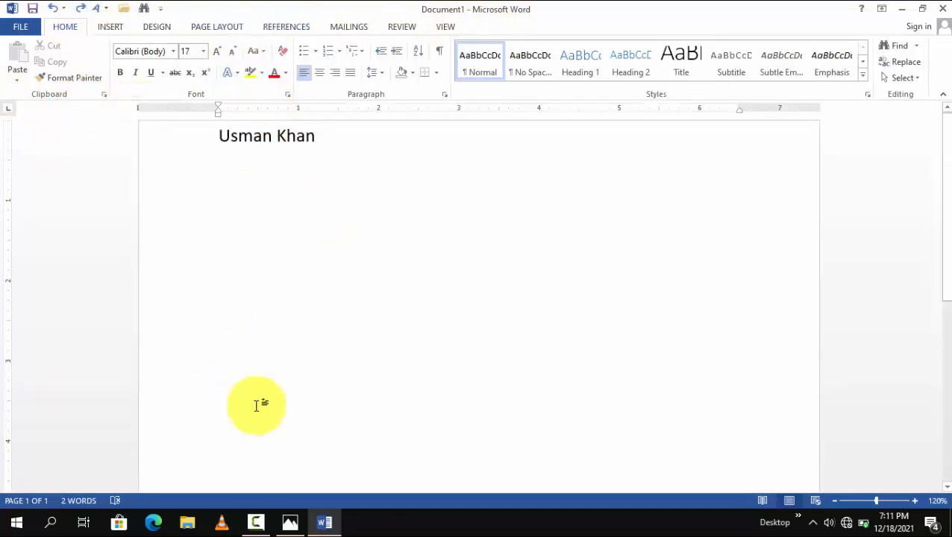
# Step: Switch to Photos and examine the labelled title bar controls in the Interface.png image
pyautogui.click(290, 522)
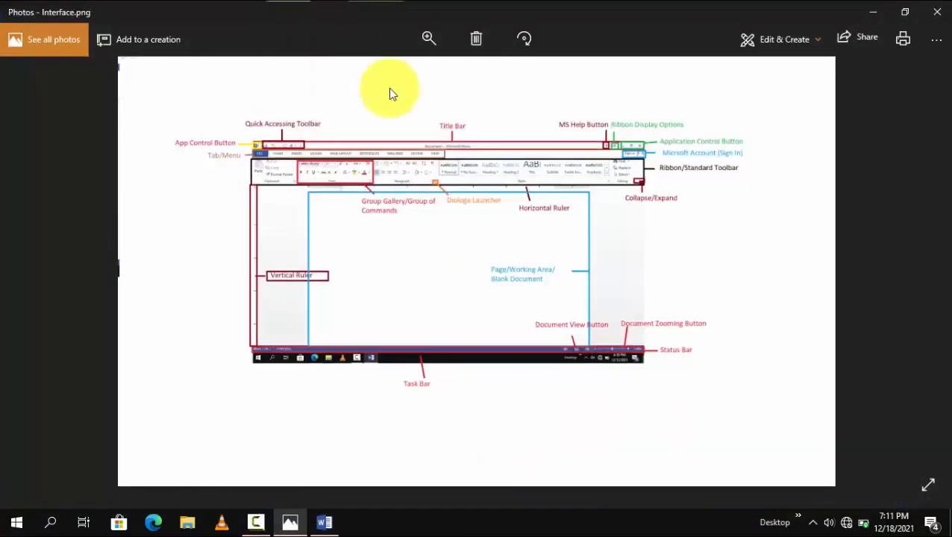
pyautogui.doubleClick(430, 145)
pyautogui.moveTo(794, 198); pyautogui.dragTo(589, 65)
pyautogui.moveTo(515, 205); pyautogui.dragTo(509, 343)
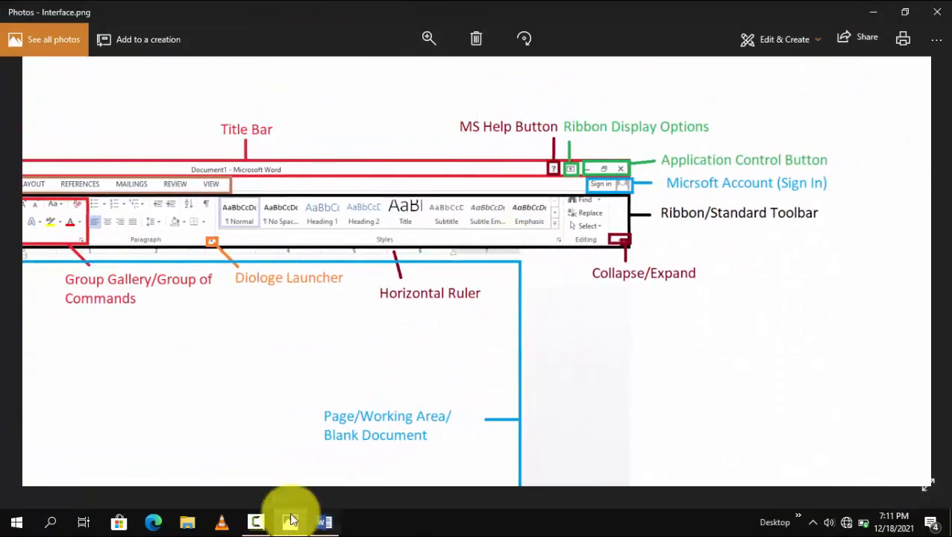
# Step: Switch back to Word, search Word Help for "bold" and open the article on the Bold command
pyautogui.click(322, 524)
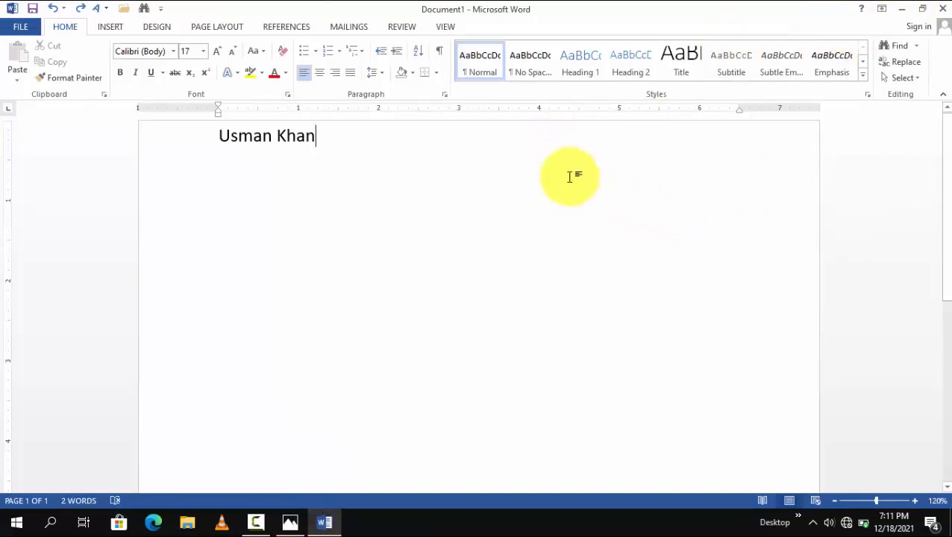
pyautogui.press('F1')
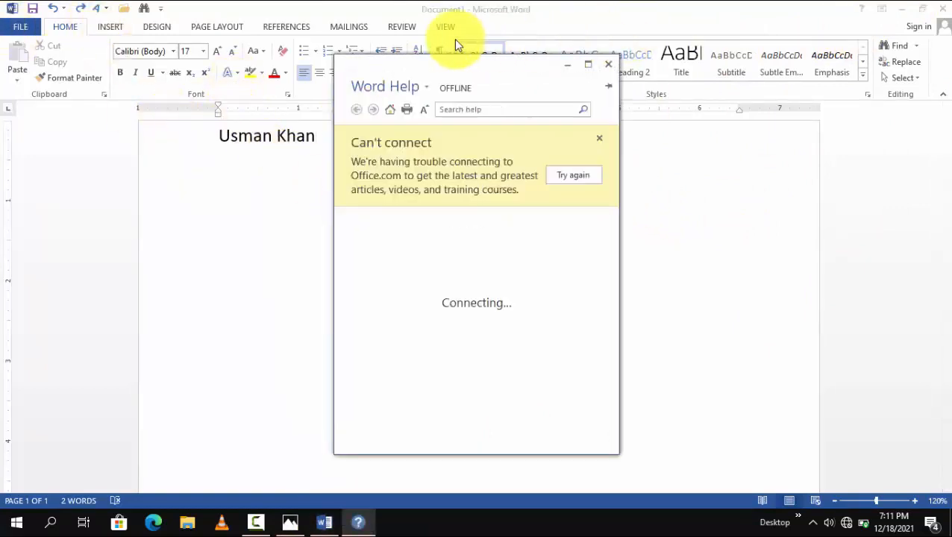
pyautogui.moveTo(451, 67); pyautogui.dragTo(428, 69)
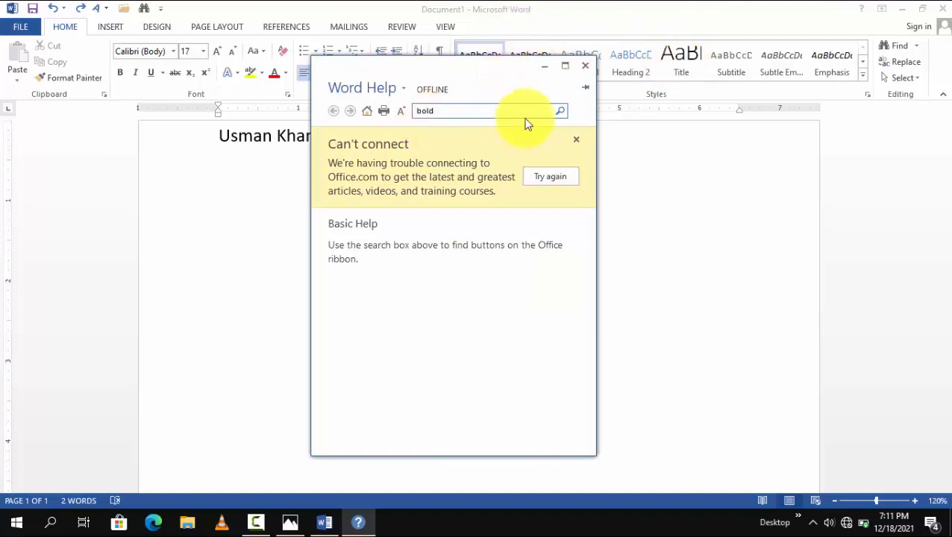
pyautogui.click(559, 112)
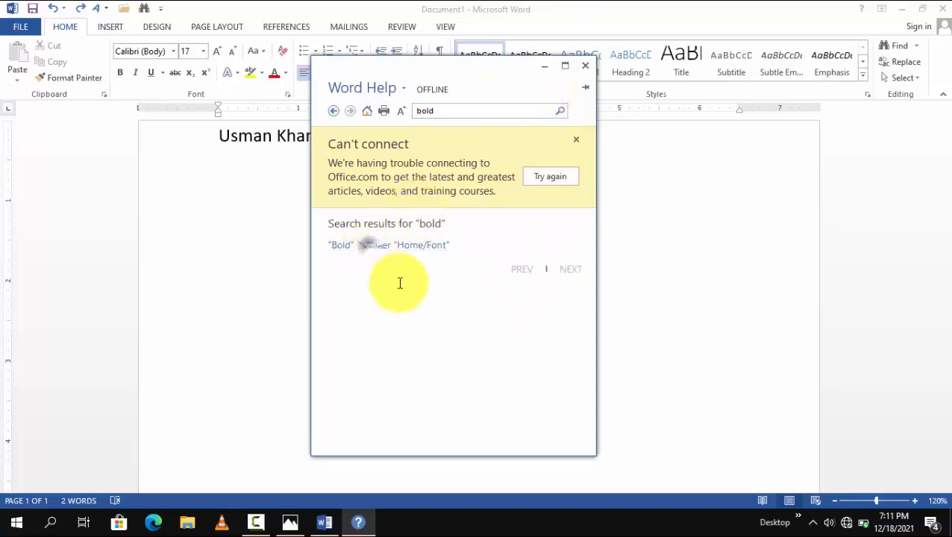
pyautogui.click(401, 246)
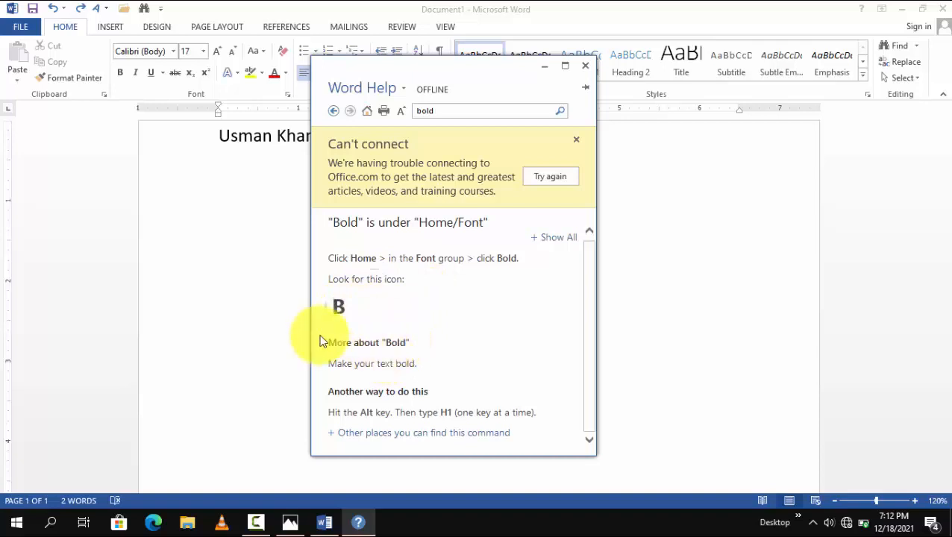
# Step: Read the Bold help article, highlighting the command's description and the alternative way to apply it
pyautogui.moveTo(320, 341); pyautogui.dragTo(446, 363)
pyautogui.click(415, 392)
pyautogui.moveTo(340, 392); pyautogui.dragTo(466, 392)
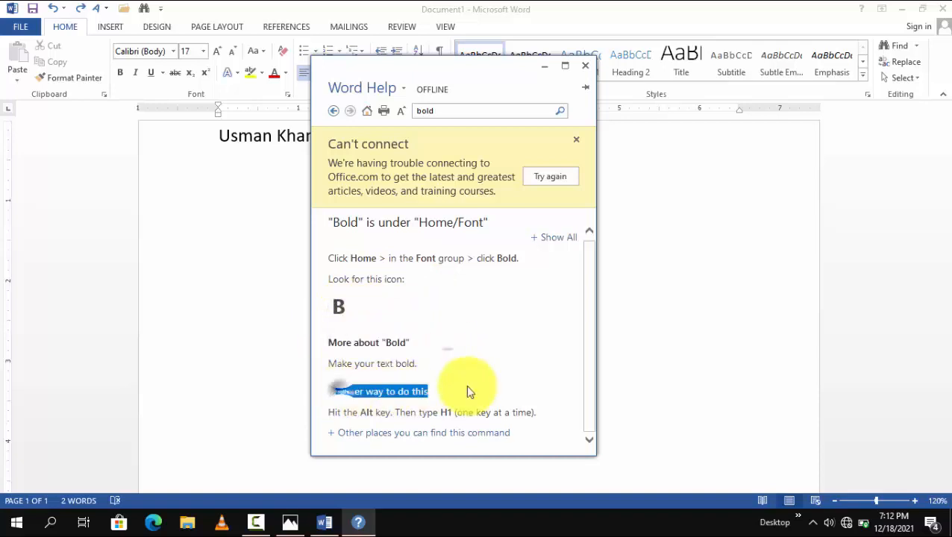
pyautogui.click(357, 407)
pyautogui.moveTo(355, 412); pyautogui.dragTo(509, 412)
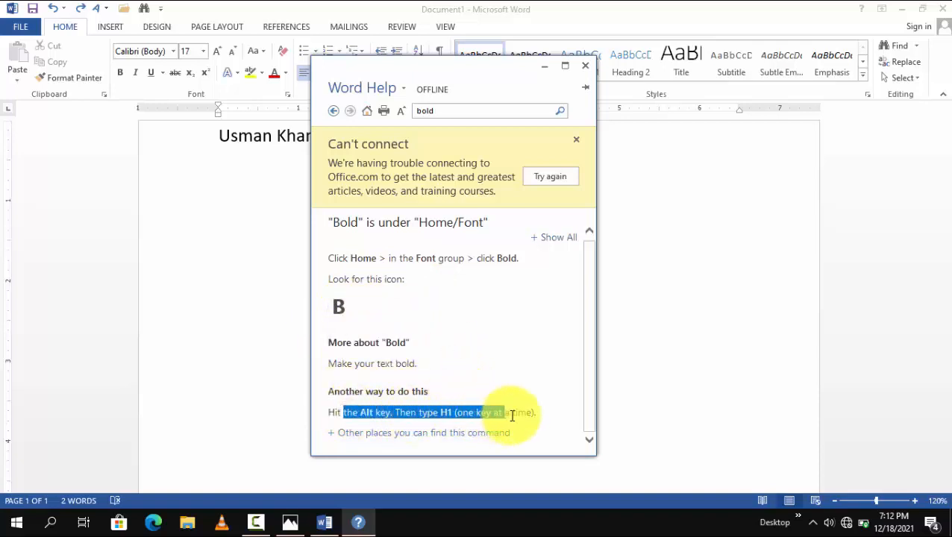
pyautogui.click(486, 373)
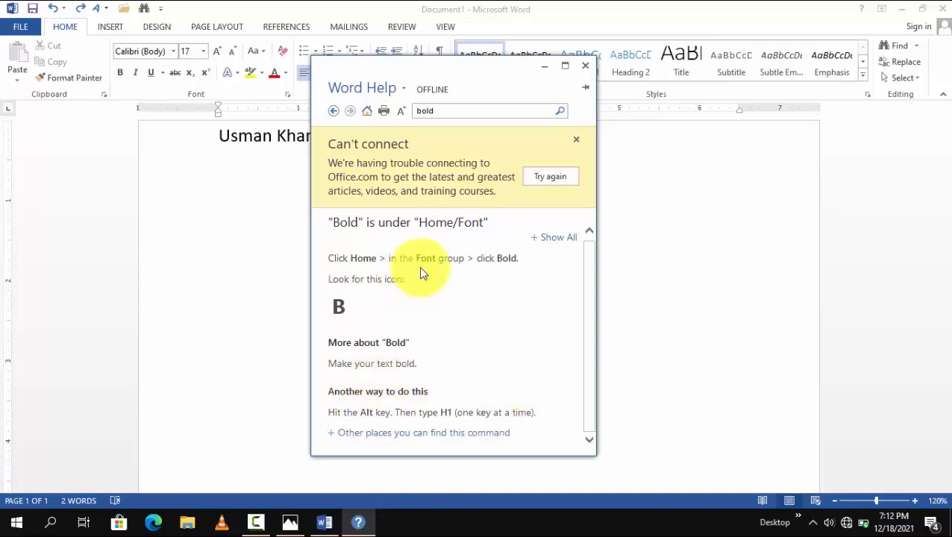
pyautogui.scroll(1, 422, 265)
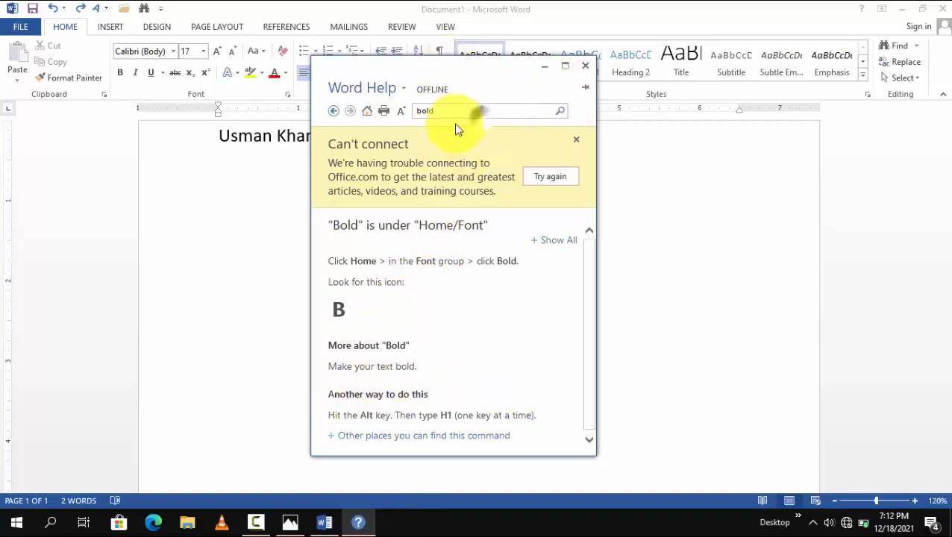
# Step: Search Word Help for "italic", open the article on the Italic command, and close the Help window
pyautogui.moveTo(471, 111); pyautogui.dragTo(271, 102)
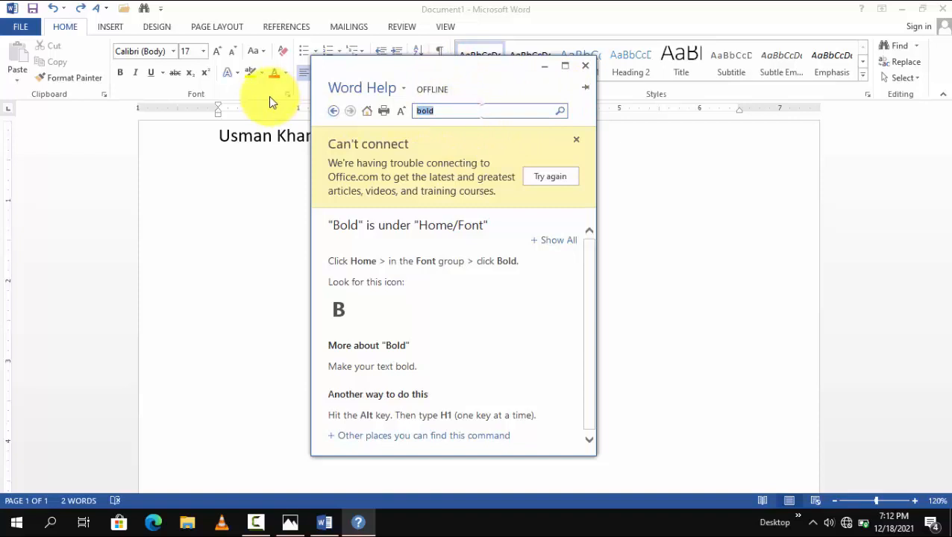
pyautogui.press('BackSpace')
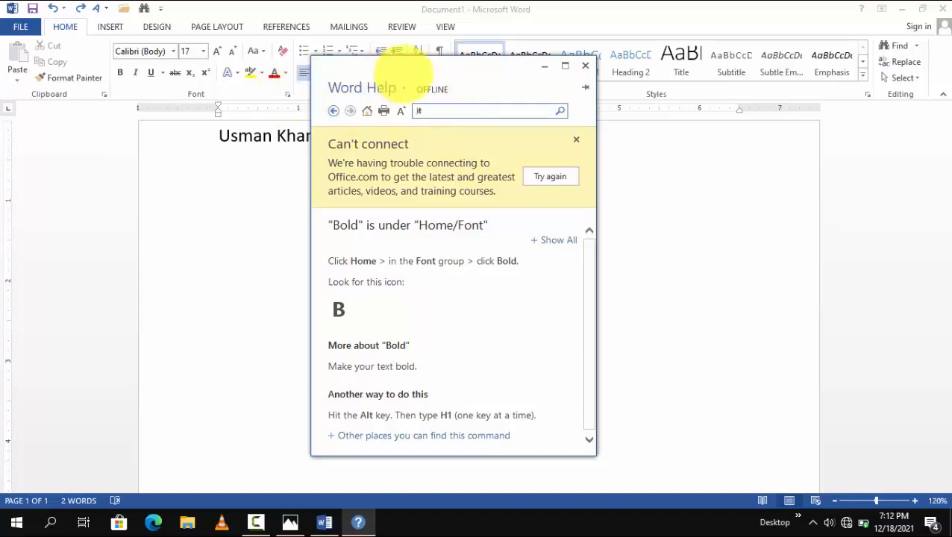
pyautogui.write('italic')
pyautogui.press('Return')
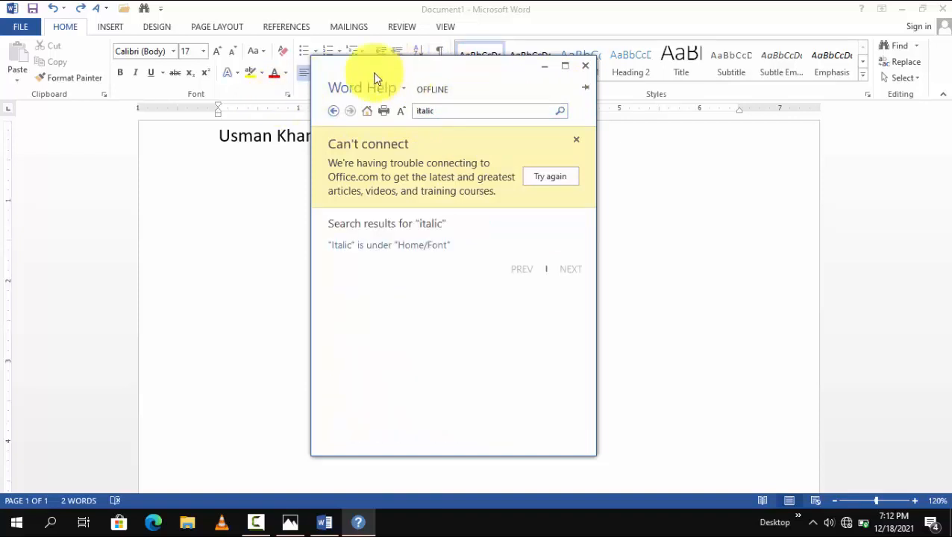
pyautogui.click(415, 246)
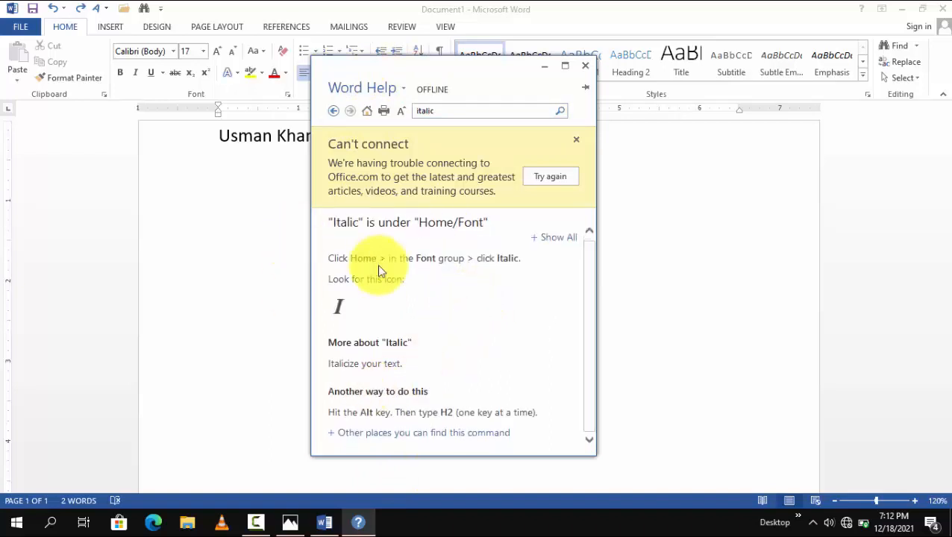
pyautogui.click(585, 66)
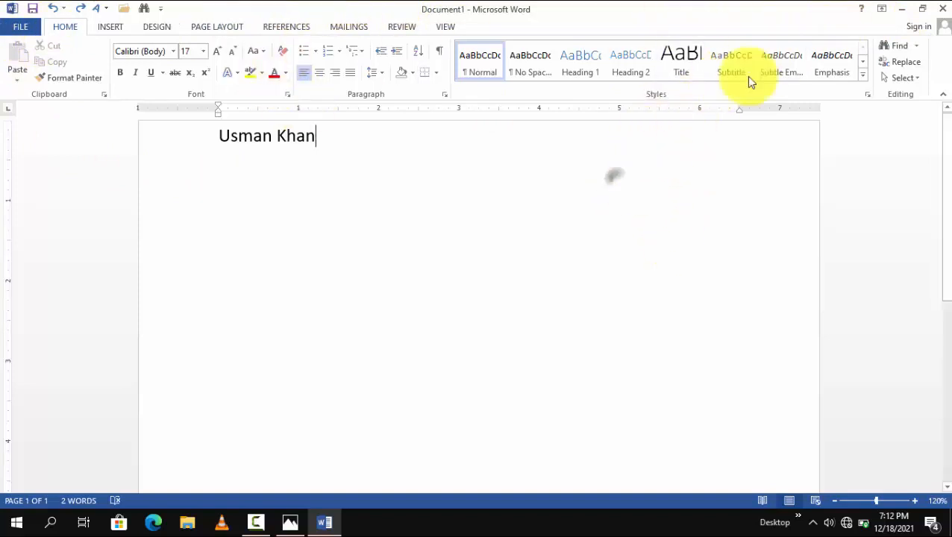
# Step: Set the ribbon to Auto-hide, reveal it temporarily, and hide it again by returning to the document
pyautogui.click(883, 9)
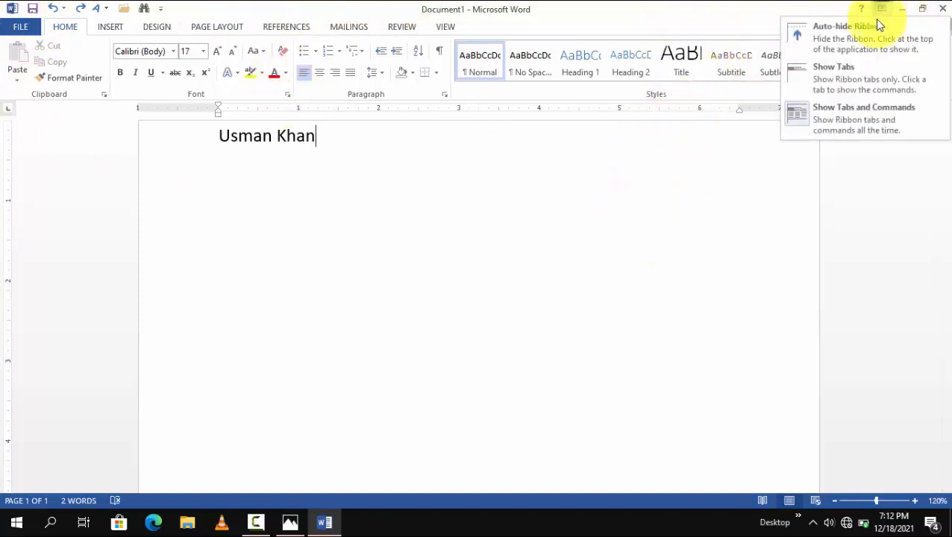
pyautogui.click(835, 37)
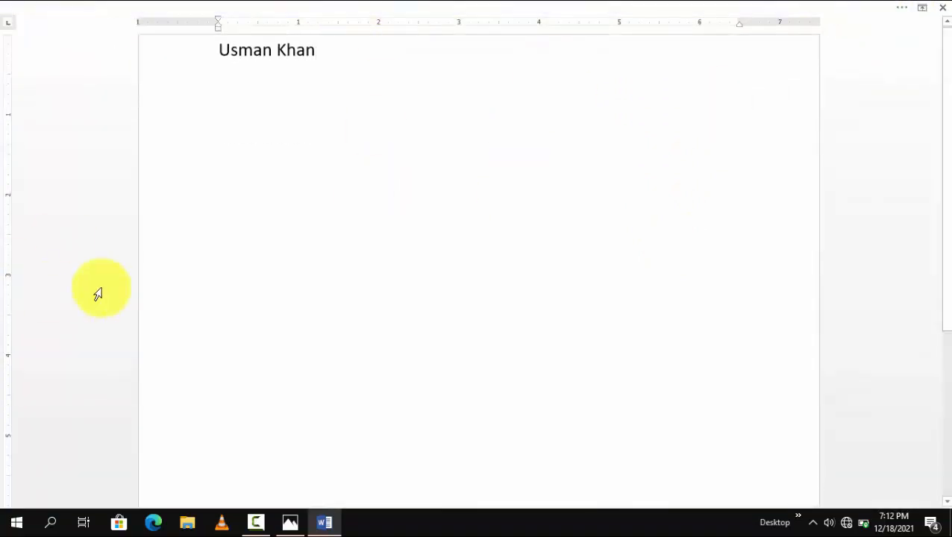
pyautogui.click(440, 9)
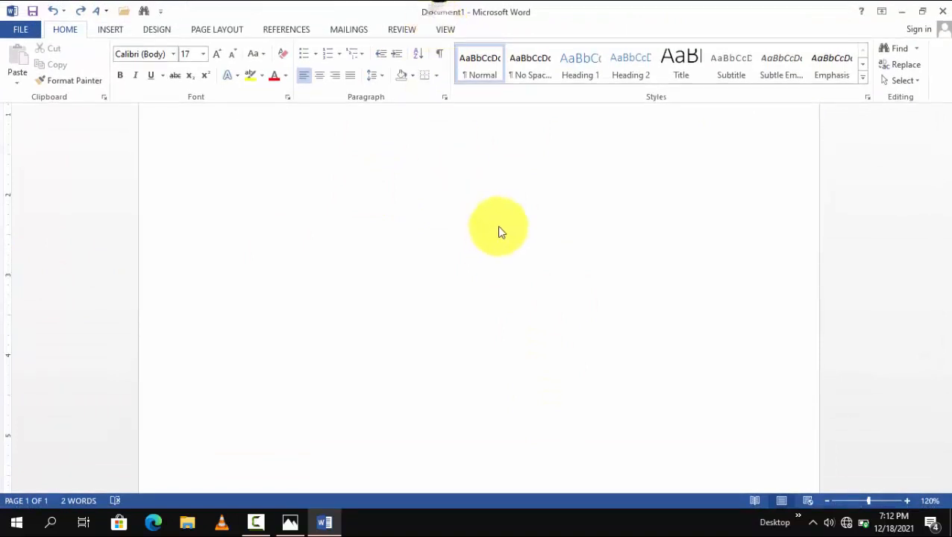
pyautogui.click(496, 191)
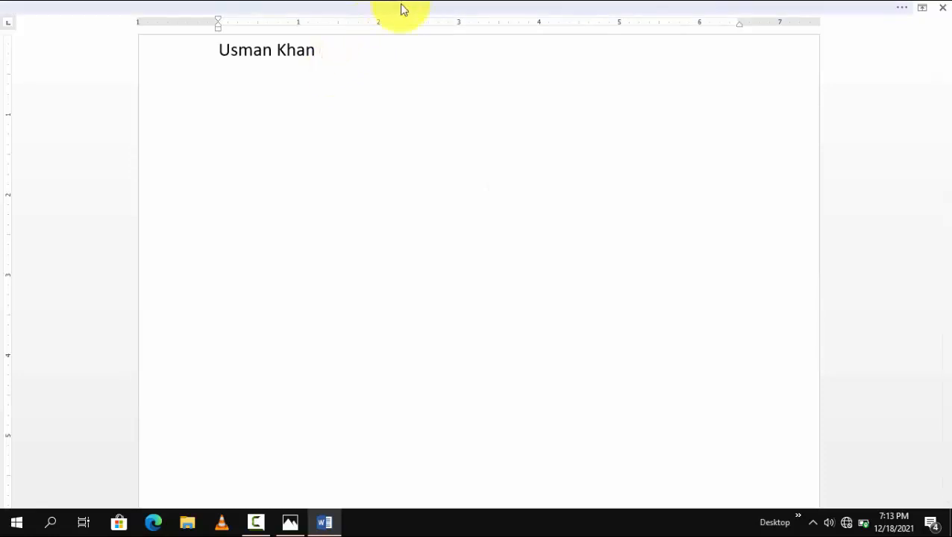
# Step: Reveal the auto-hidden ribbon and set its display to Show Tabs
pyautogui.click(867, 5)
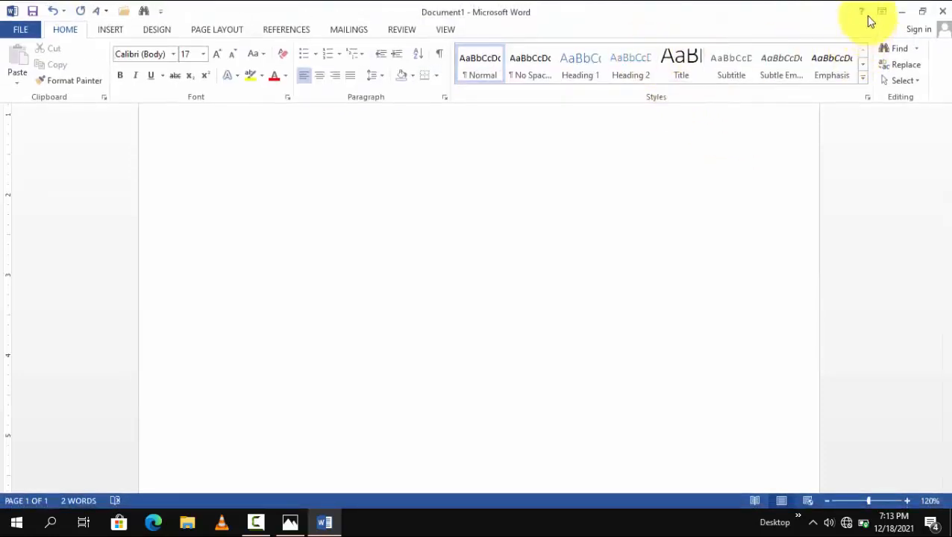
pyautogui.click(879, 11)
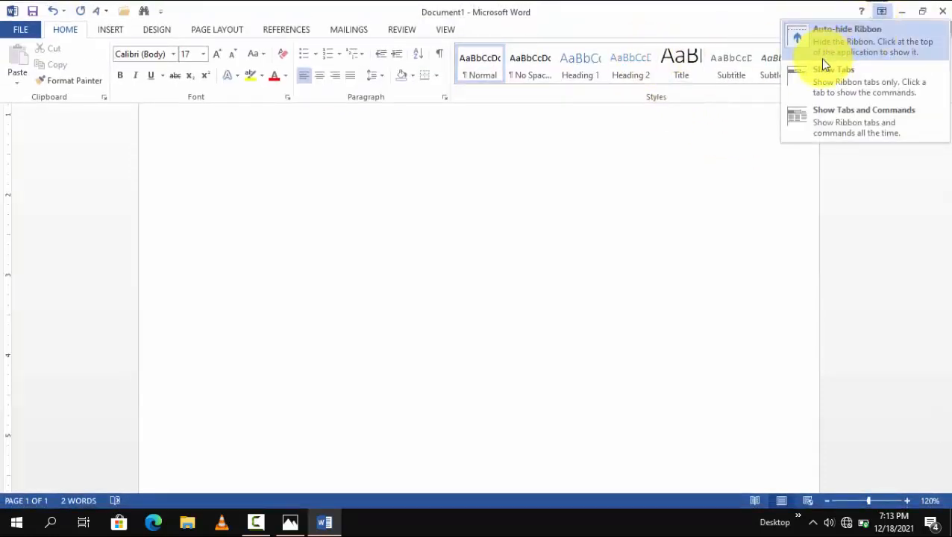
pyautogui.click(834, 90)
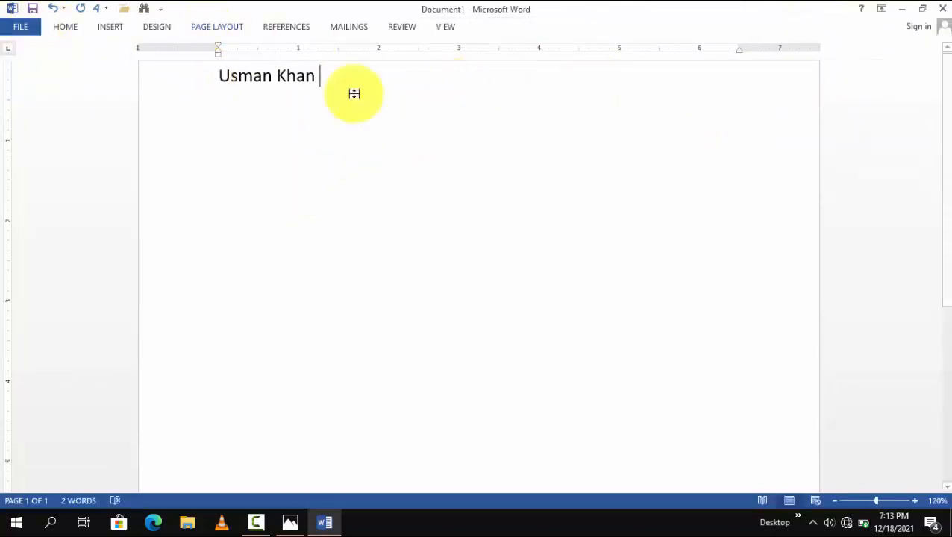
pyautogui.click(299, 157)
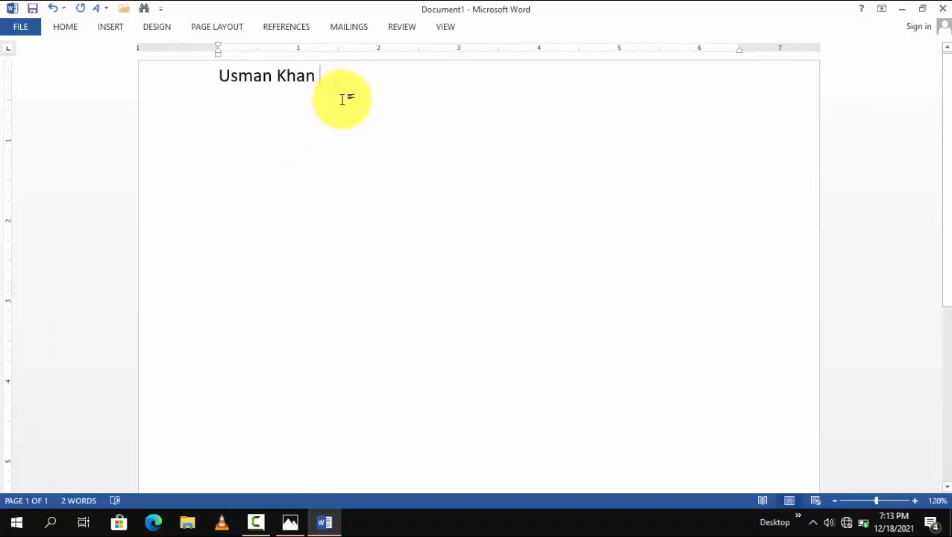
# Step: Temporarily show the Home, Insert and Design commands, and collapse the ribbon by returning to the document
pyautogui.click(71, 28)
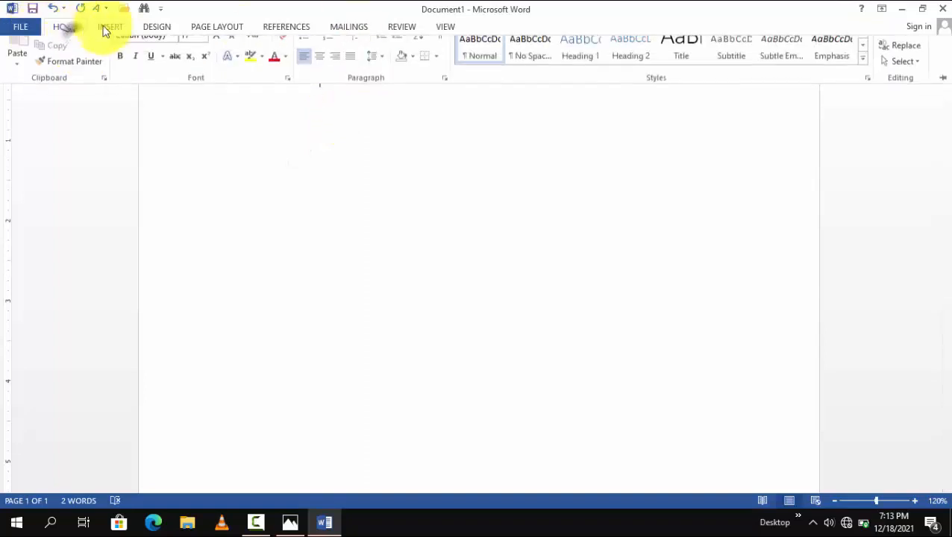
pyautogui.click(111, 28)
pyautogui.click(157, 27)
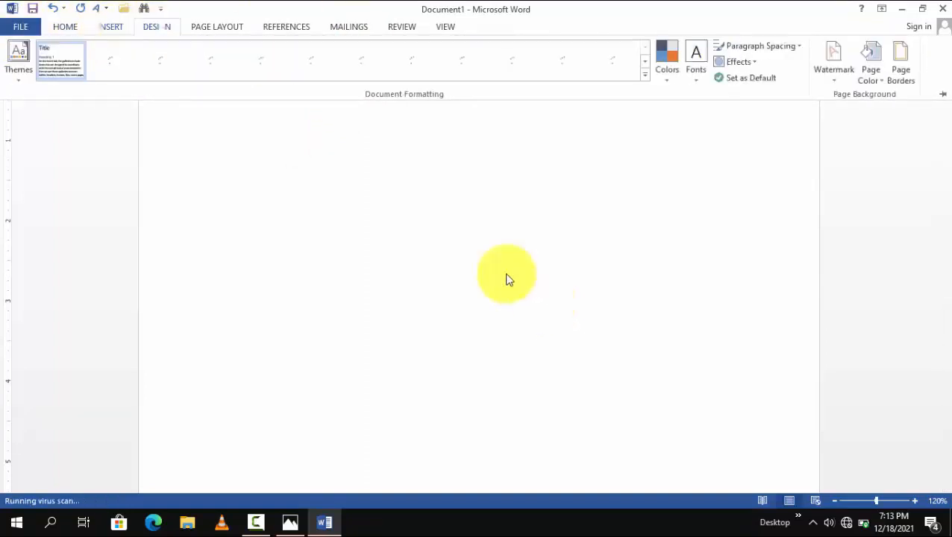
pyautogui.click(341, 218)
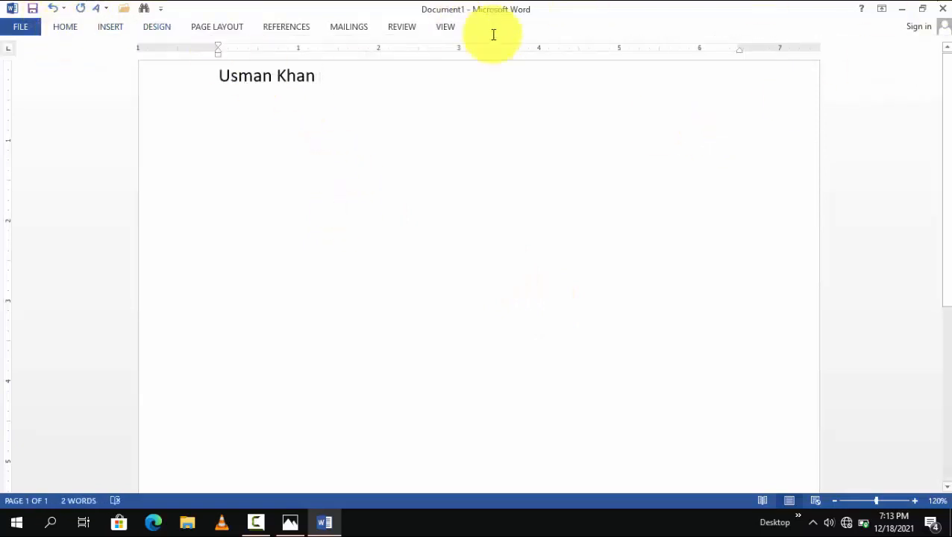
# Step: Temporarily show the Home commands and set the ribbon display to Show Tabs and Commands
pyautogui.click(75, 29)
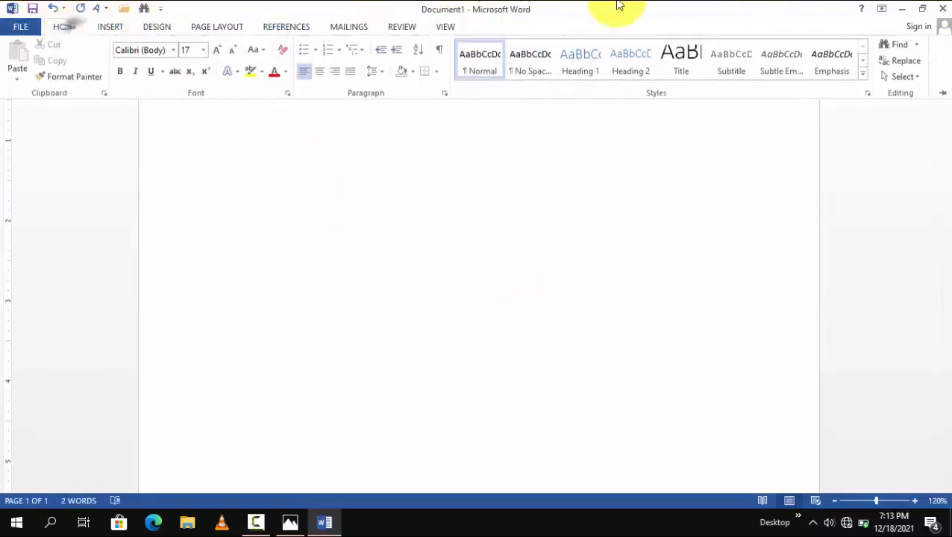
pyautogui.click(880, 9)
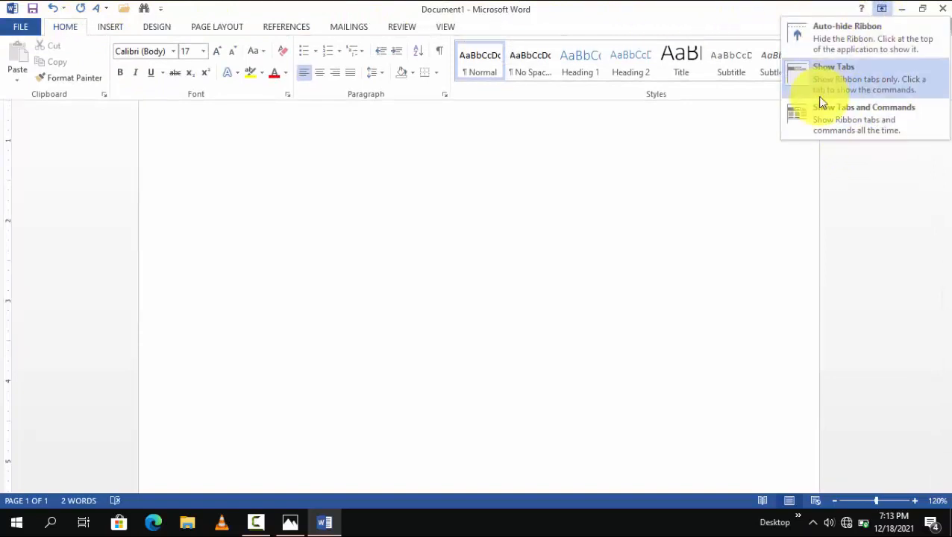
pyautogui.click(843, 114)
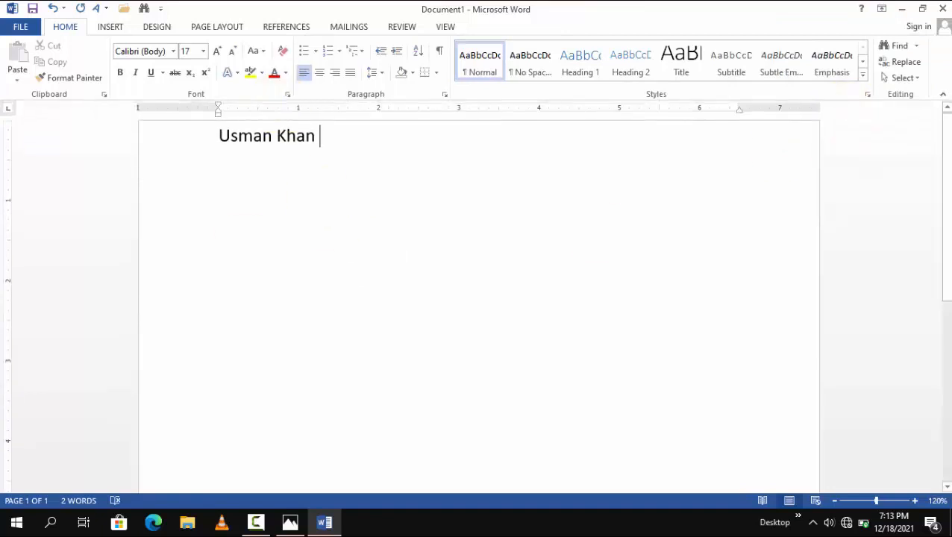
# Step: Review the three Ribbon Display Options again and close the list without choosing any
pyautogui.click(490, 525)
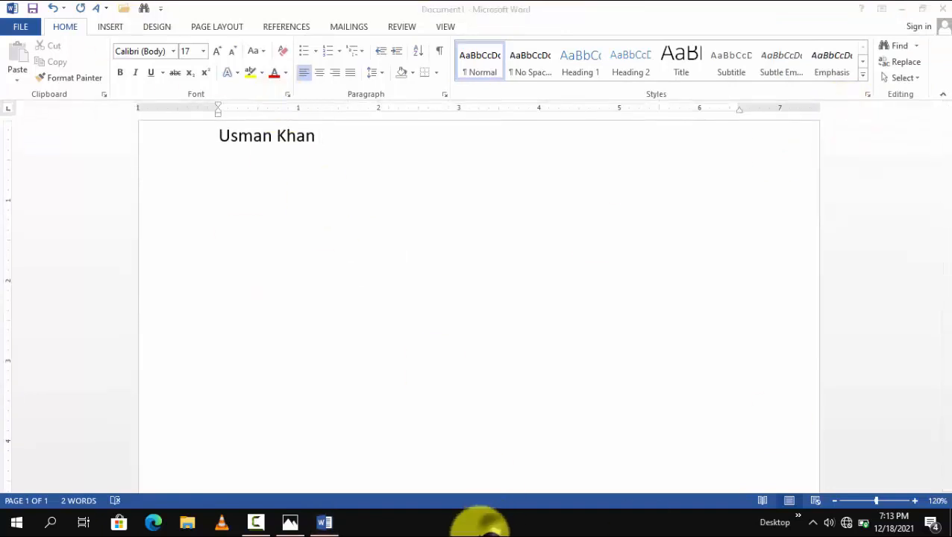
pyautogui.click(352, 285)
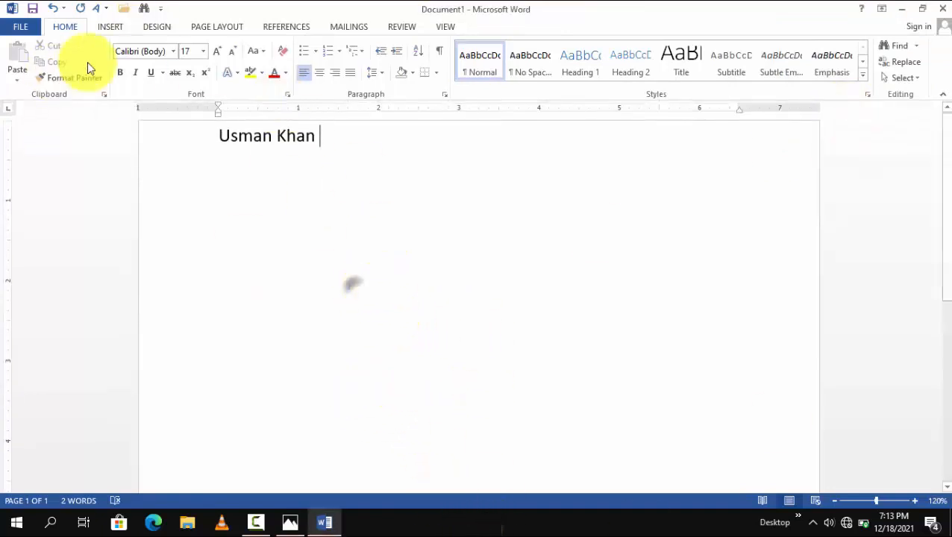
pyautogui.click(883, 8)
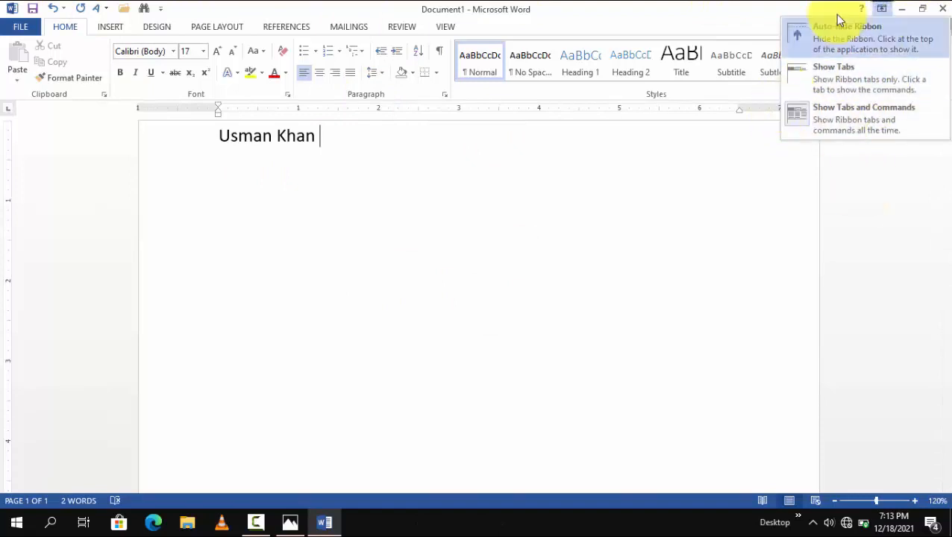
pyautogui.click(630, 157)
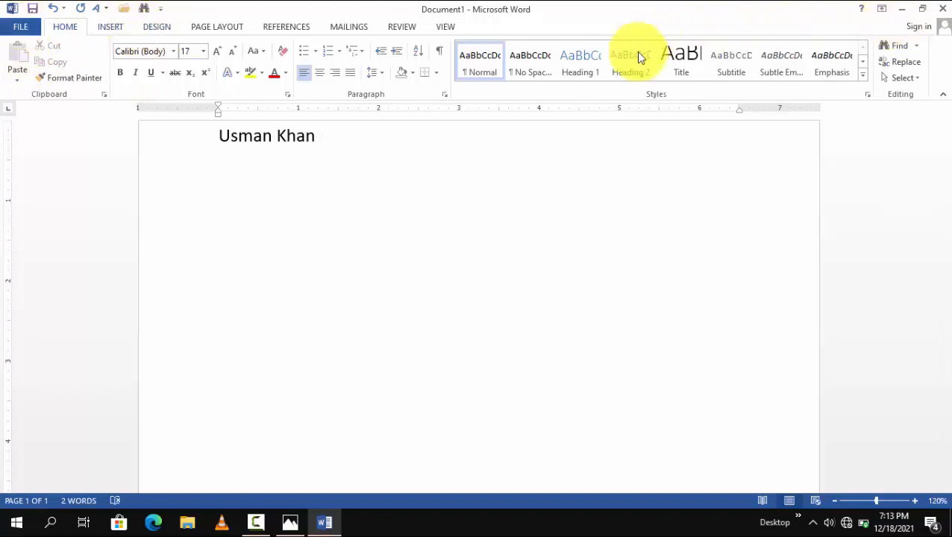
# Step: Look through the File Info page and the Insert, Design and References commands, and return to the Home commands
pyautogui.click(13, 27)
pyautogui.click(38, 33)
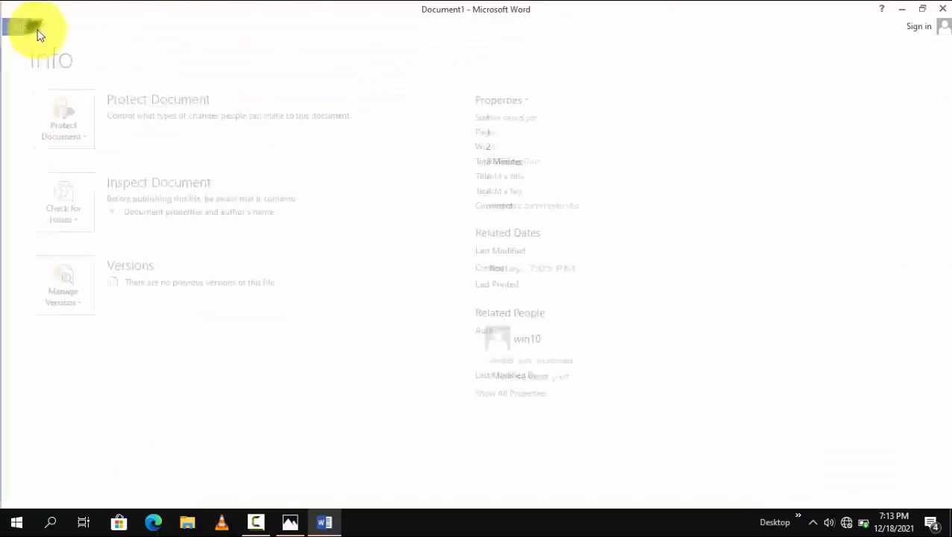
pyautogui.click(104, 30)
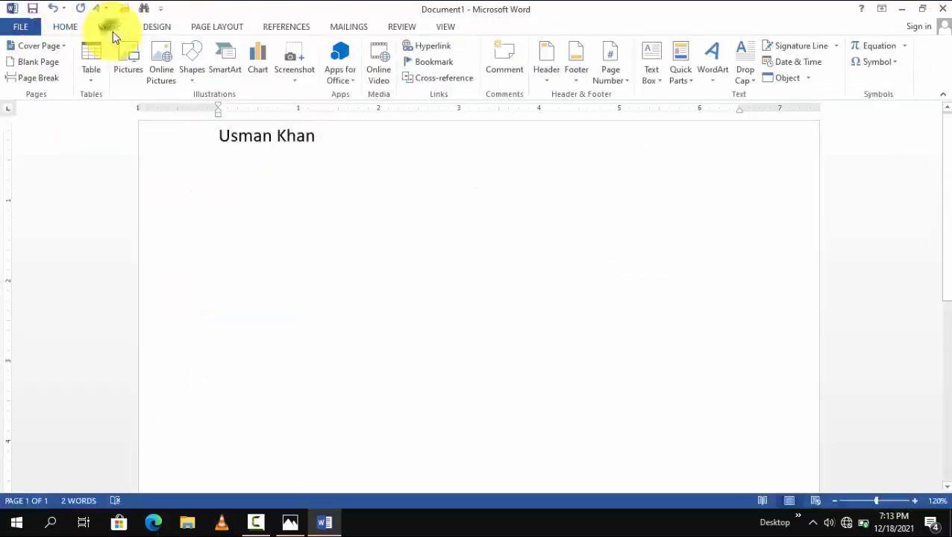
pyautogui.click(153, 27)
pyautogui.click(269, 27)
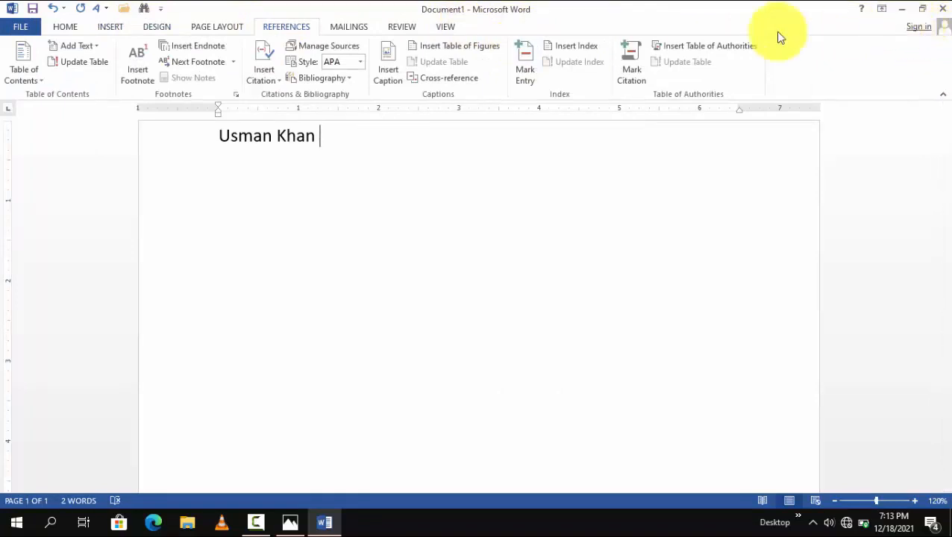
pyautogui.click(66, 28)
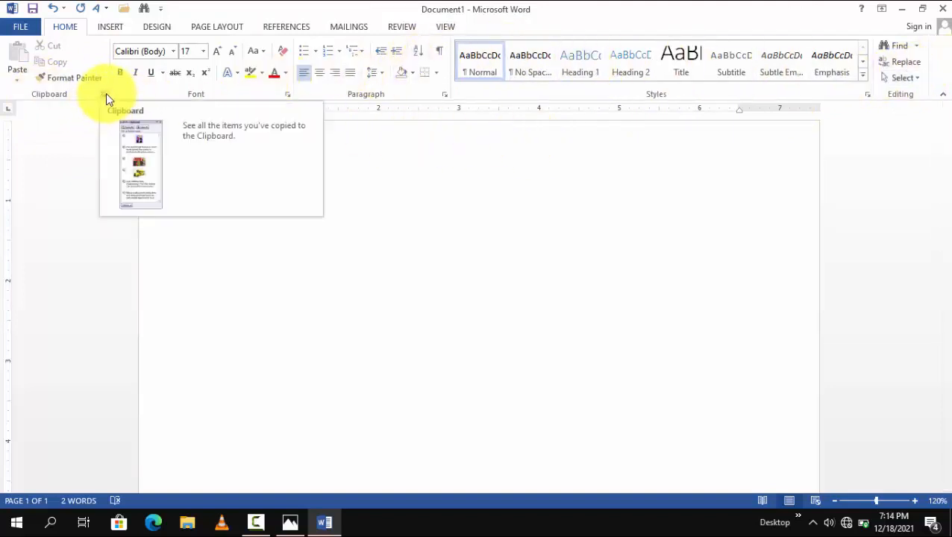
# Step: Examine the basic and Advanced settings of the Font dialog and close it without changes
pyautogui.click(288, 95)
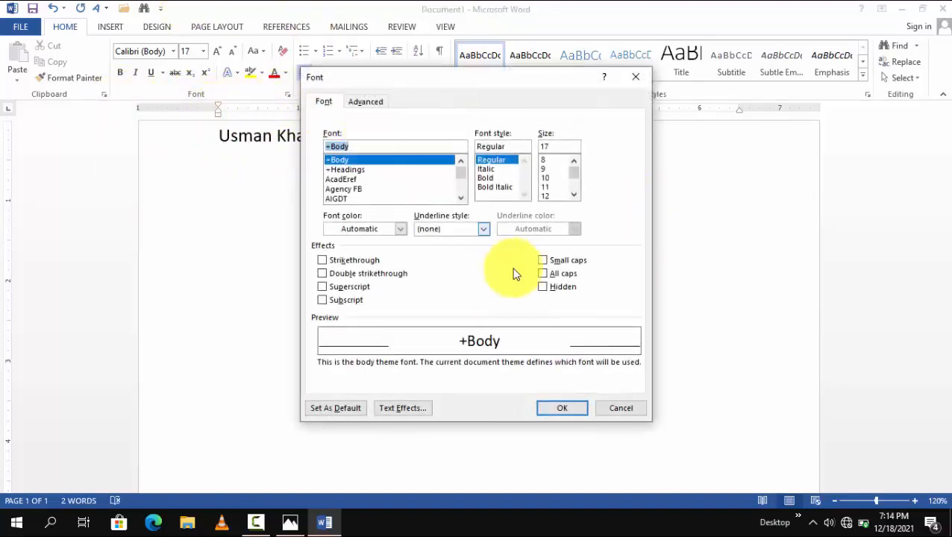
pyautogui.click(369, 102)
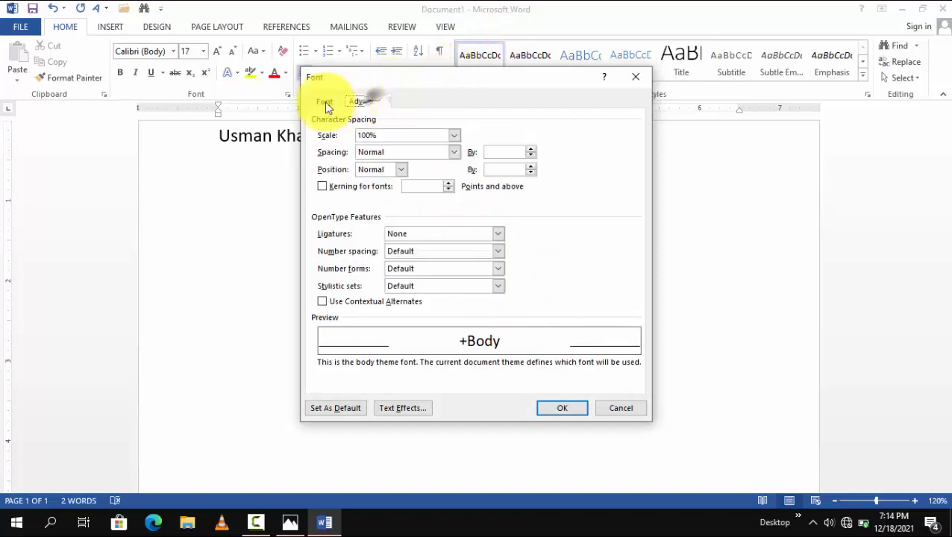
pyautogui.click(318, 106)
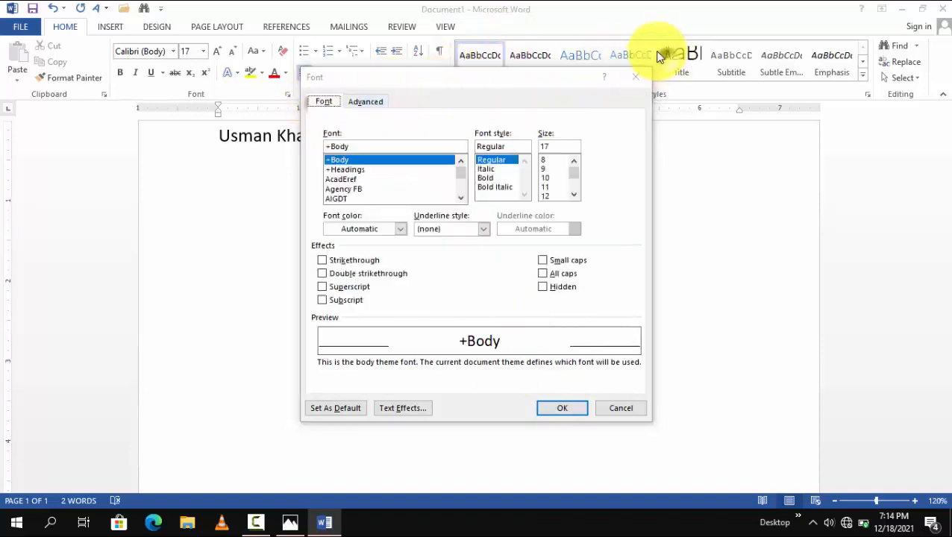
pyautogui.click(637, 80)
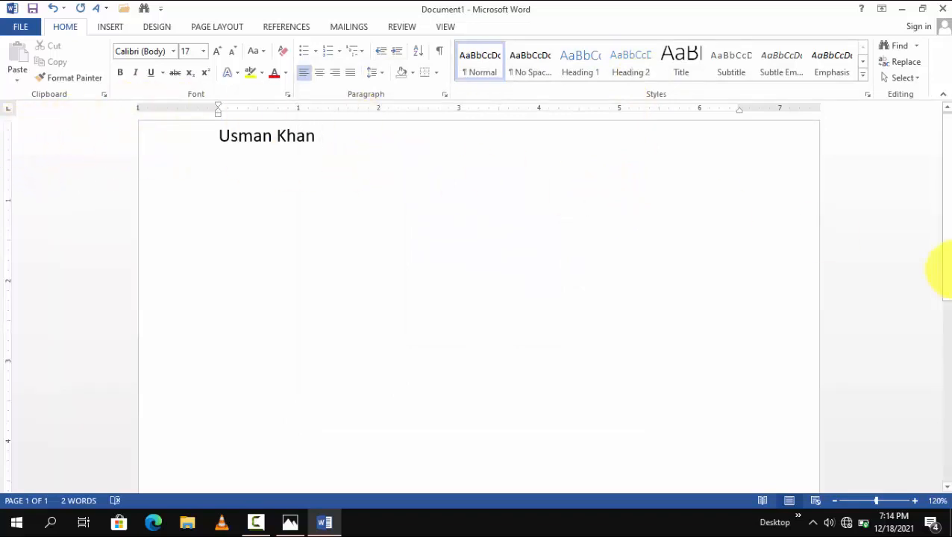
# Step: Delete the name from the document's first line
pyautogui.moveTo(356, 138); pyautogui.dragTo(95, 105)
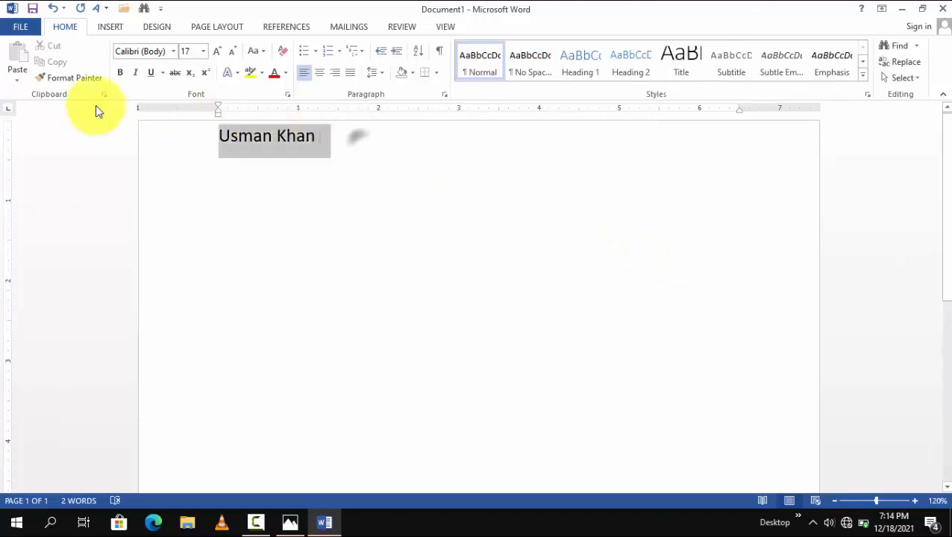
pyautogui.press('Delete')
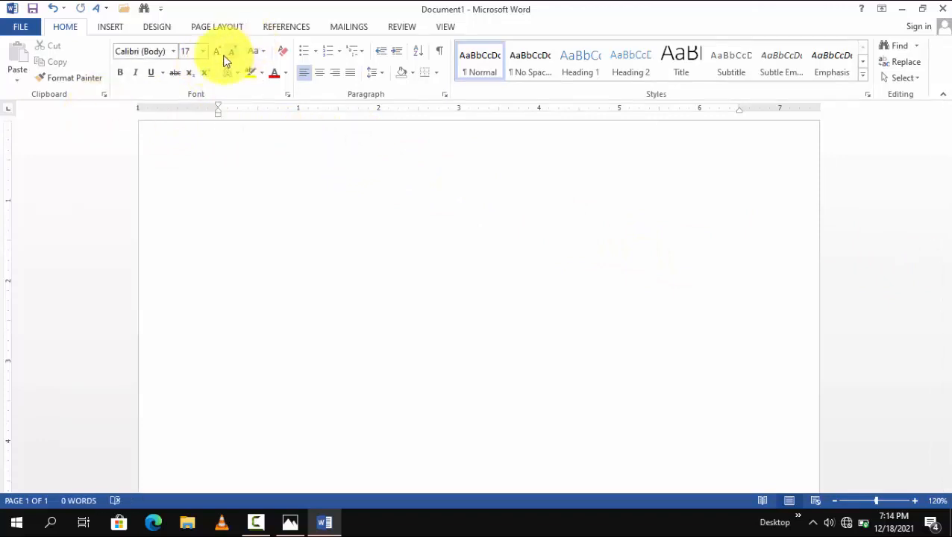
pyautogui.write('Um')
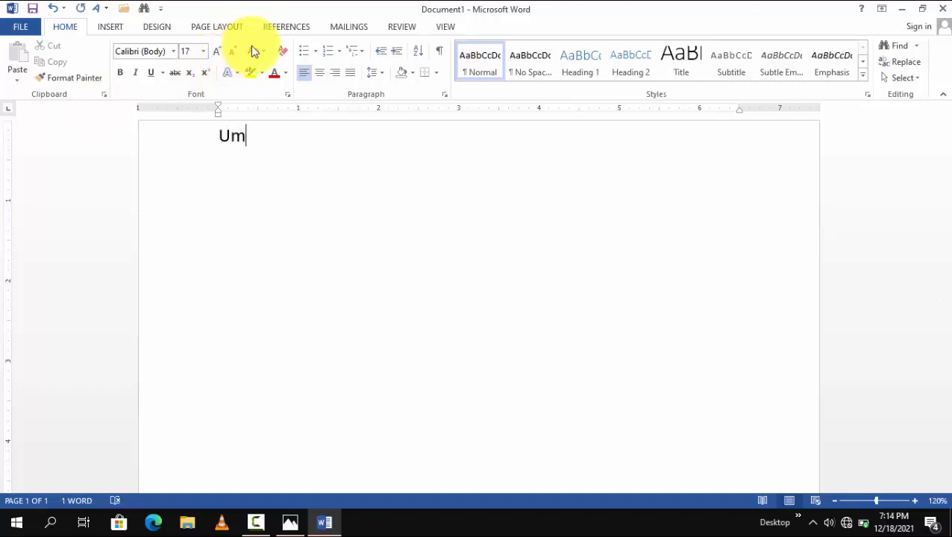
pyautogui.press('BackSpace')
pyautogui.press('BackSpace')
pyautogui.write('s')
pyautogui.press('BackSpace')
pyautogui.write('*')
pyautogui.press('BackSpace')
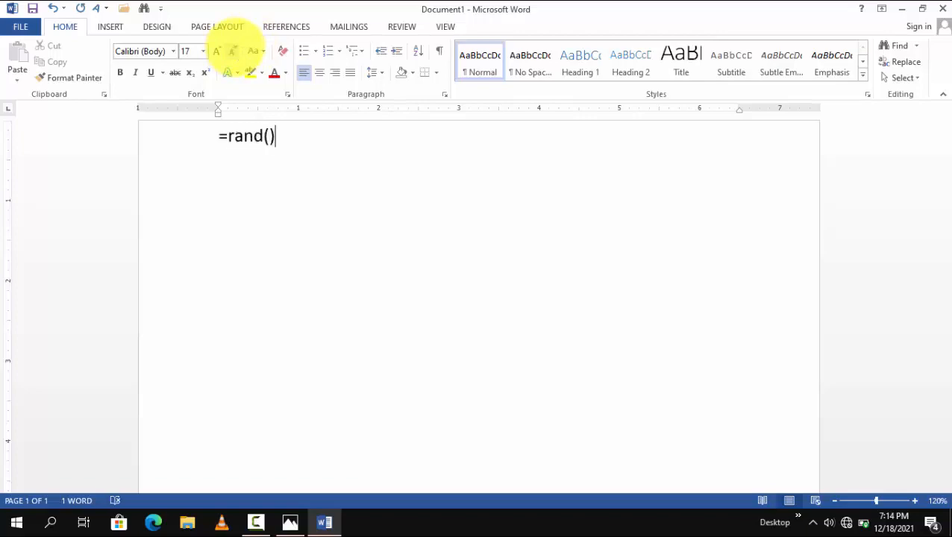
# Step: Fill the empty document with sample paragraphs using =rand() and look over the generated text
pyautogui.press('Return')
pyautogui.scroll(2, 584, 355)
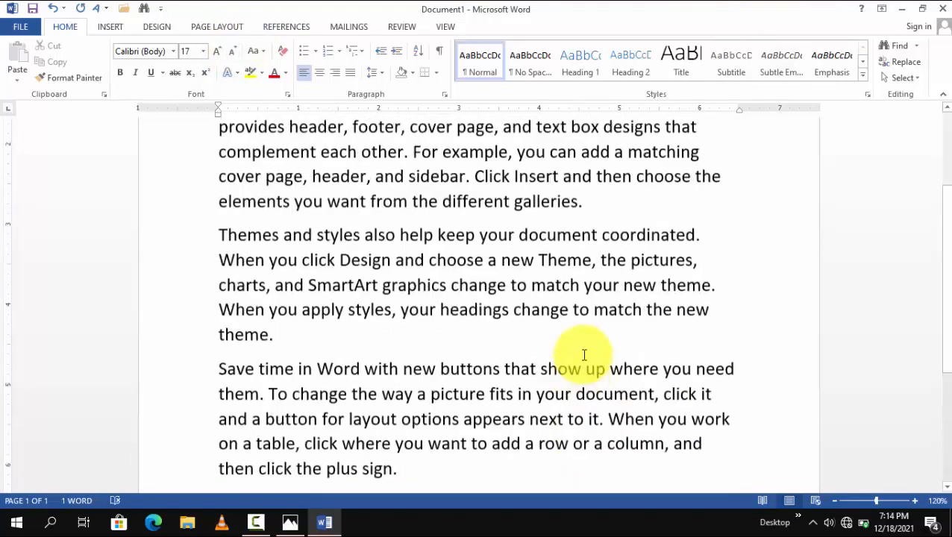
pyautogui.scroll(2, 584, 355)
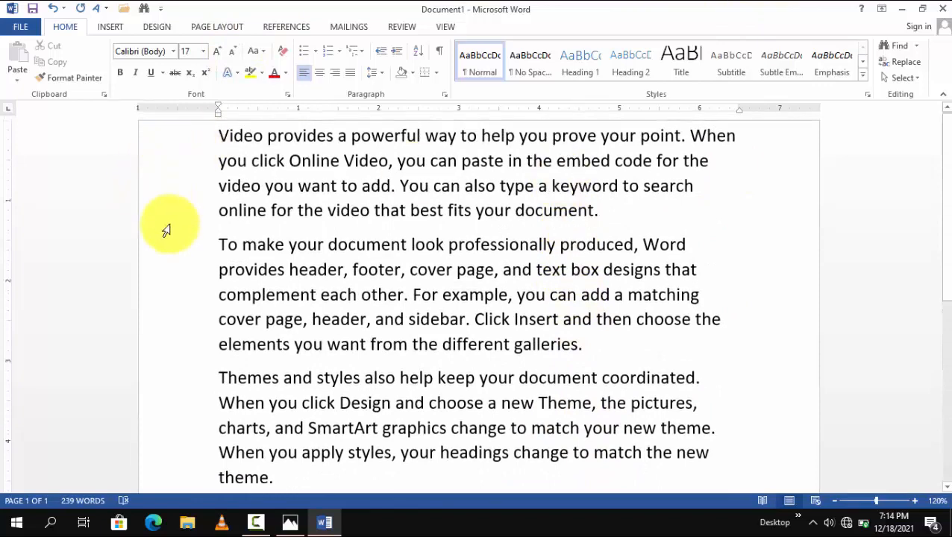
pyautogui.scroll(-3, 748, 437)
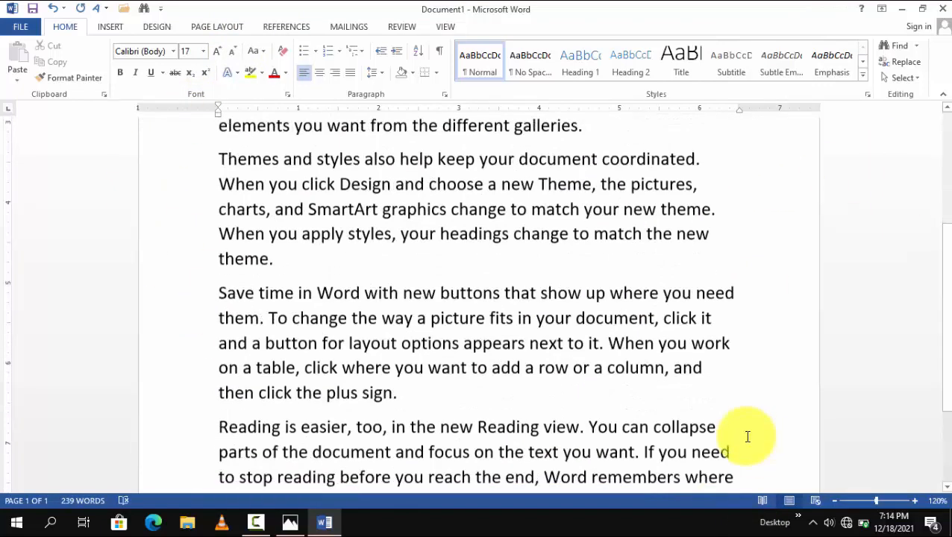
pyautogui.scroll(-2, 747, 436)
pyautogui.scroll(4, 462, 297)
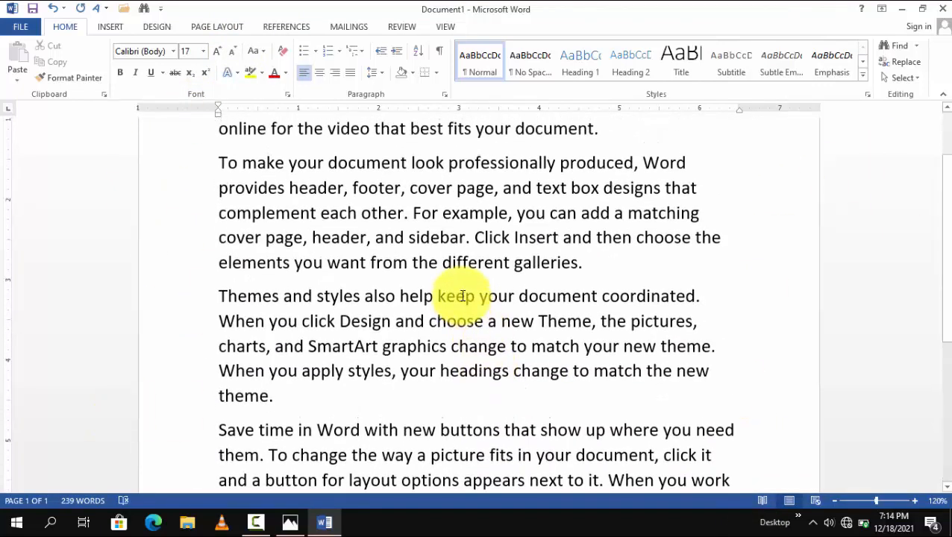
pyautogui.scroll(2, 314, 149)
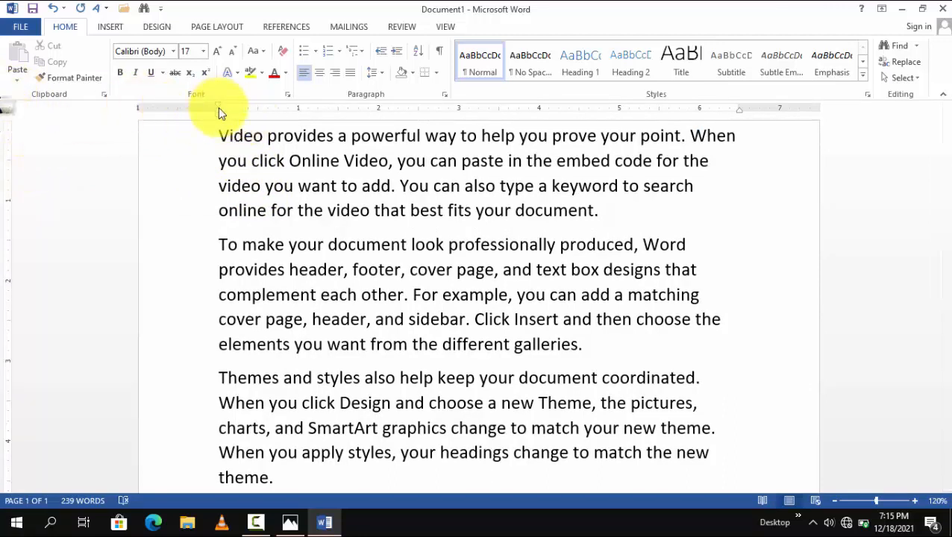
# Step: Reduce the left margin to about 0.4 inch on the ruler, move the empty last paragraph's indent outward, and check the text
pyautogui.moveTo(218, 107)
pyautogui.mouseDown()
pyautogui.moveTo(196, 105)
pyautogui.moveTo(187, 120)
pyautogui.moveTo(181, 103)
pyautogui.moveTo(206, 100)
pyautogui.moveTo(174, 105)
pyautogui.mouseUp()
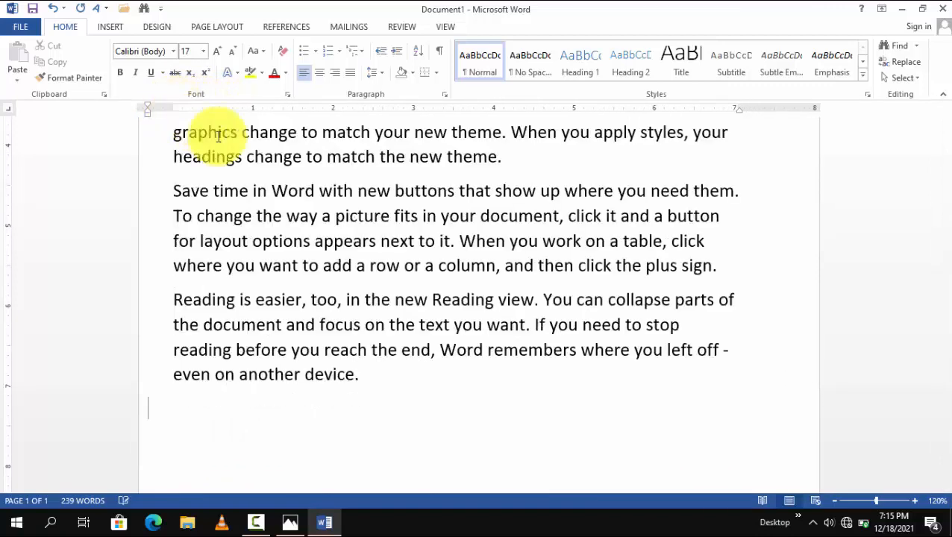
pyautogui.scroll(4, 224, 171)
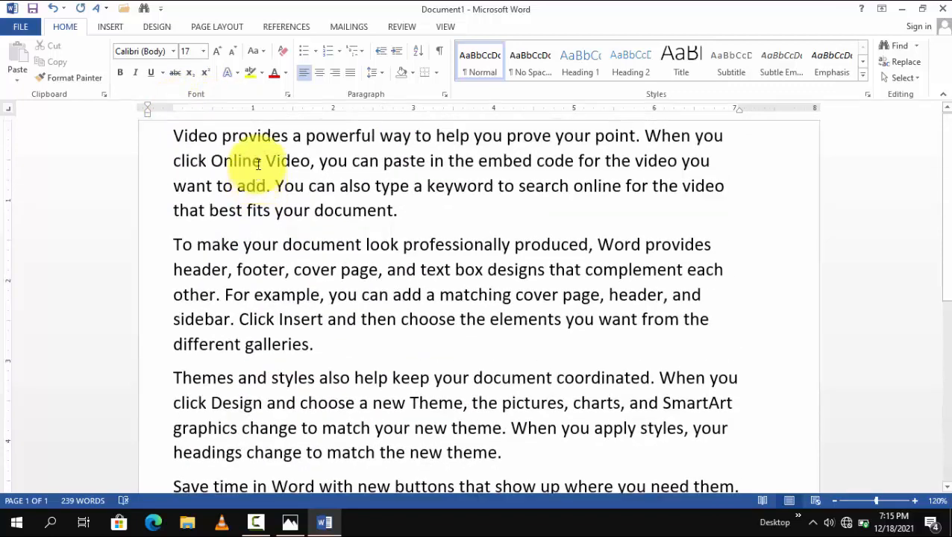
pyautogui.scroll(-1, 755, 217)
pyautogui.scroll(1, 747, 228)
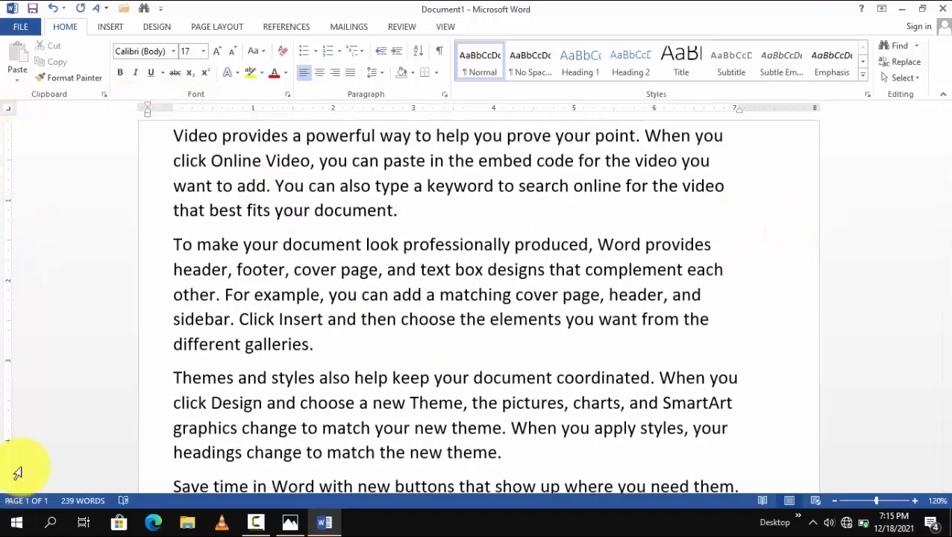
pyautogui.scroll(-2, 265, 355)
pyautogui.scroll(-3, 265, 355)
pyautogui.scroll(4, 106, 371)
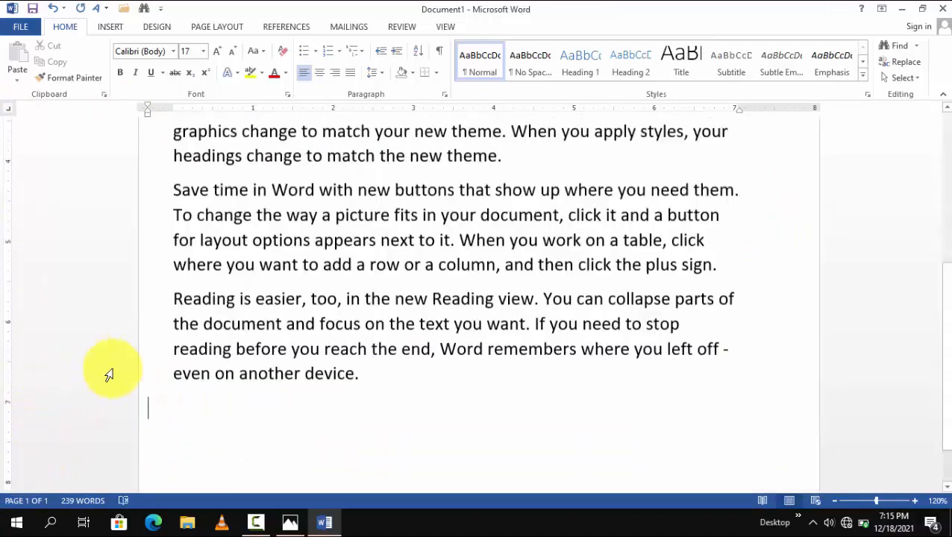
# Step: Move the empty last paragraph's right indent outward and reduce the page's right margin to about 0.2 inch on the ruler
pyautogui.scroll(2, 232, 264)
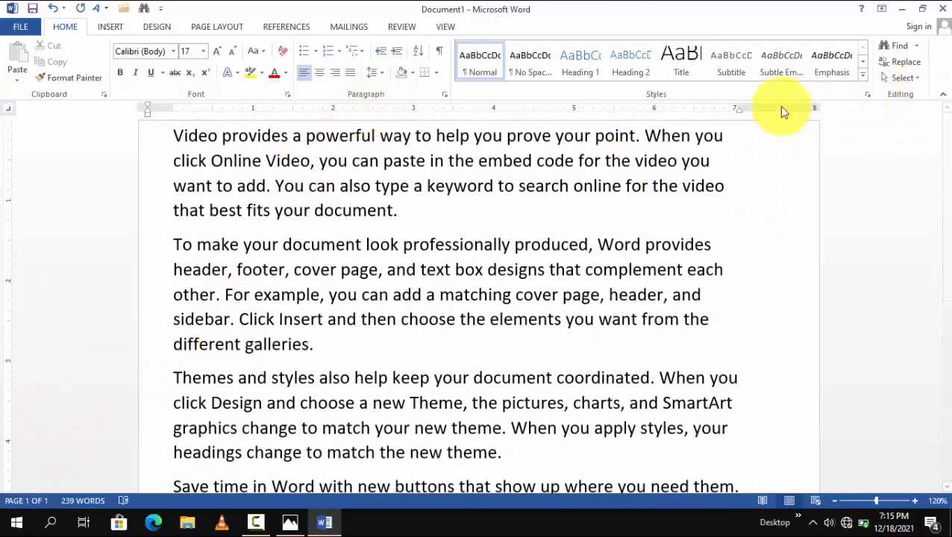
pyautogui.moveTo(737, 110)
pyautogui.mouseDown()
pyautogui.moveTo(828, 113)
pyautogui.moveTo(810, 119)
pyautogui.mouseUp()
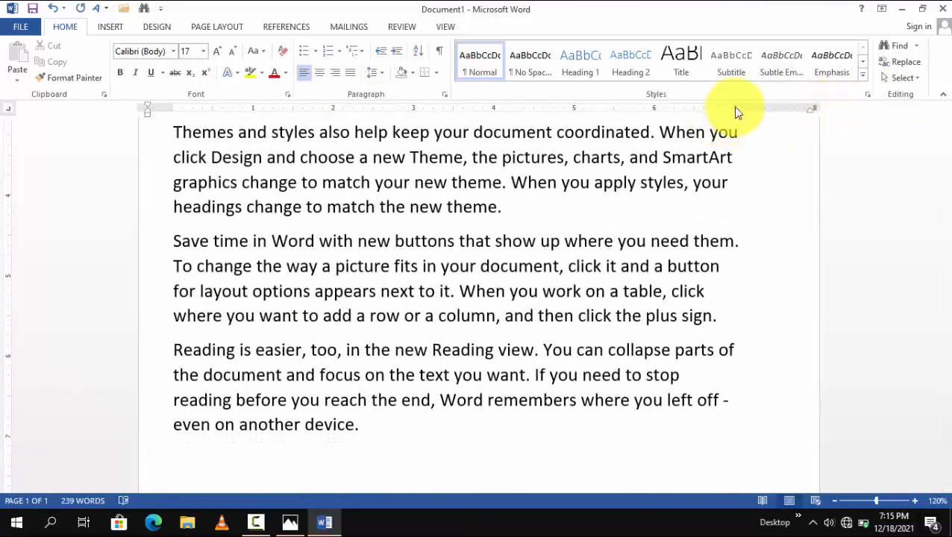
pyautogui.moveTo(737, 107); pyautogui.dragTo(803, 110)
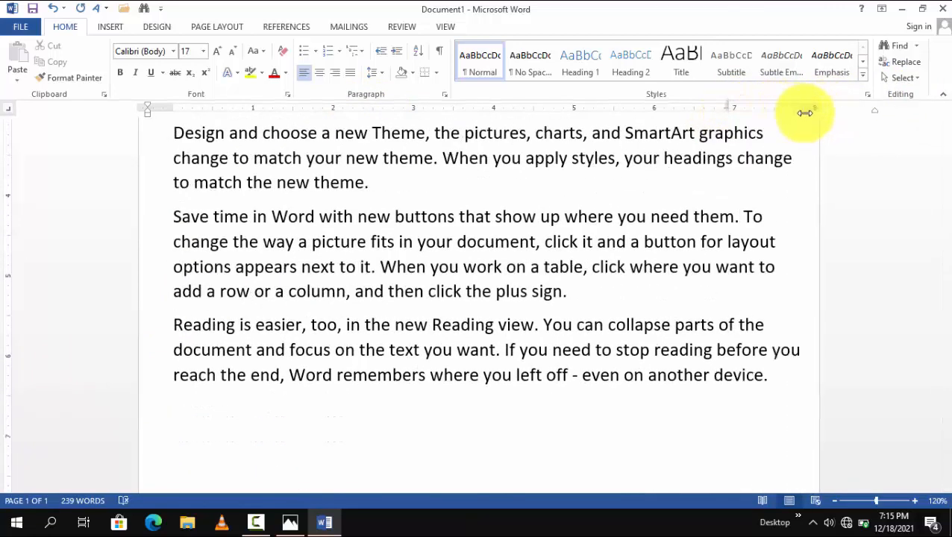
pyautogui.scroll(6, 752, 302)
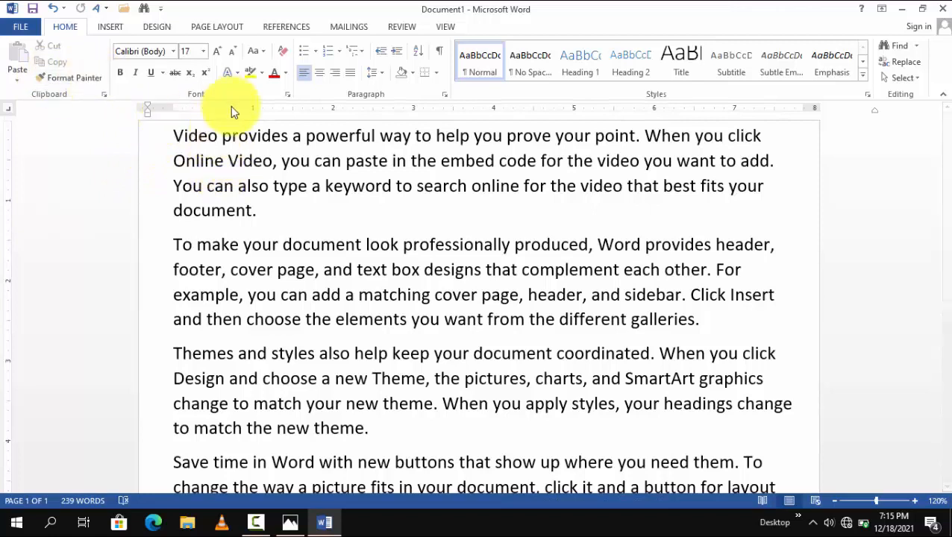
# Step: Switch to the Interface.png diagram in Photos, examine the ruler and page labels, and return to the Word document
pyautogui.click(284, 524)
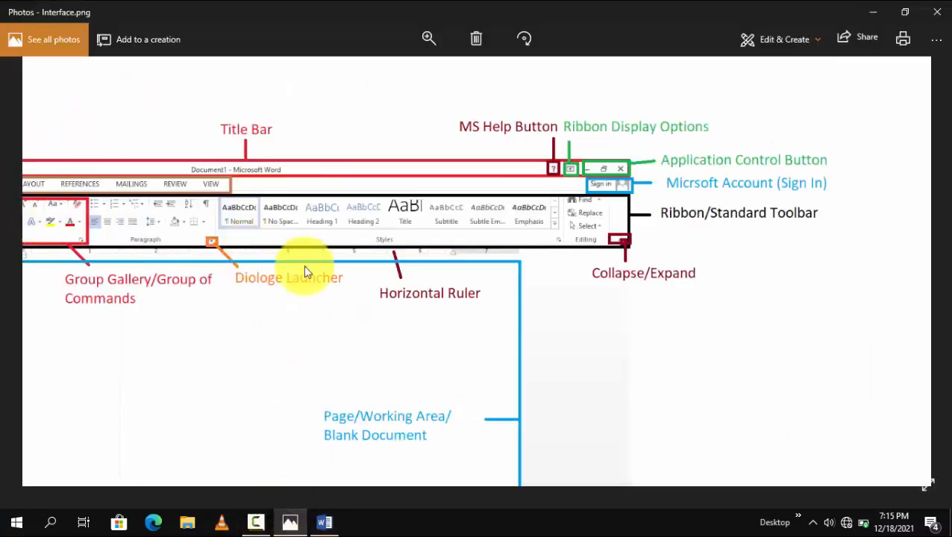
pyautogui.scroll(4, 471, 314)
pyautogui.moveTo(758, 143); pyautogui.dragTo(752, 191)
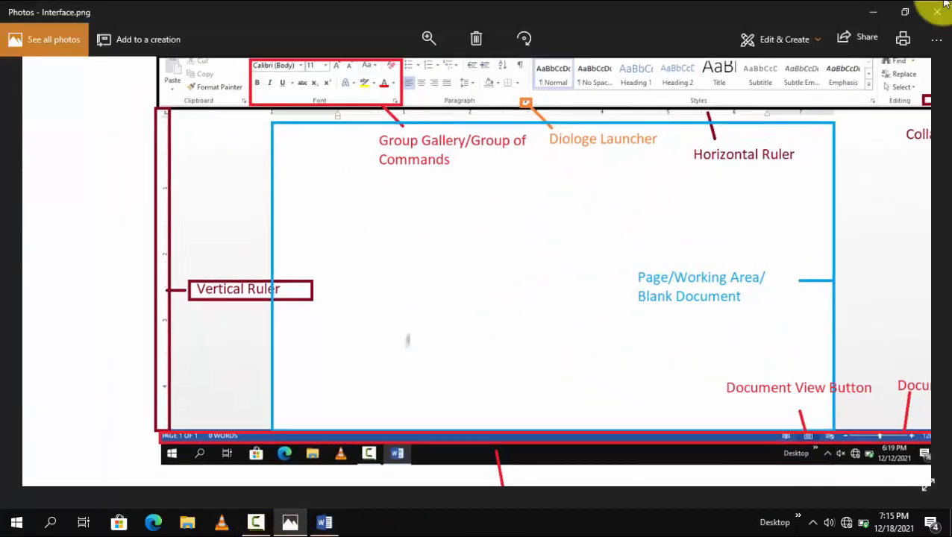
pyautogui.click(874, 12)
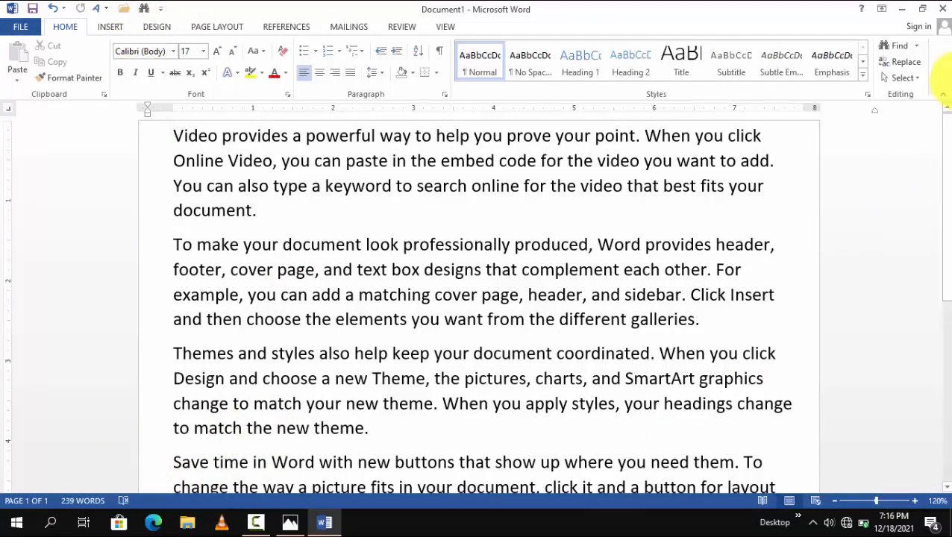
# Step: Place the cursor after "provides" in the first line and zoom the document in to 230%
pyautogui.moveTo(947, 165); pyautogui.dragTo(935, 145)
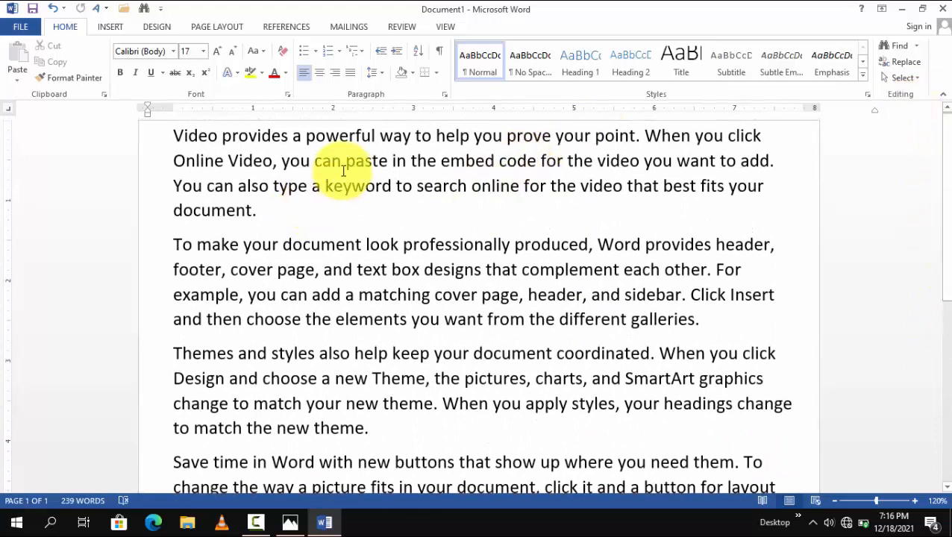
pyautogui.click(288, 135)
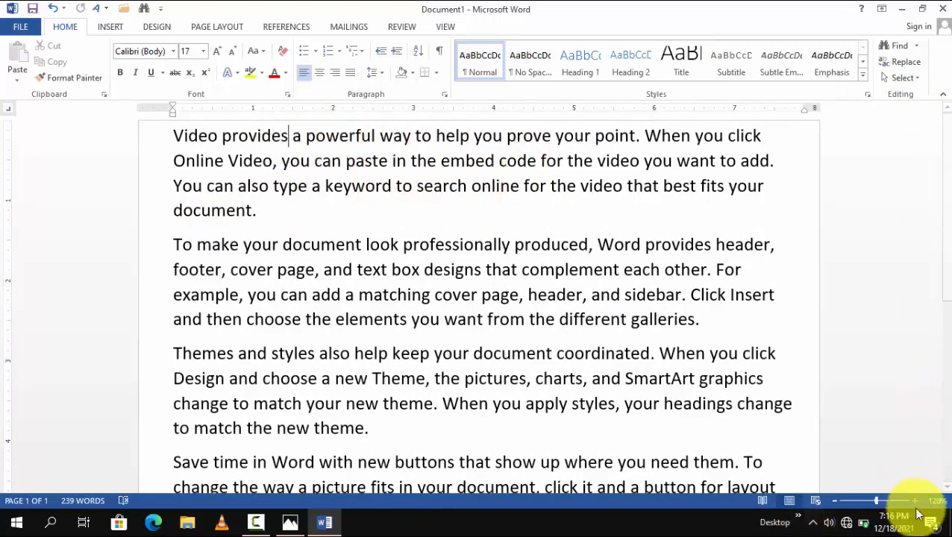
pyautogui.click(915, 501)
pyautogui.click(914, 501)
pyautogui.click(914, 501)
pyautogui.click(915, 501)
pyautogui.click(915, 501)
pyautogui.click(915, 501)
pyautogui.click(915, 501)
pyautogui.click(915, 501)
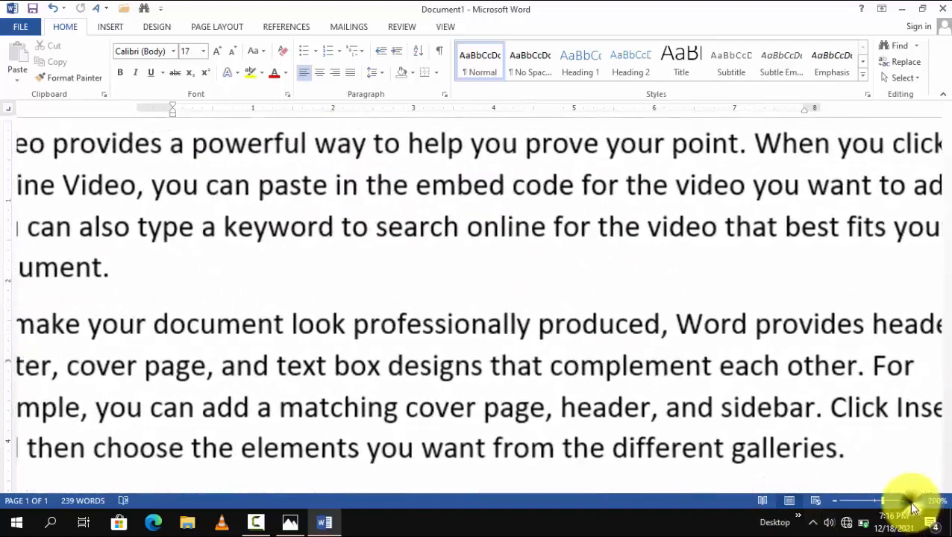
pyautogui.click(915, 502)
pyautogui.click(915, 501)
pyautogui.click(914, 501)
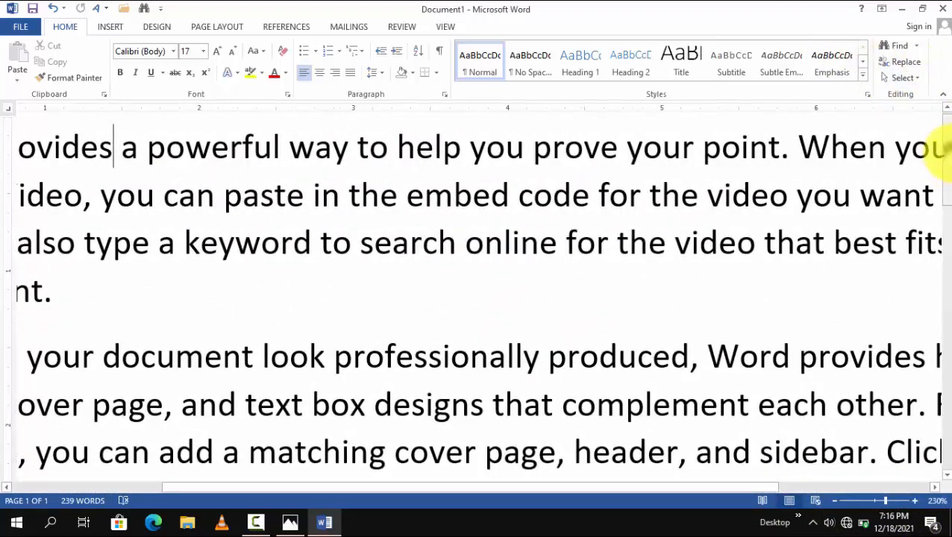
# Step: Look across the enlarged page horizontally and vertically, and reduce the zoom to 116%
pyautogui.moveTo(164, 486); pyautogui.dragTo(495, 503)
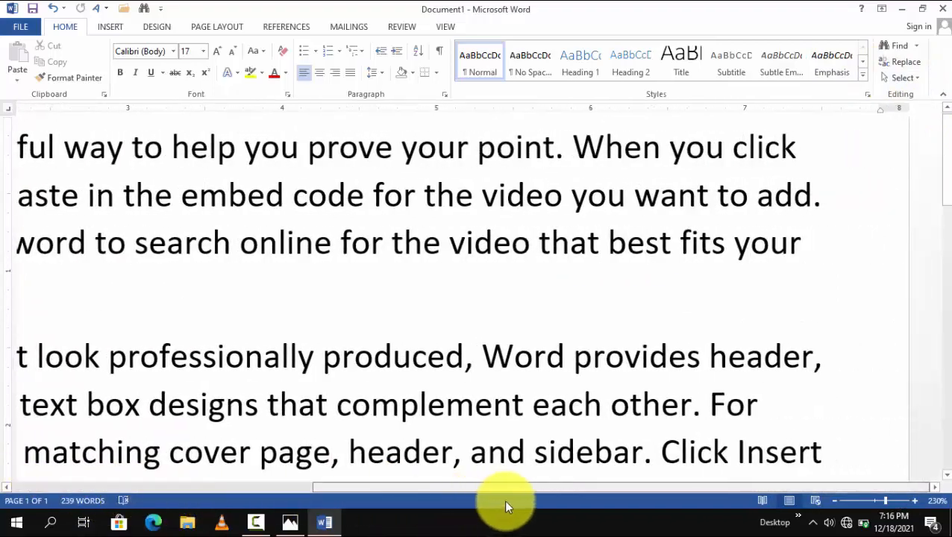
pyautogui.moveTo(302, 481); pyautogui.dragTo(165, 472)
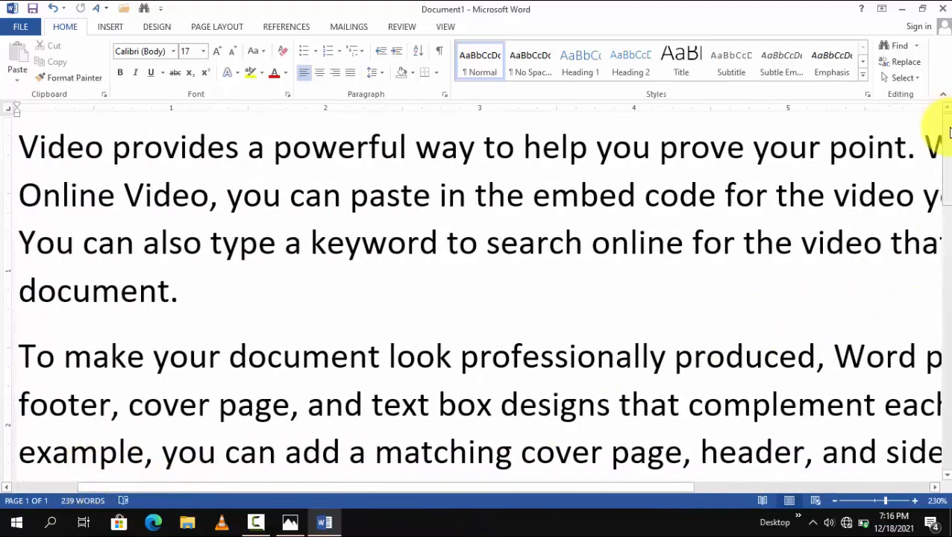
pyautogui.moveTo(949, 133); pyautogui.dragTo(945, 107)
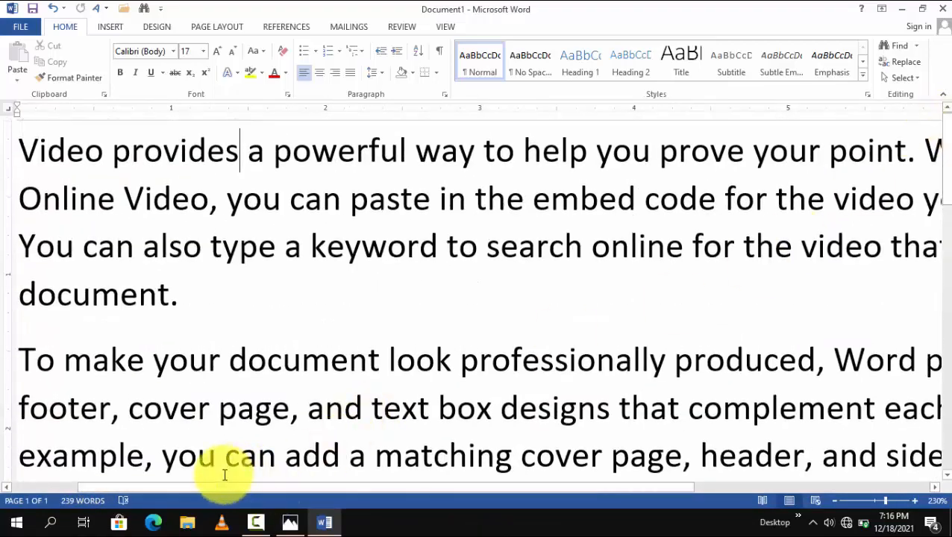
pyautogui.moveTo(214, 483); pyautogui.dragTo(255, 458)
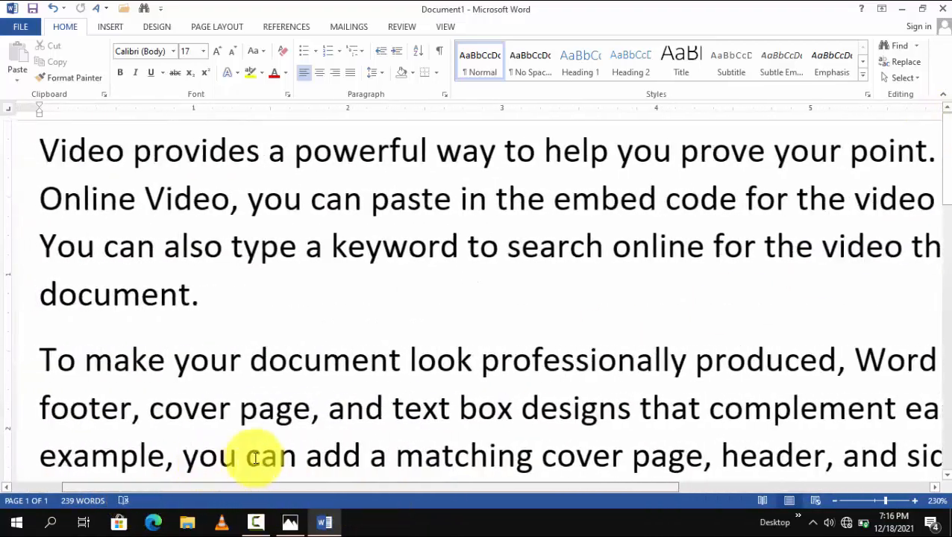
pyautogui.click(838, 507)
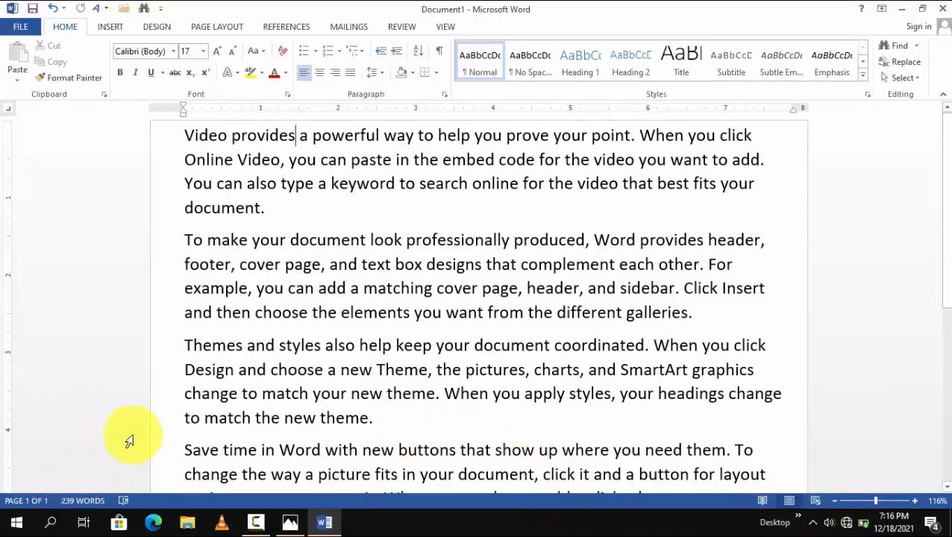
# Step: Show and close the Navigation pane's page view, and review the document's Word Count statistics
pyautogui.click(35, 498)
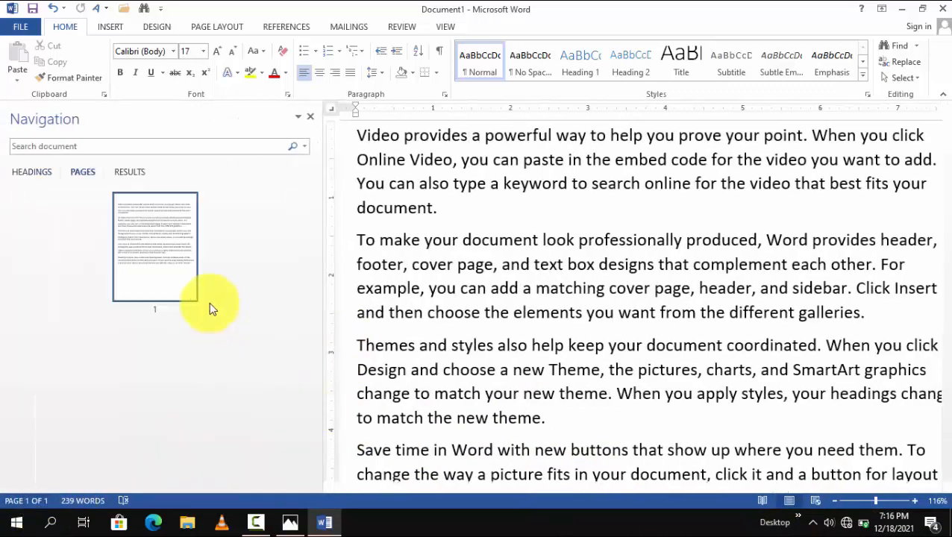
pyautogui.click(310, 117)
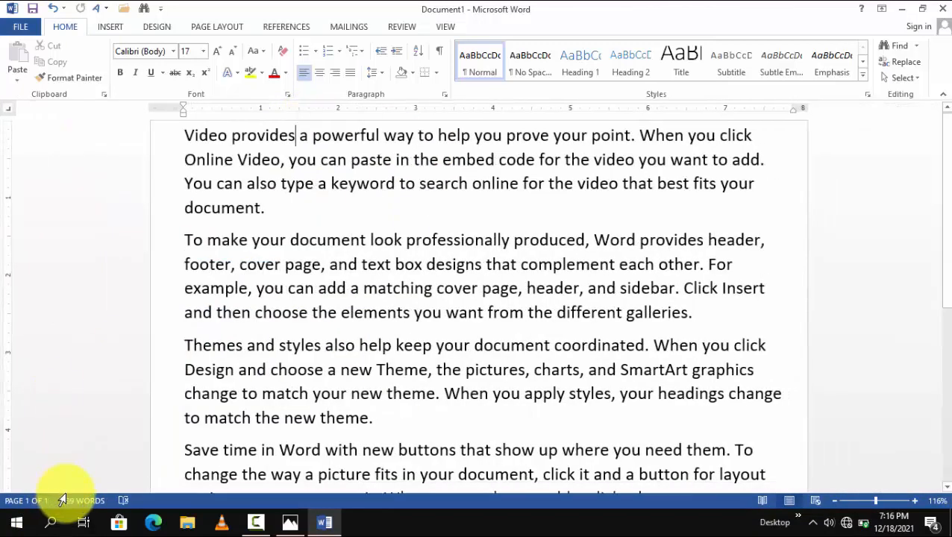
pyautogui.click(79, 501)
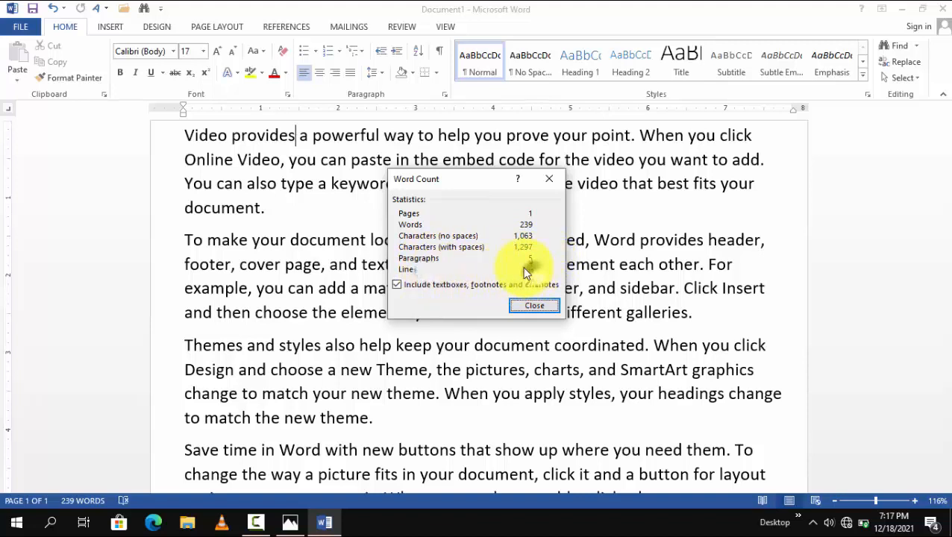
pyautogui.click(526, 307)
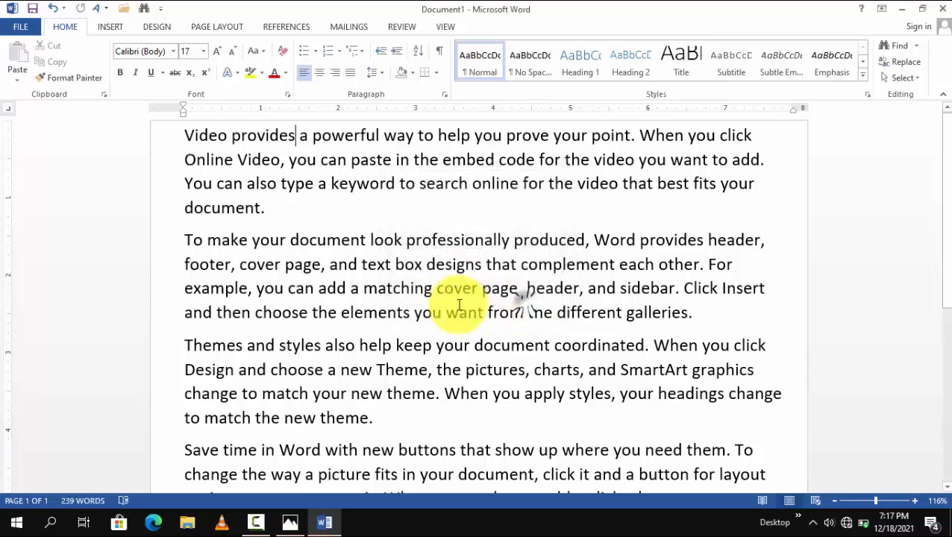
# Step: Look over the sample text and run a spelling and grammar check on the document
pyautogui.scroll(-1, 388, 217)
pyautogui.scroll(1, 361, 261)
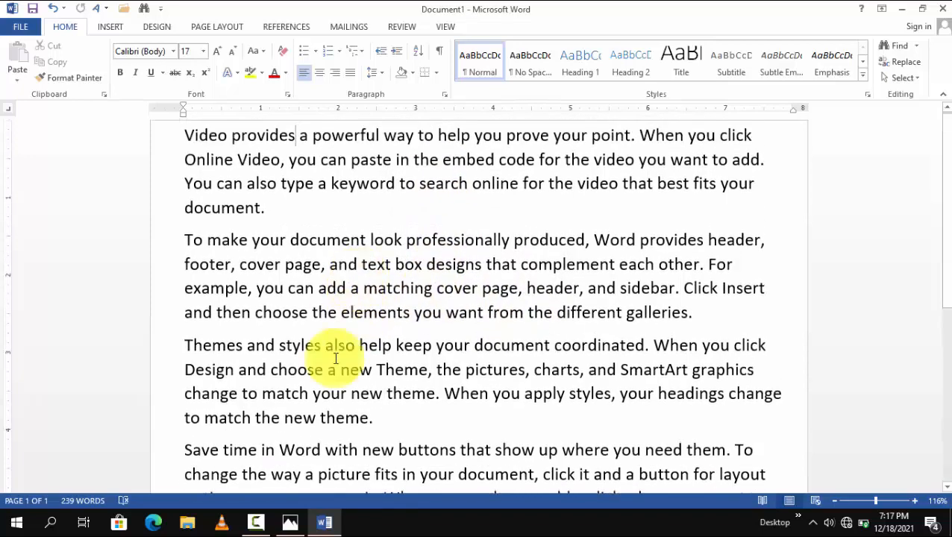
pyautogui.click(125, 499)
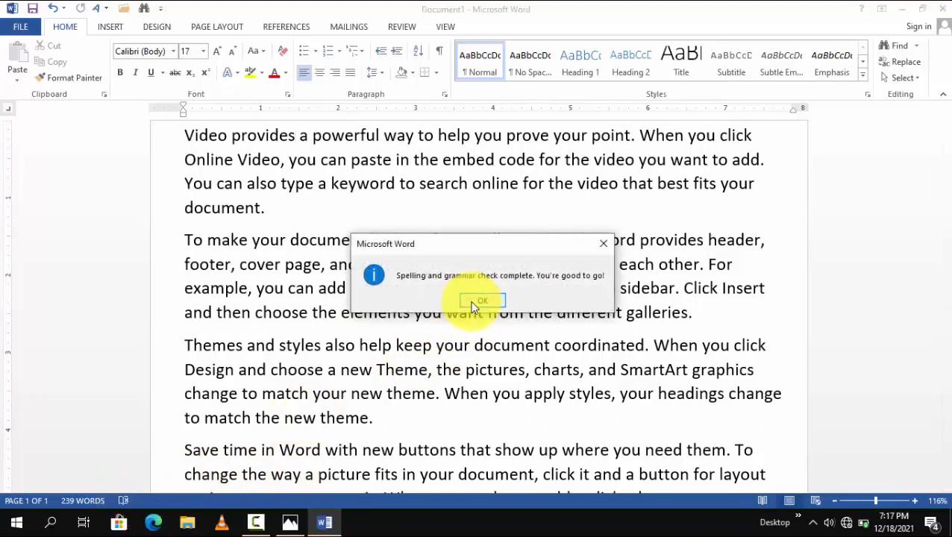
pyautogui.click(481, 301)
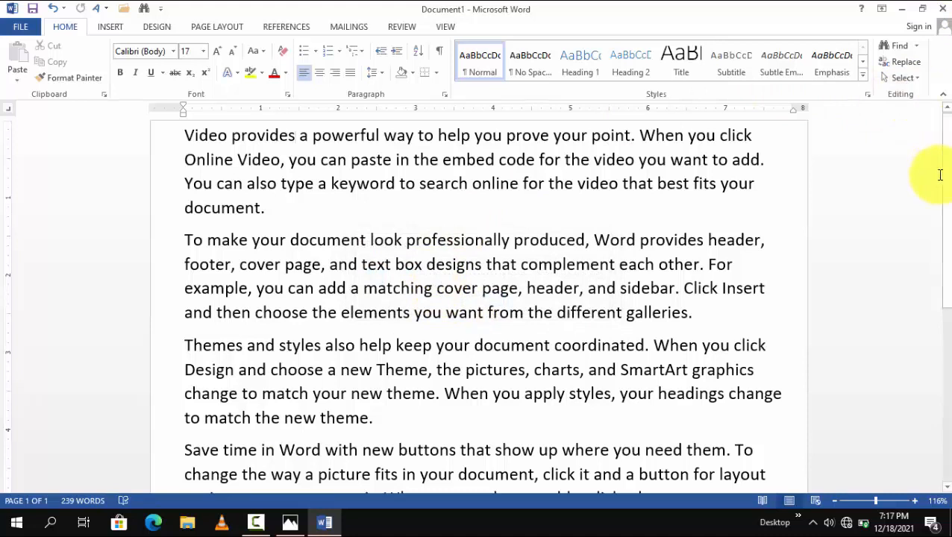
# Step: Add the misspelled word "Traking" at the end of the first paragraph
pyautogui.moveTo(940, 176); pyautogui.dragTo(942, 144)
pyautogui.click(507, 161)
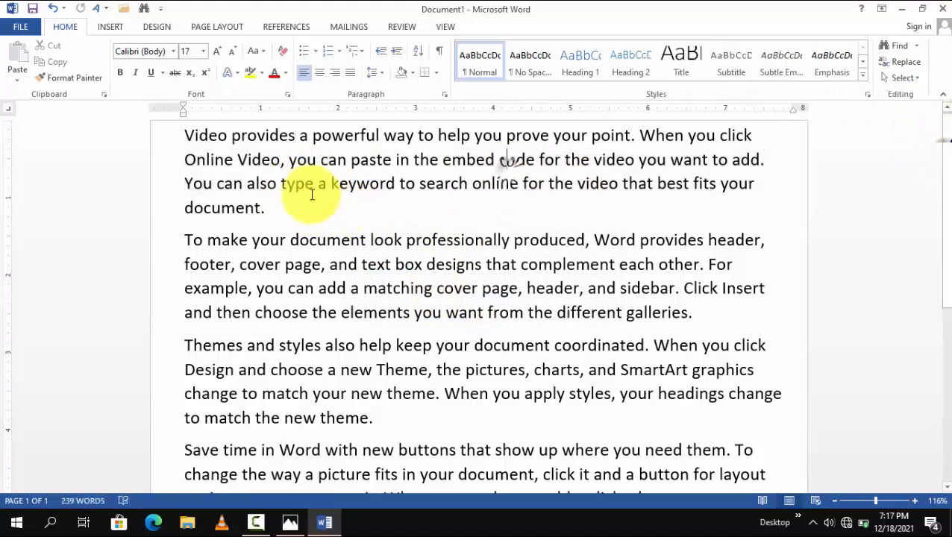
pyautogui.click(265, 208)
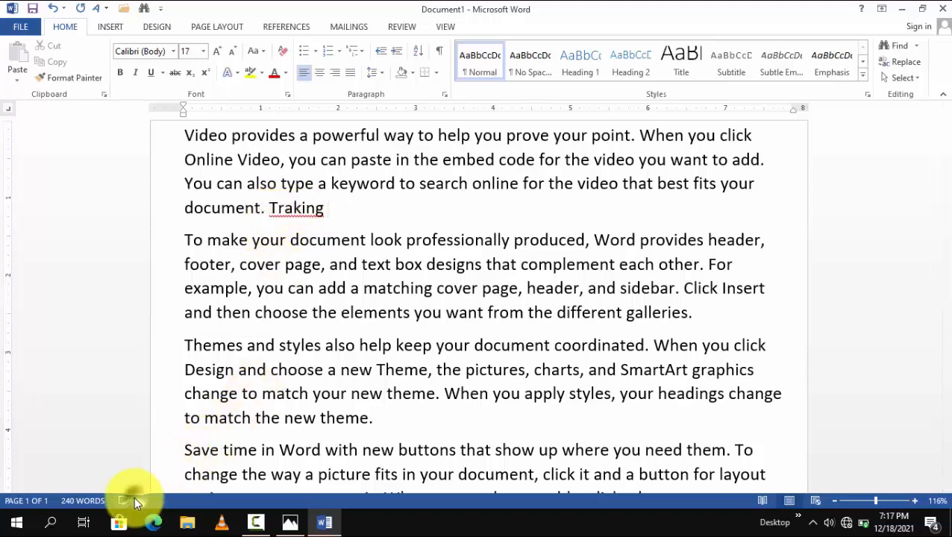
# Step: Run the spelling check and replace "Traking" with the suggestion "Tracking"
pyautogui.click(129, 497)
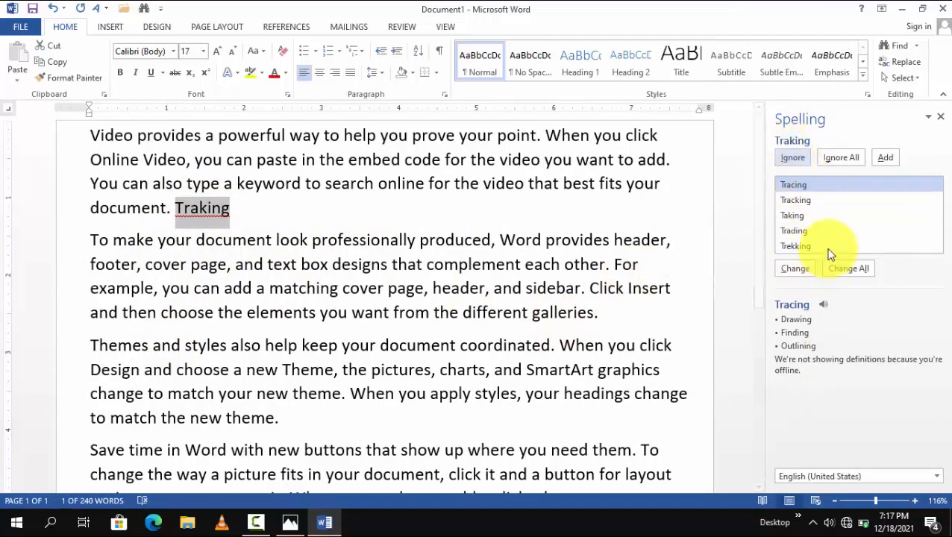
pyautogui.click(789, 199)
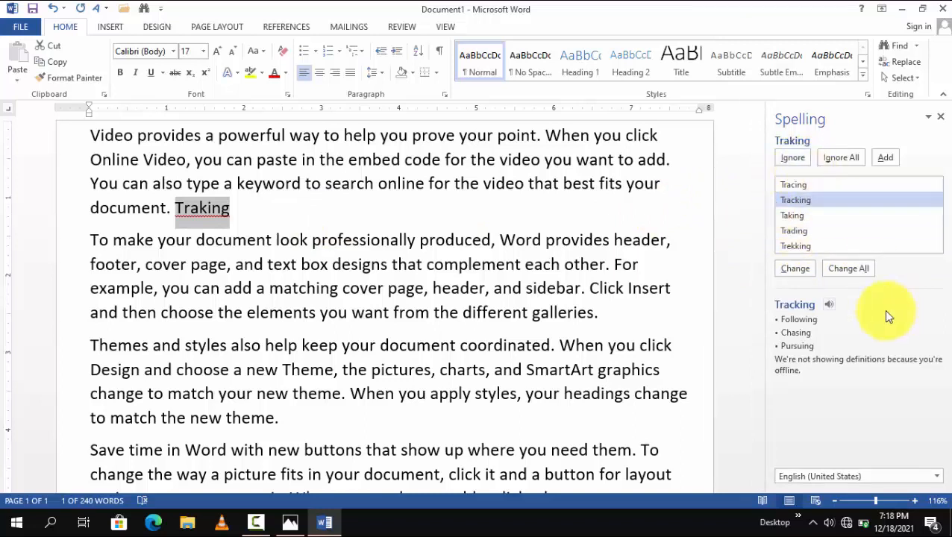
pyautogui.click(793, 269)
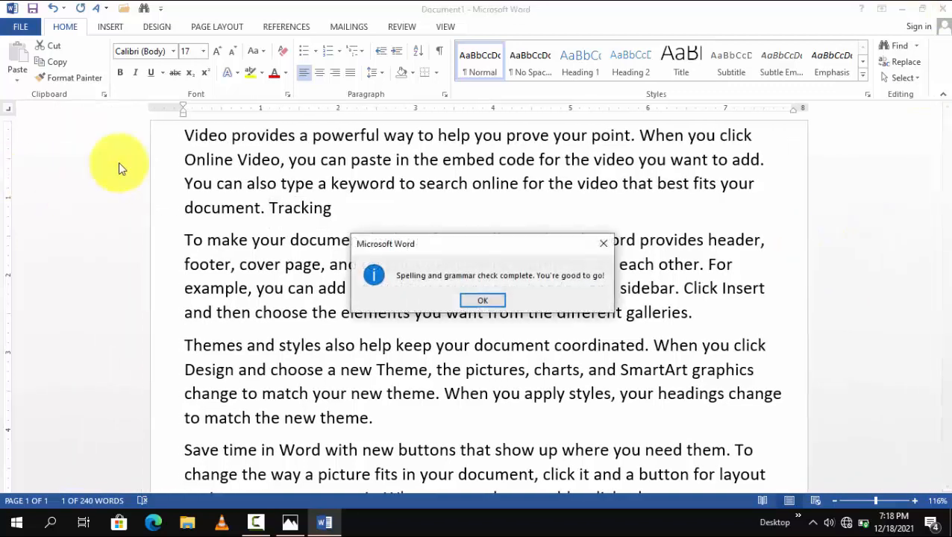
pyautogui.click(481, 302)
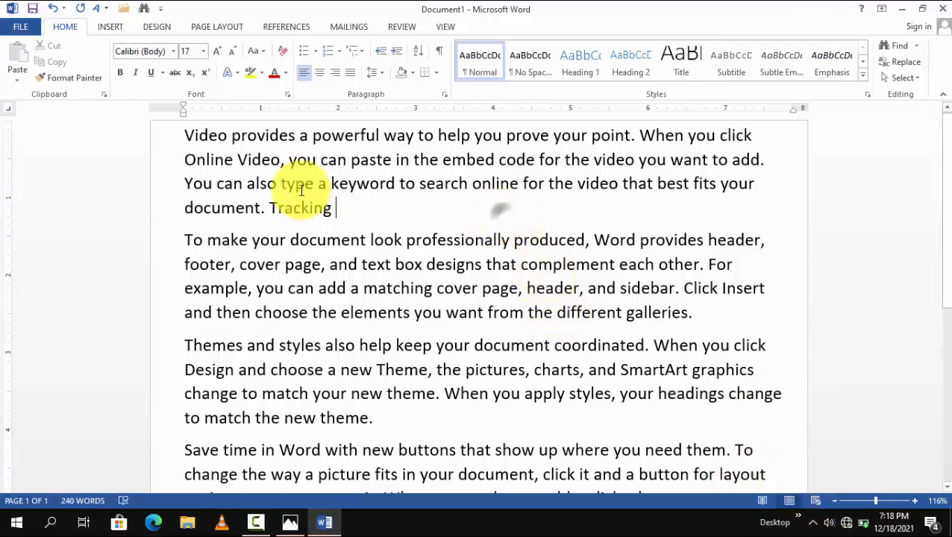
pyautogui.click(245, 154)
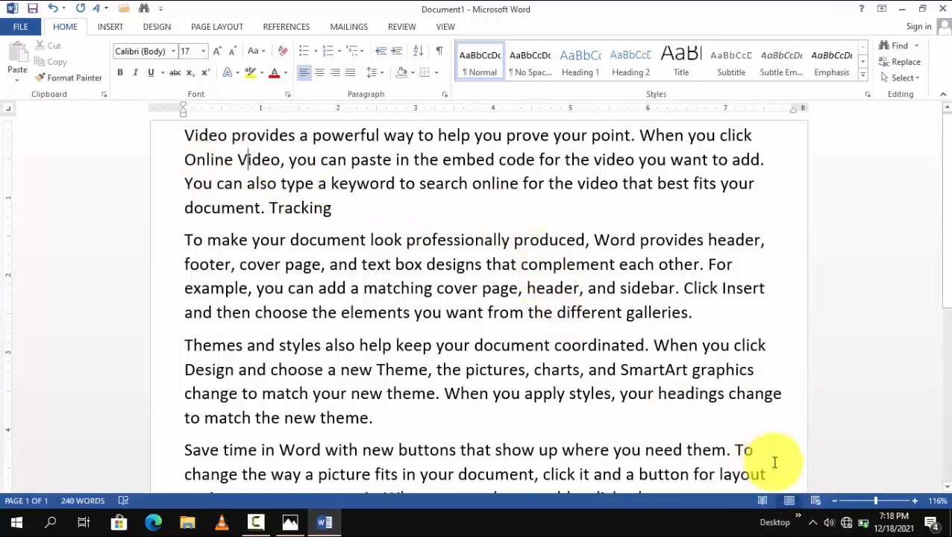
# Step: View the document in Read Mode, page forward and back through its screens, and return to Print Layout
pyautogui.click(762, 501)
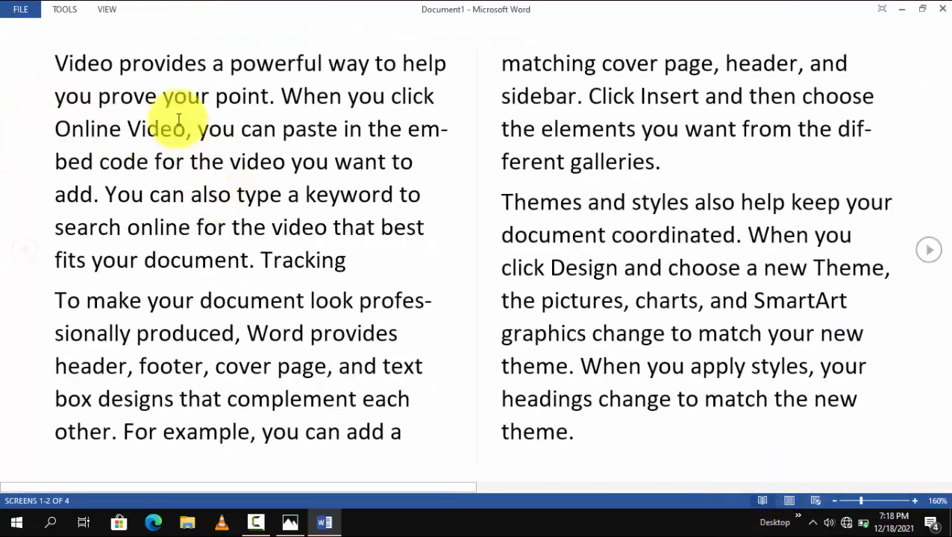
pyautogui.moveTo(62, 62); pyautogui.dragTo(327, 398)
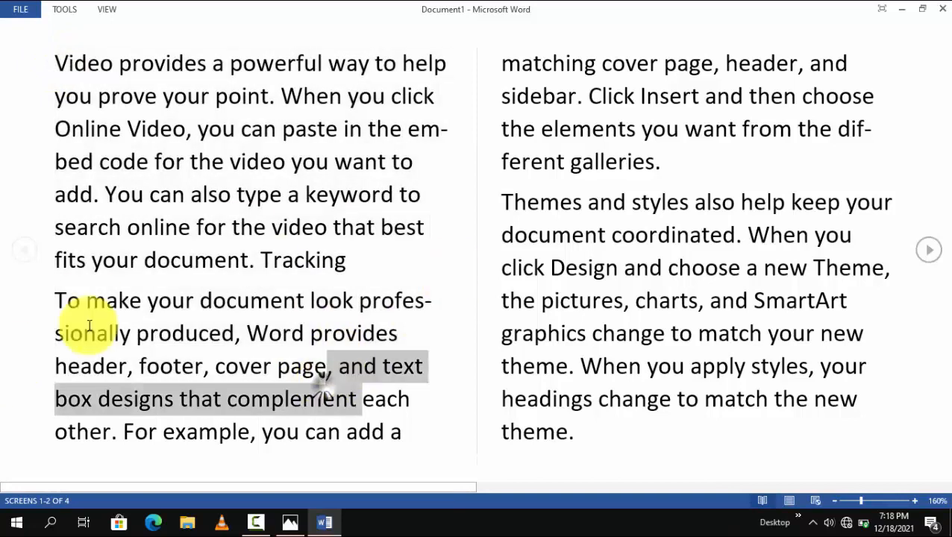
pyautogui.click(925, 257)
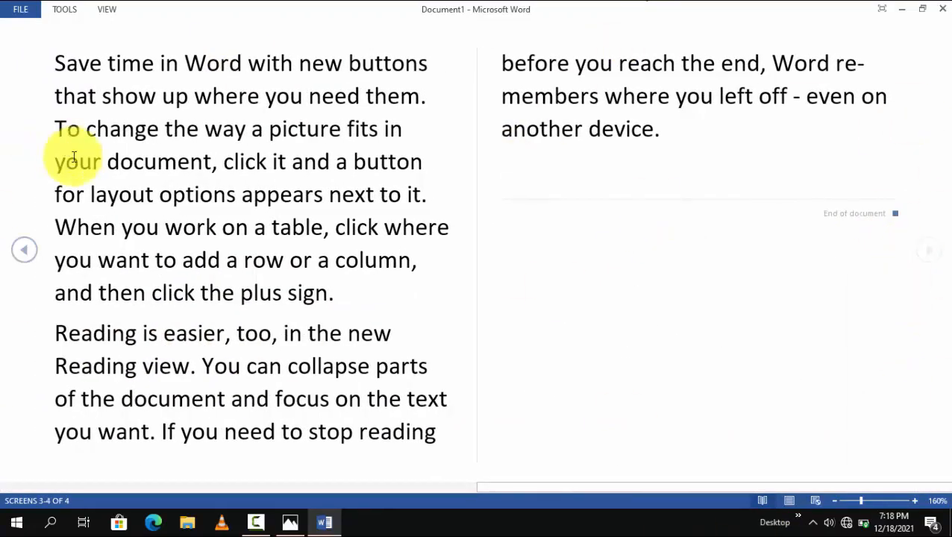
pyautogui.click(20, 252)
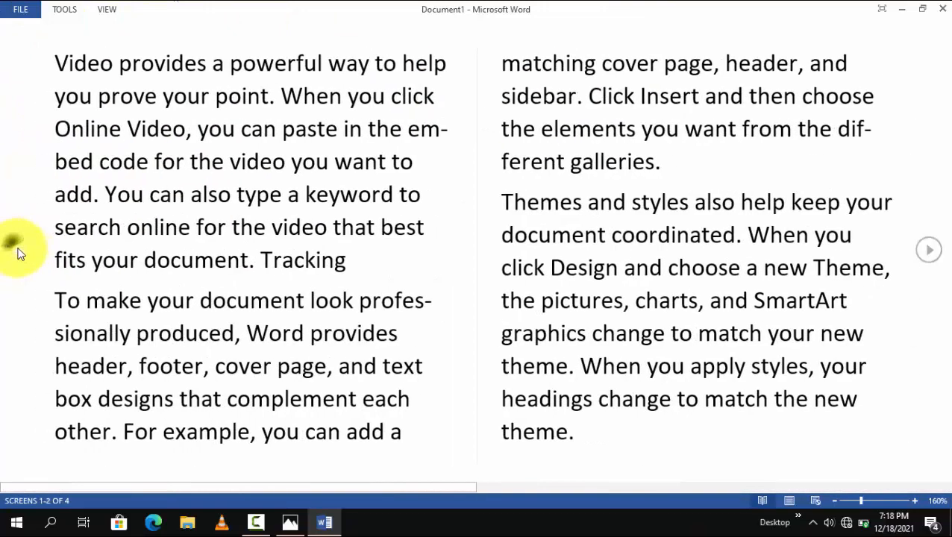
pyautogui.click(787, 502)
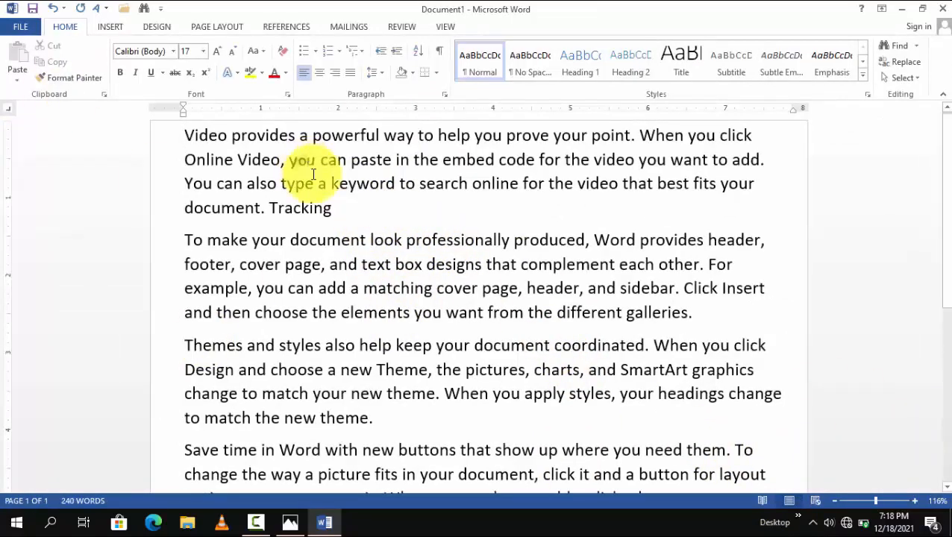
# Step: View the sample document in Web Layout, look over how its text spreads across the window, and return to Print Layout
pyautogui.moveTo(290, 160); pyautogui.dragTo(510, 240)
pyautogui.click(422, 312)
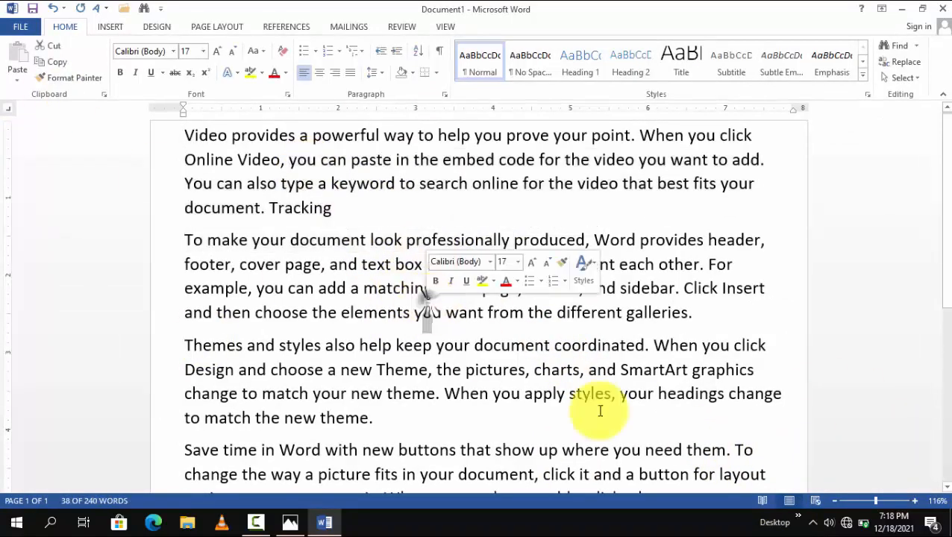
pyautogui.click(812, 504)
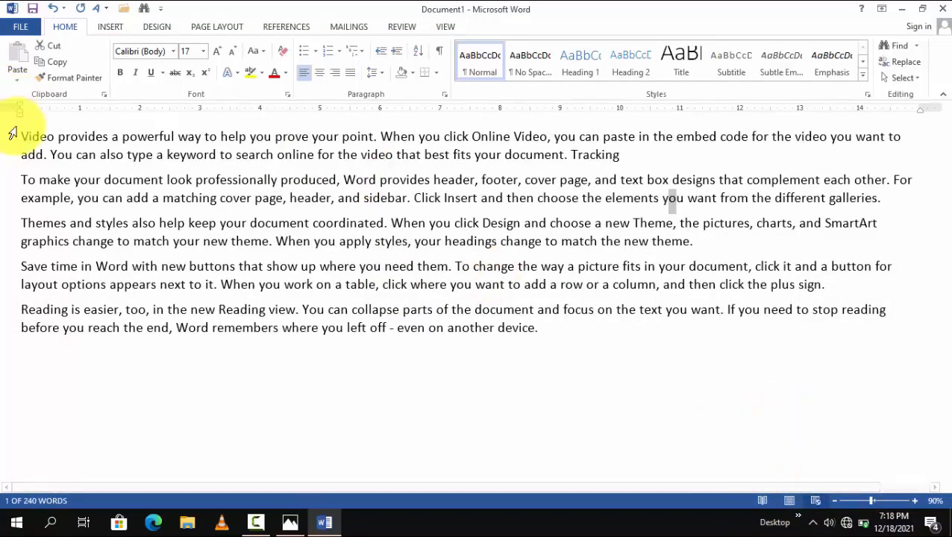
pyautogui.moveTo(20, 131); pyautogui.dragTo(251, 224)
pyautogui.click(537, 361)
pyautogui.click(704, 409)
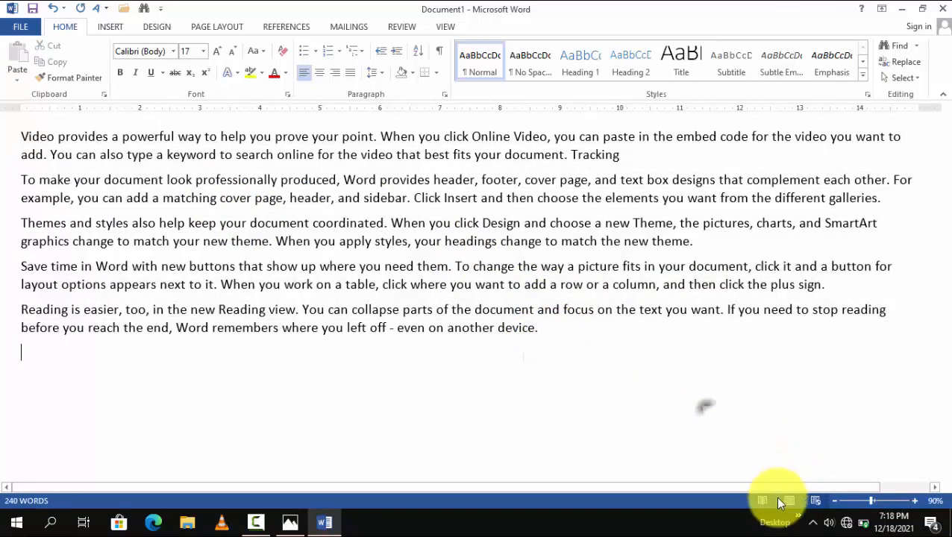
pyautogui.click(789, 501)
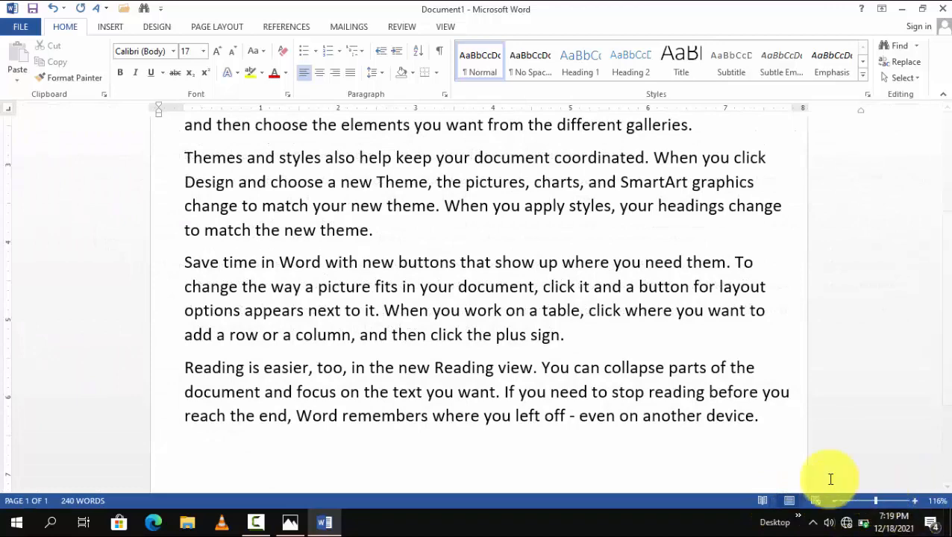
# Step: Zoom the document out to 30%, enlarge it to 476%, and set the zoom to 100%
pyautogui.click(840, 501)
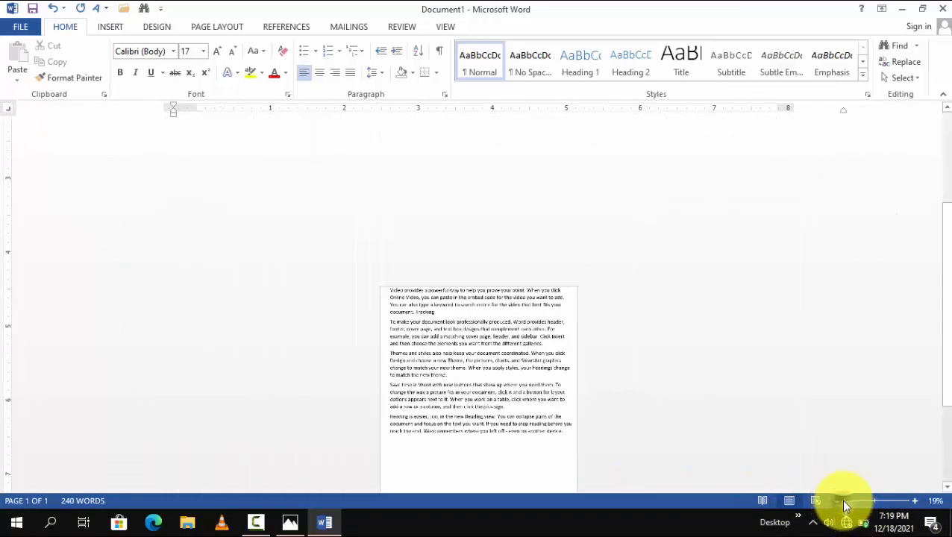
pyautogui.moveTo(846, 502)
pyautogui.mouseDown()
pyautogui.moveTo(824, 506)
pyautogui.moveTo(848, 501)
pyautogui.mouseUp()
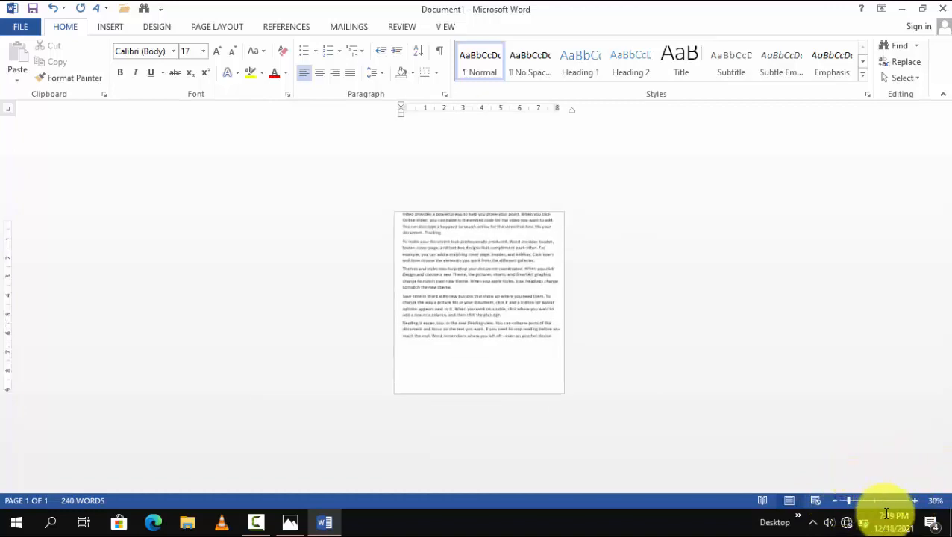
pyautogui.click(906, 502)
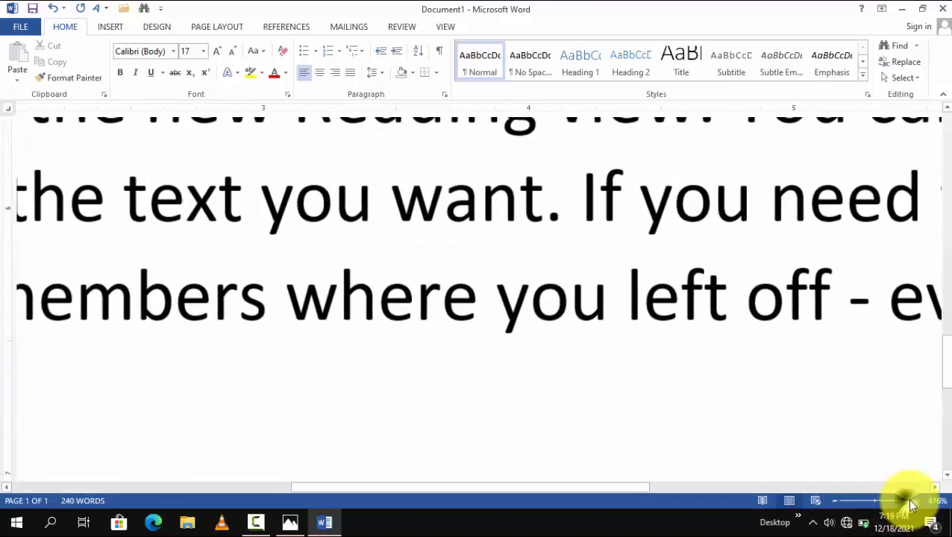
pyautogui.moveTo(902, 499); pyautogui.dragTo(874, 501)
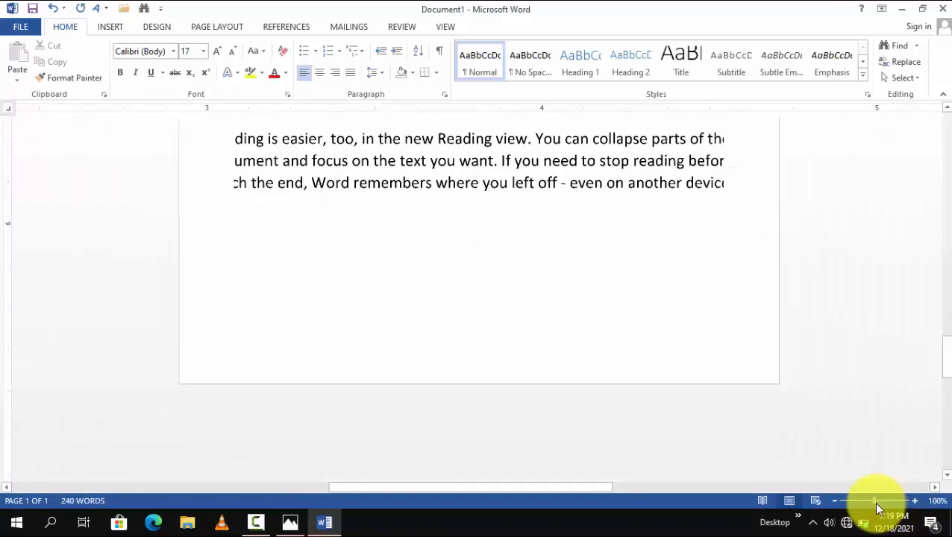
pyautogui.scroll(5, 627, 276)
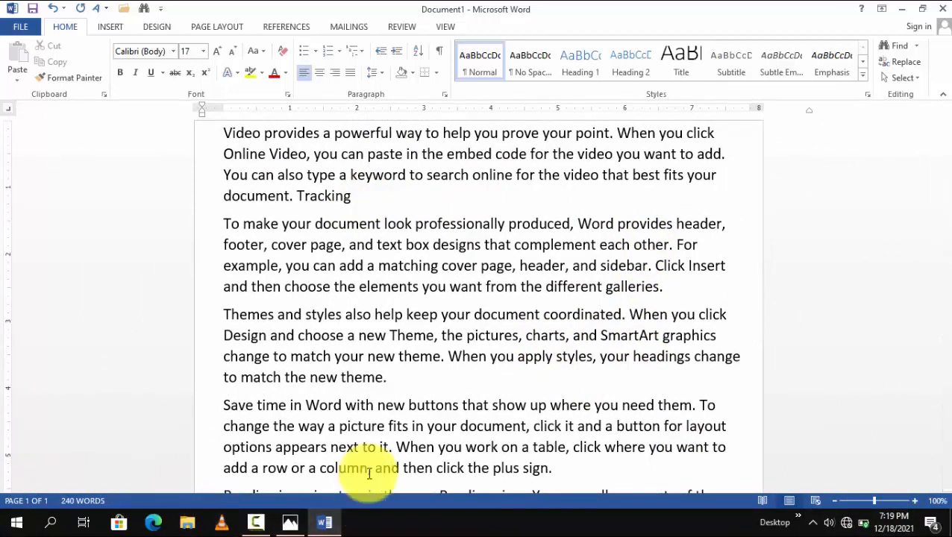
# Step: Close the document without saving its changes
pyautogui.click(942, 9)
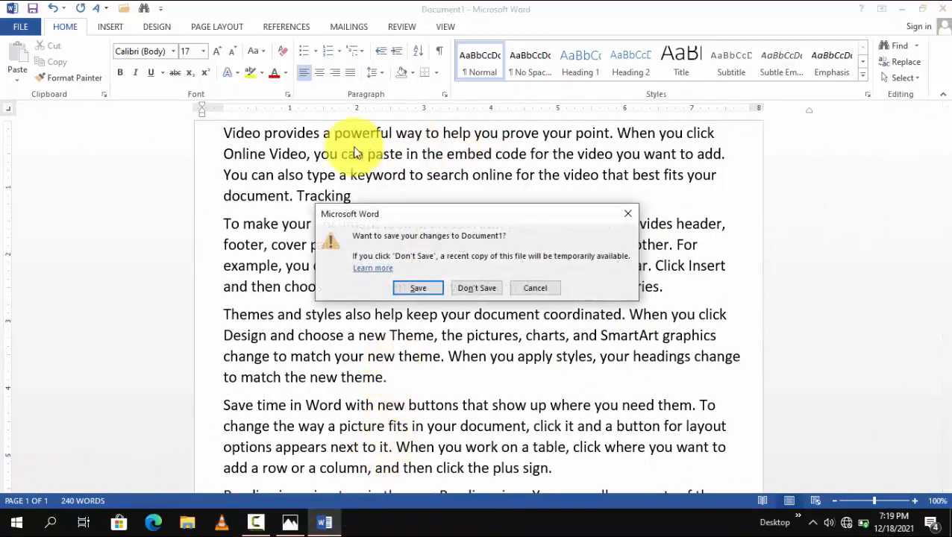
pyautogui.click(474, 289)
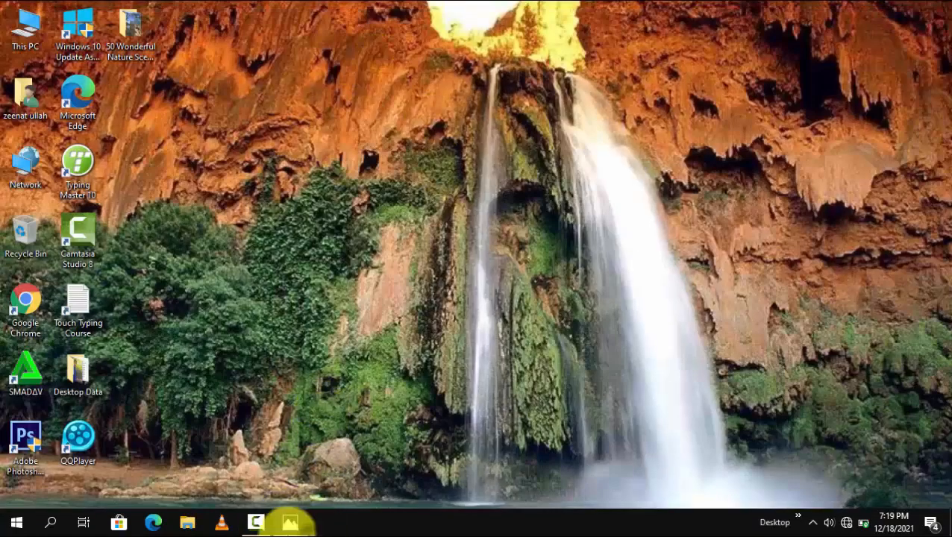
# Step: Switch to Photos, examine the labelled Word interface diagram in Interface.png up close, and close the image
pyautogui.click(290, 525)
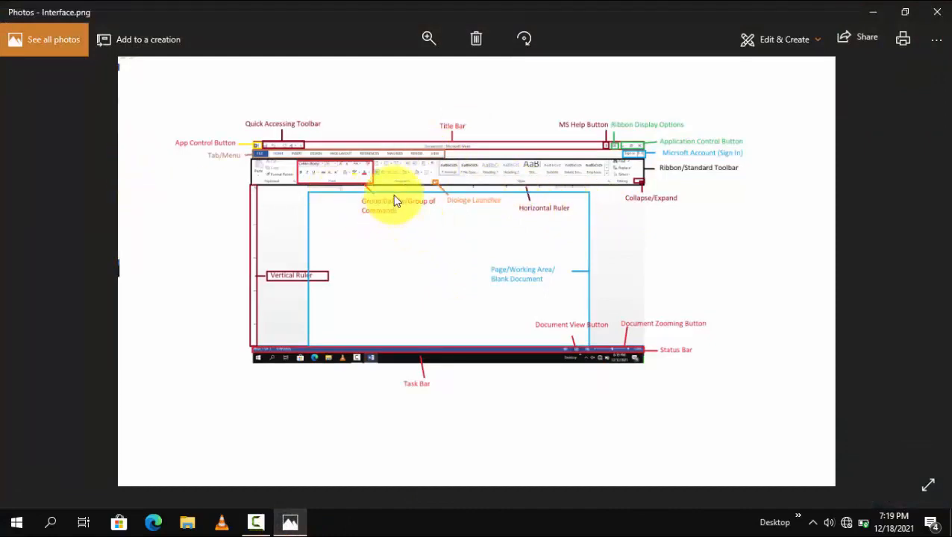
pyautogui.scroll(3, 384, 143)
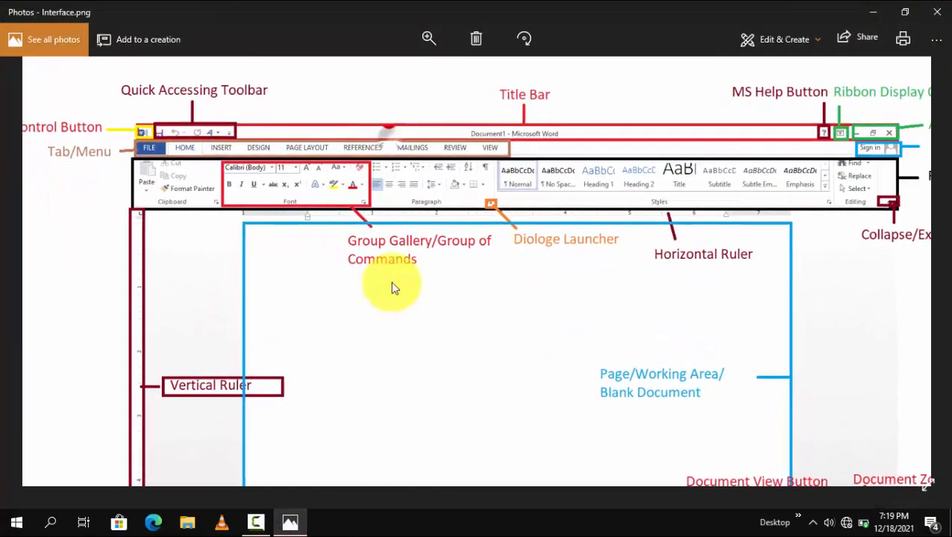
pyautogui.scroll(-3, 355, 220)
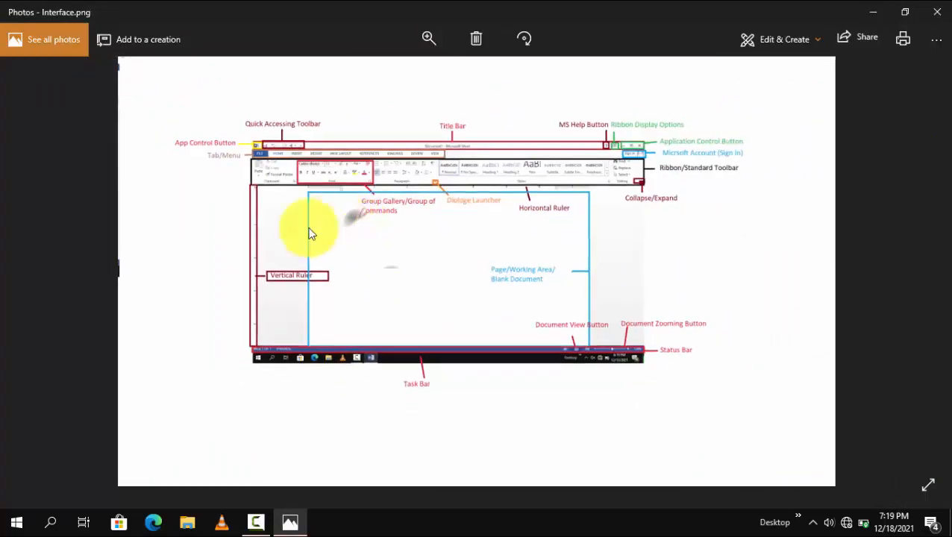
pyautogui.click(932, 22)
pyautogui.rightClick(422, 144)
pyautogui.click(470, 184)
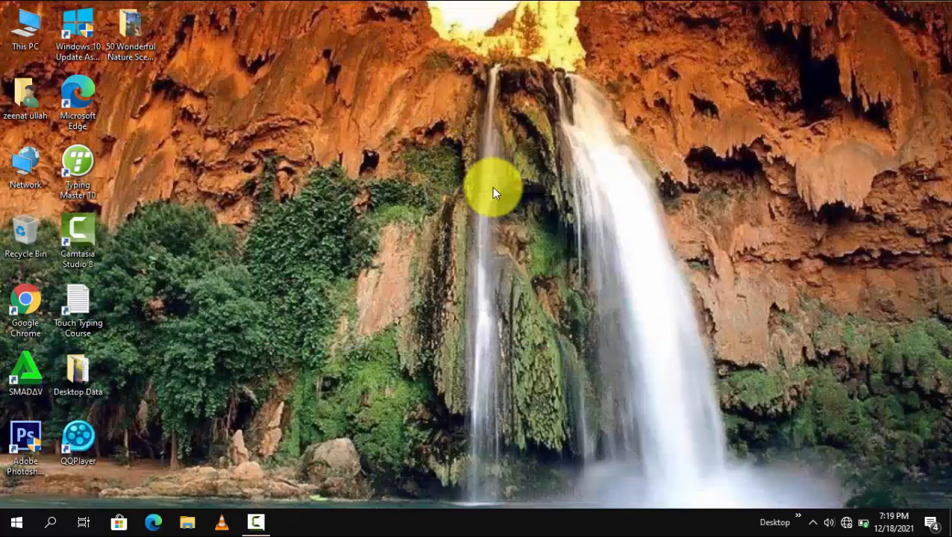